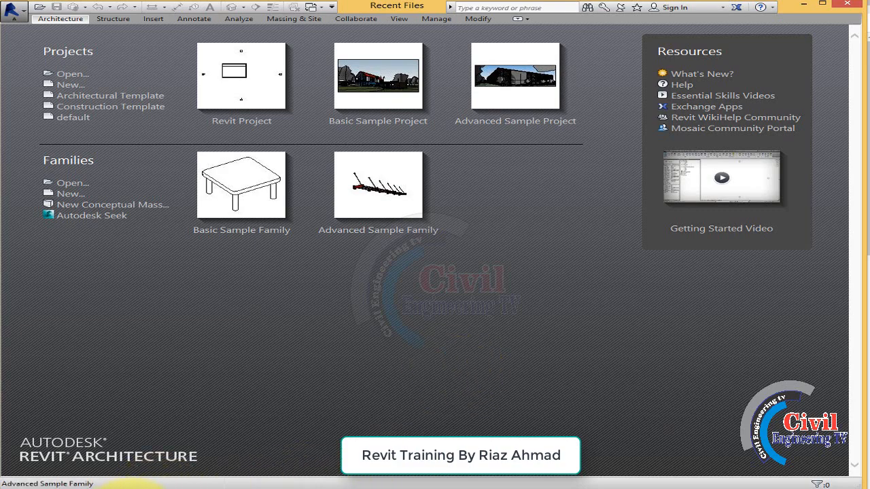
left_click(116, 488)
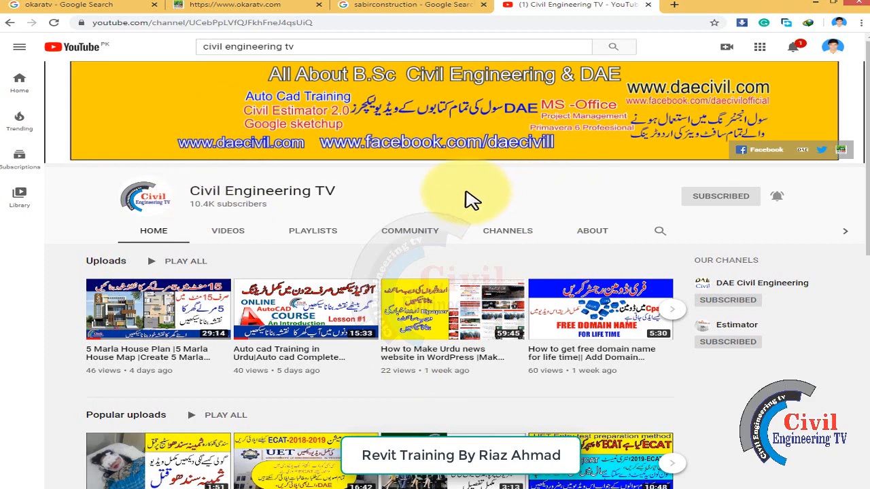
left_click(320, 488)
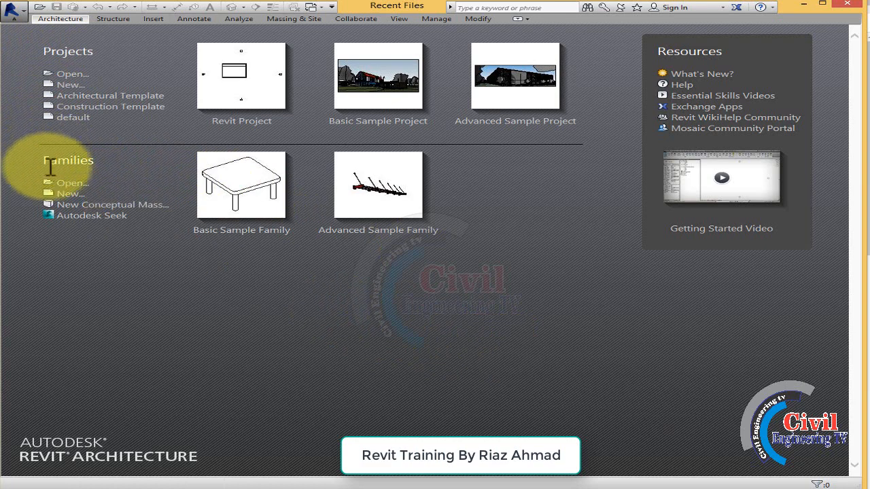
left_click_drag(43, 162, 97, 170)
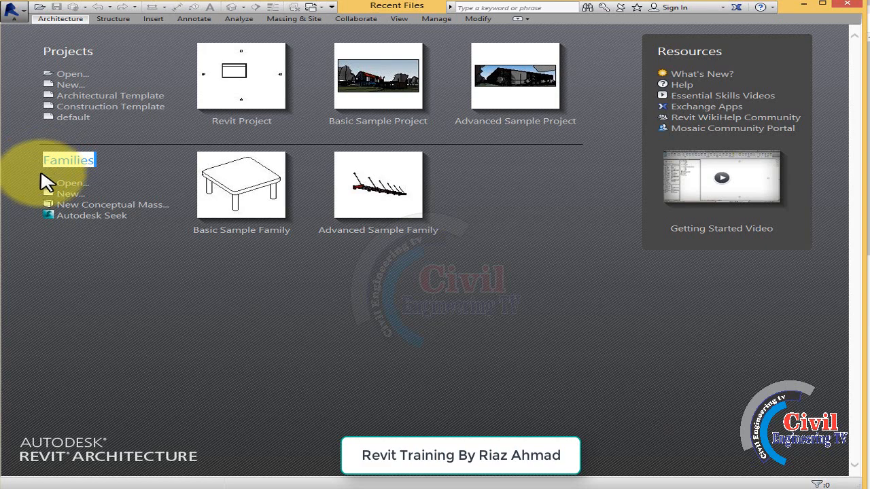
left_click(252, 340)
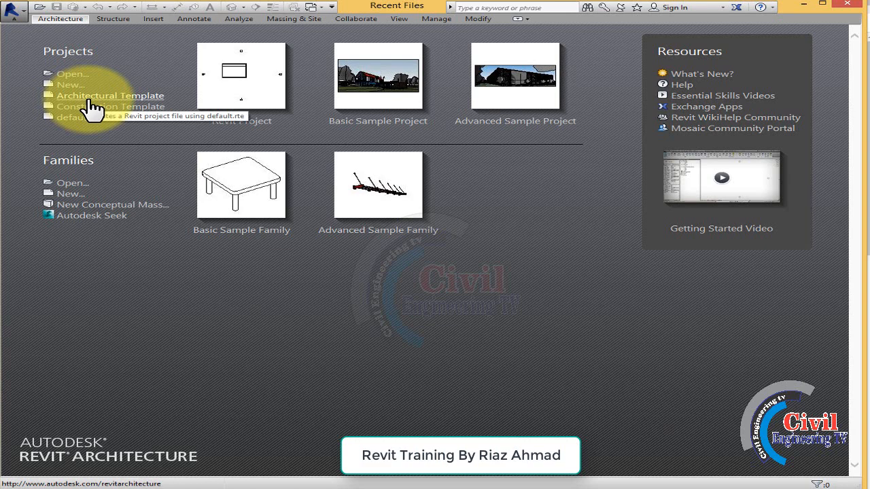
Step: Create a new project from the default template and select its West elevation among the project views
left_click(72, 118)
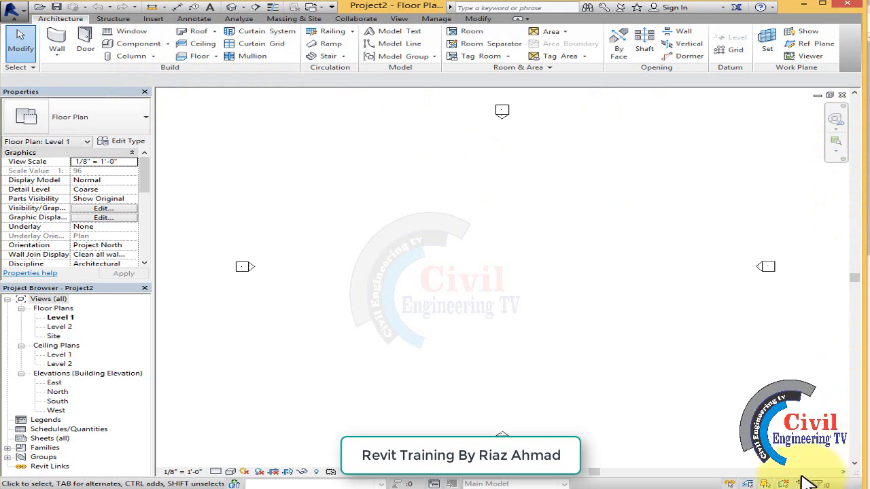
left_click(250, 267)
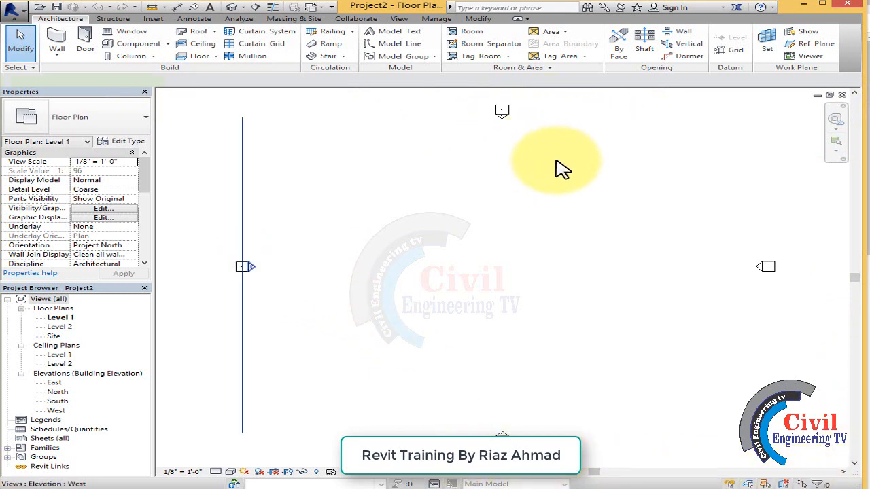
left_click(468, 283)
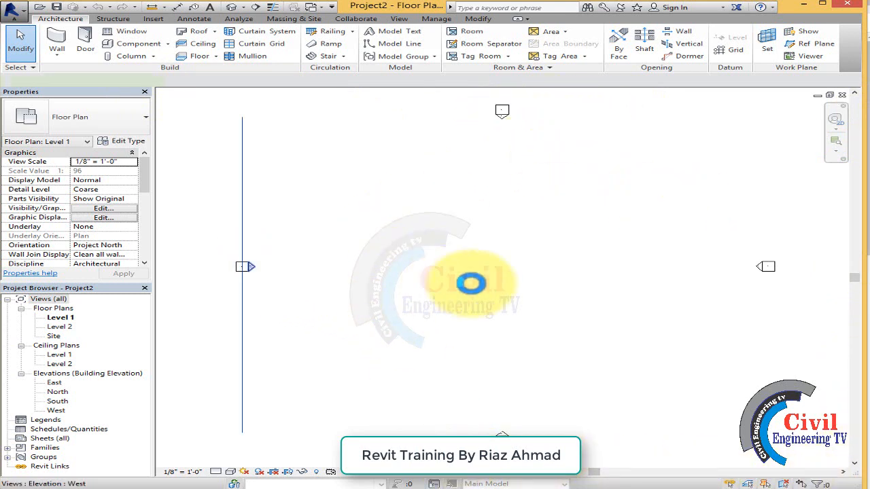
left_click(59, 392)
left_click(57, 410)
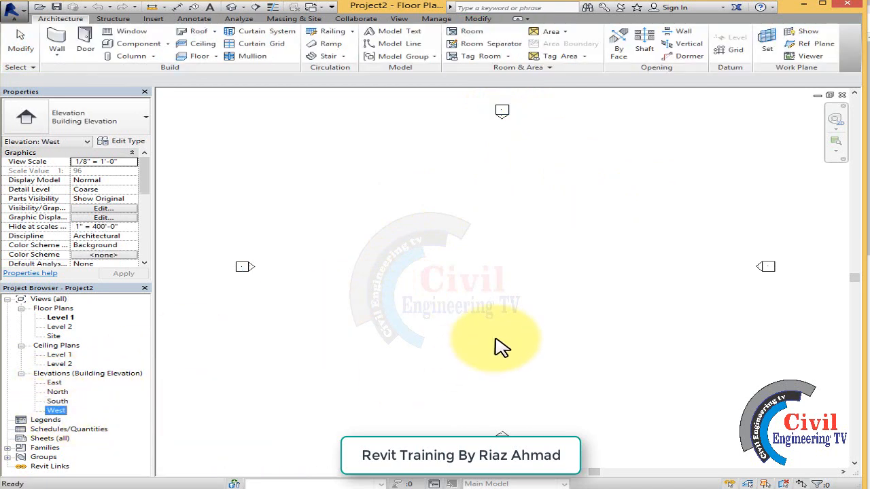
left_click(596, 221)
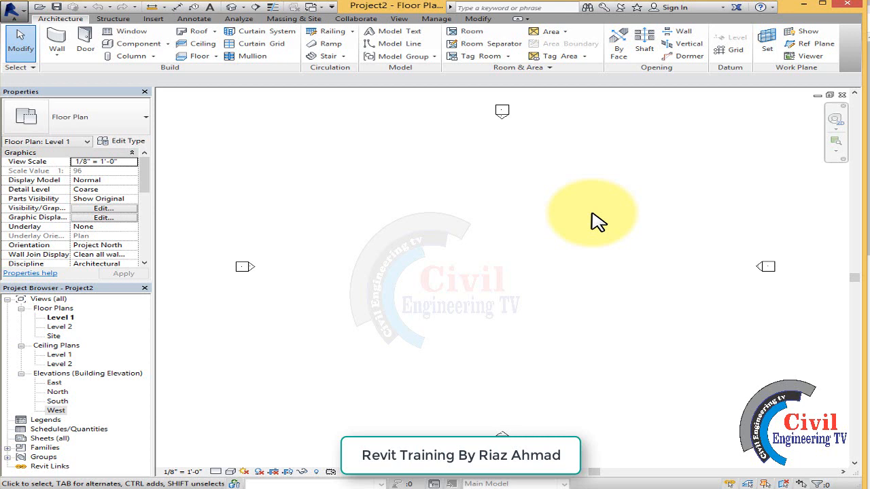
Step: Examine the application commands and the structure, insert, annotation, analysis, massing and site, collaboration and view tools
left_click(15, 15)
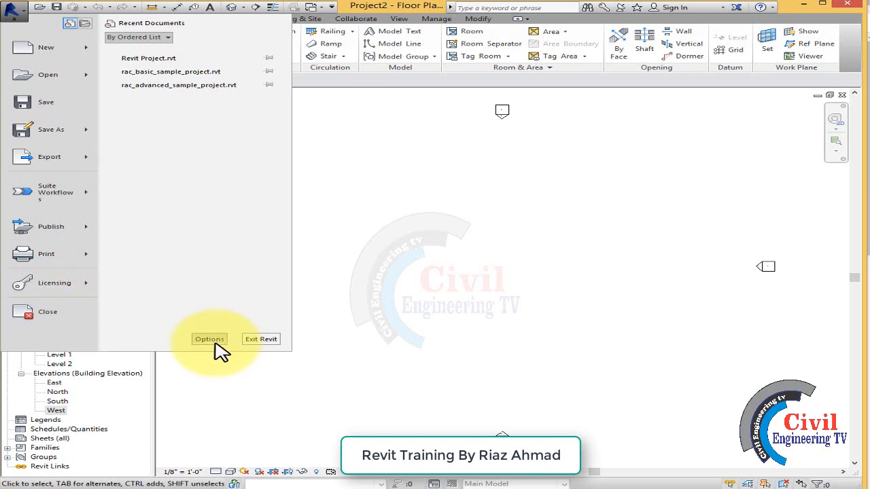
left_click(412, 320)
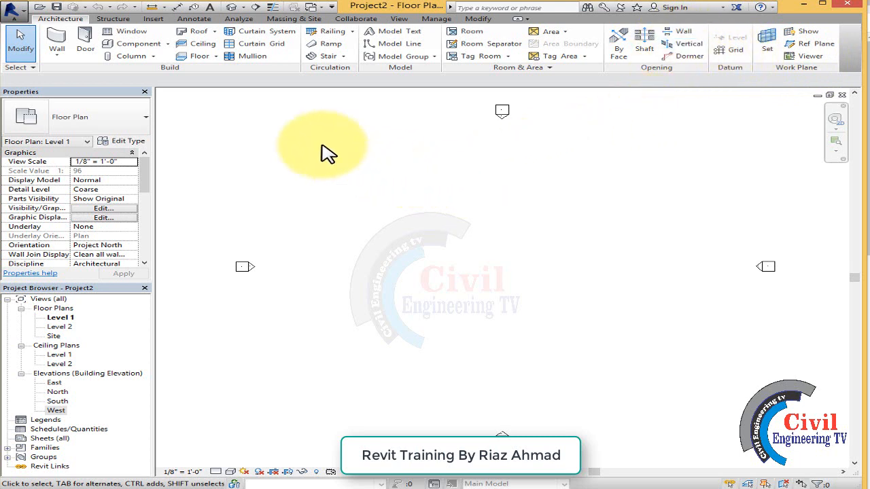
left_click(113, 19)
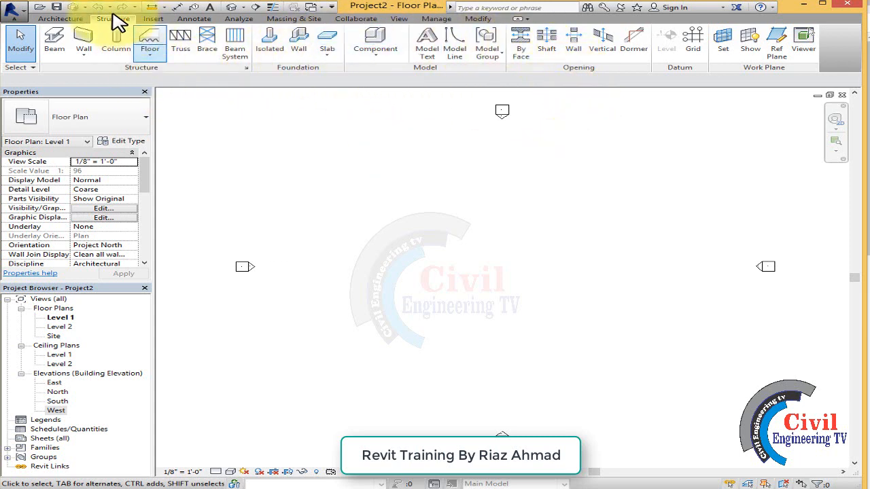
left_click(153, 19)
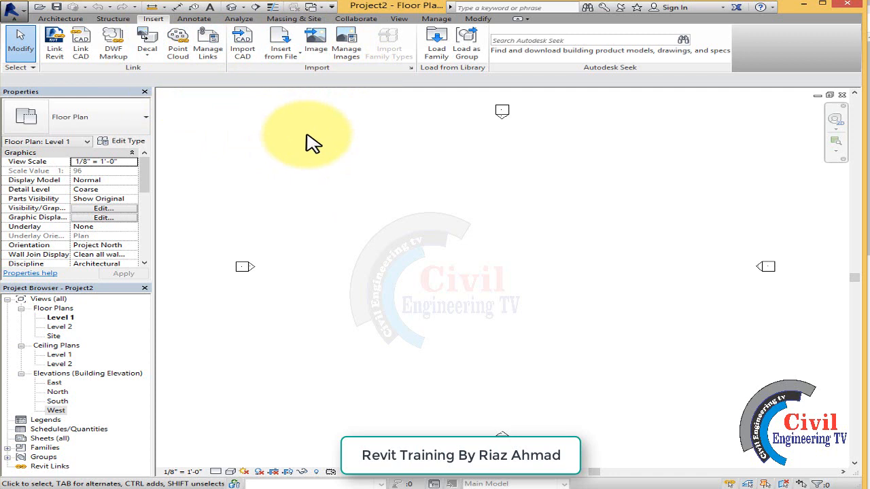
left_click(195, 19)
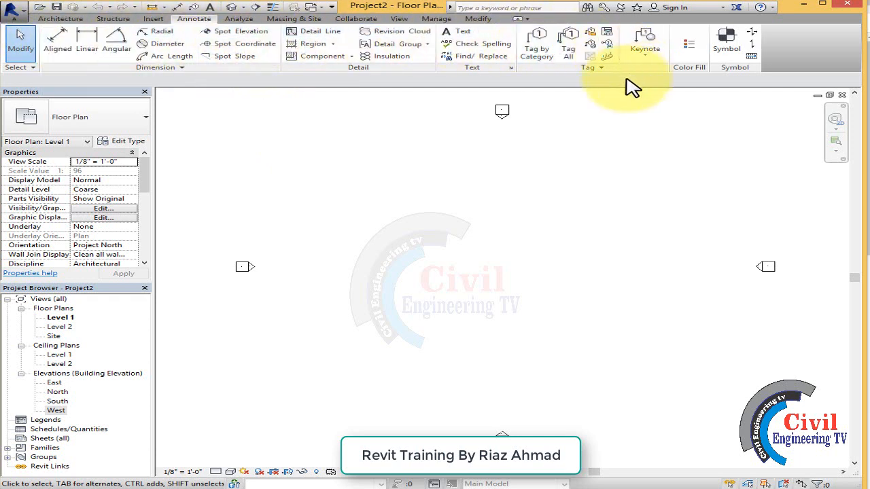
left_click(243, 19)
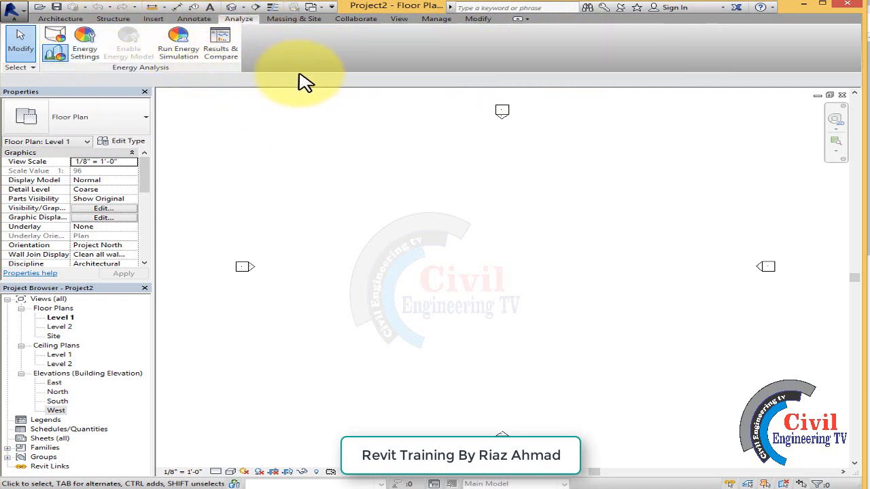
left_click(293, 19)
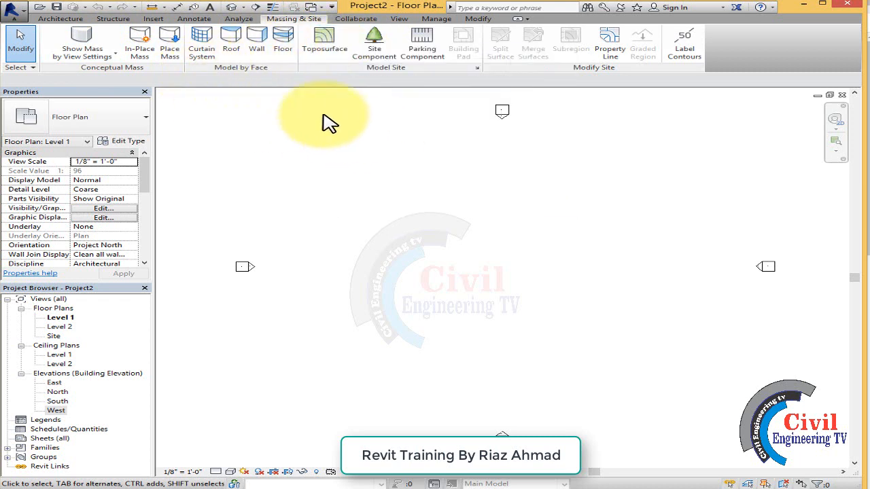
left_click(356, 19)
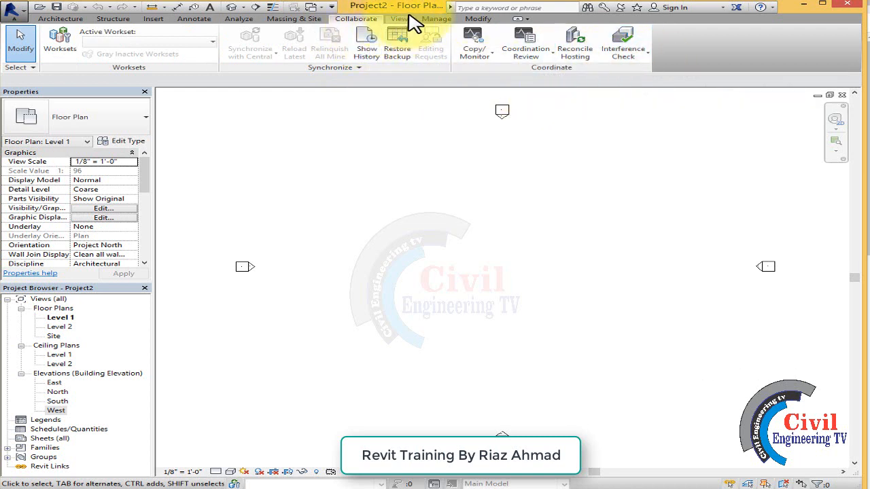
left_click(399, 19)
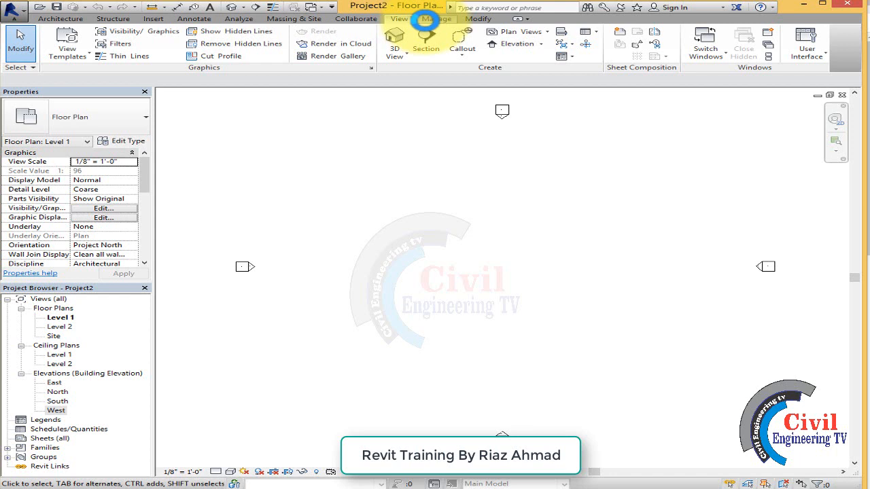
Step: Set the project's length units to fractional inches, rounded to the nearest 1/8"
left_click(428, 18)
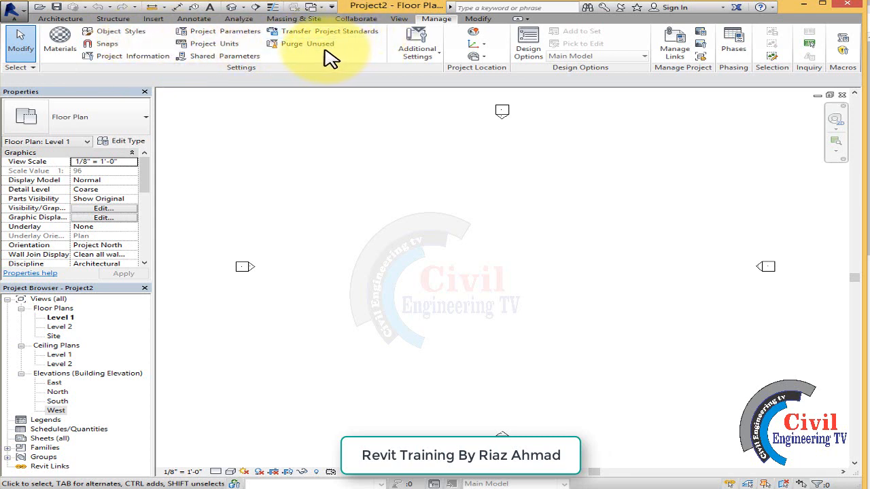
left_click(214, 44)
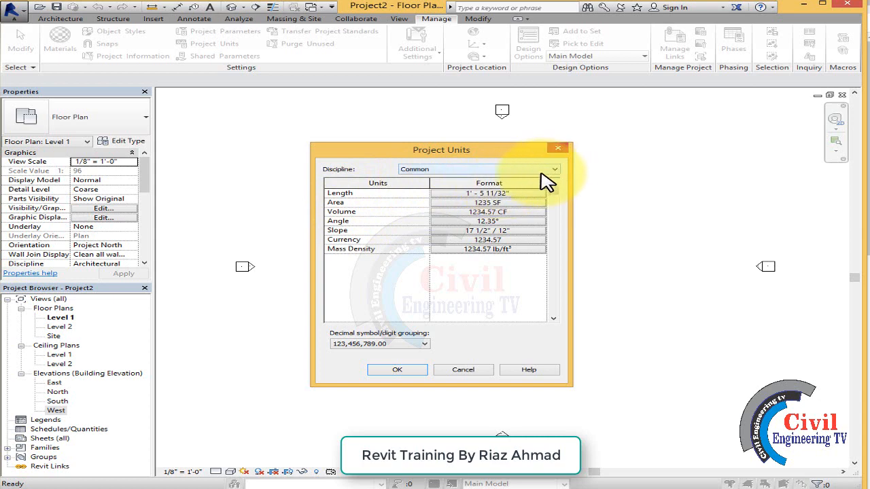
left_click(500, 195)
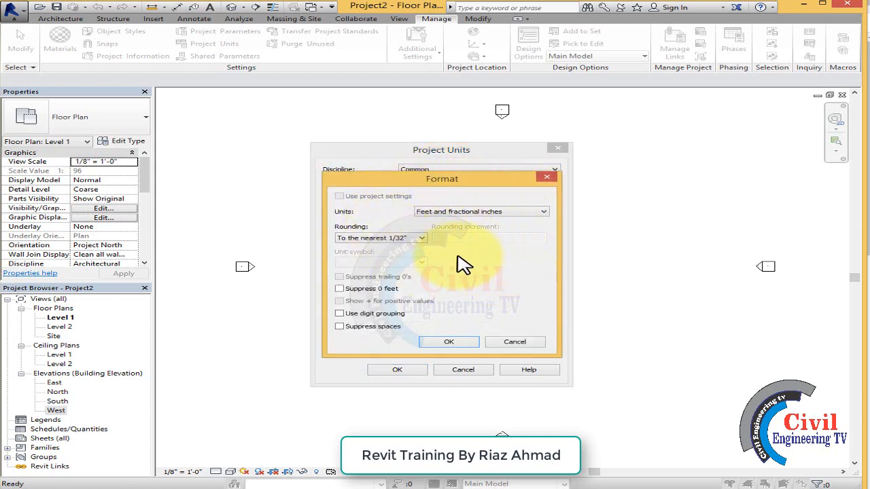
left_click(368, 238)
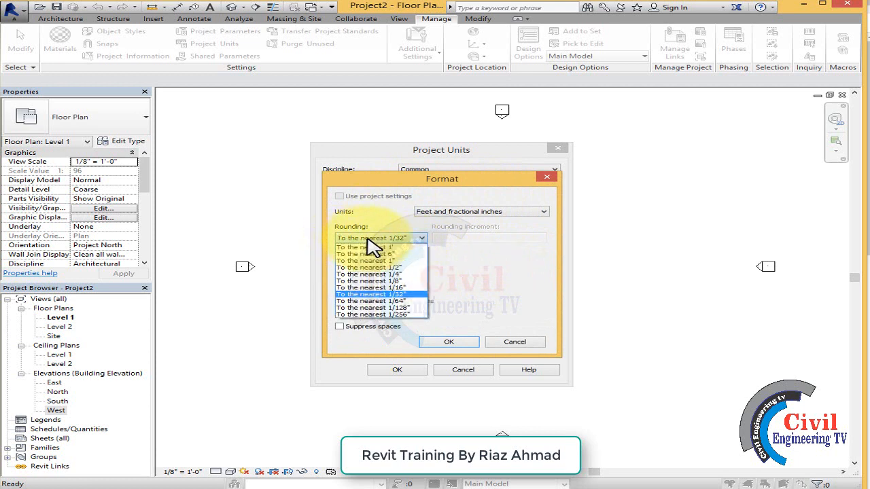
left_click(408, 282)
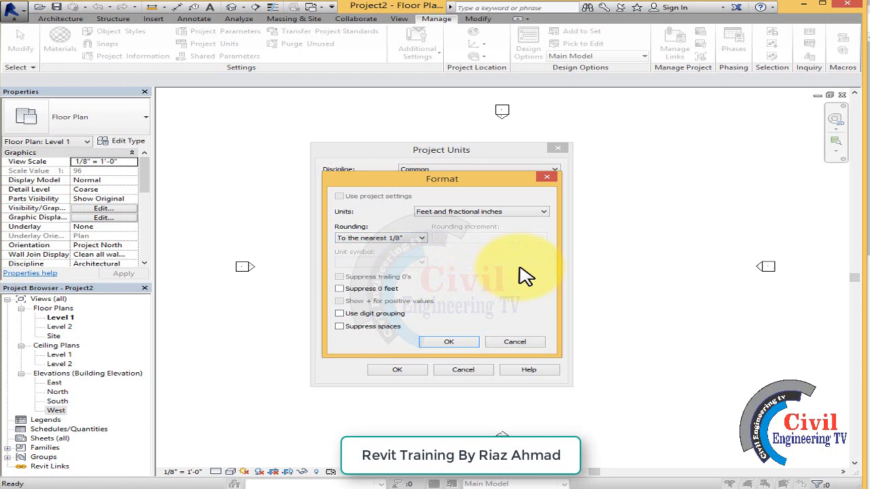
left_click(469, 213)
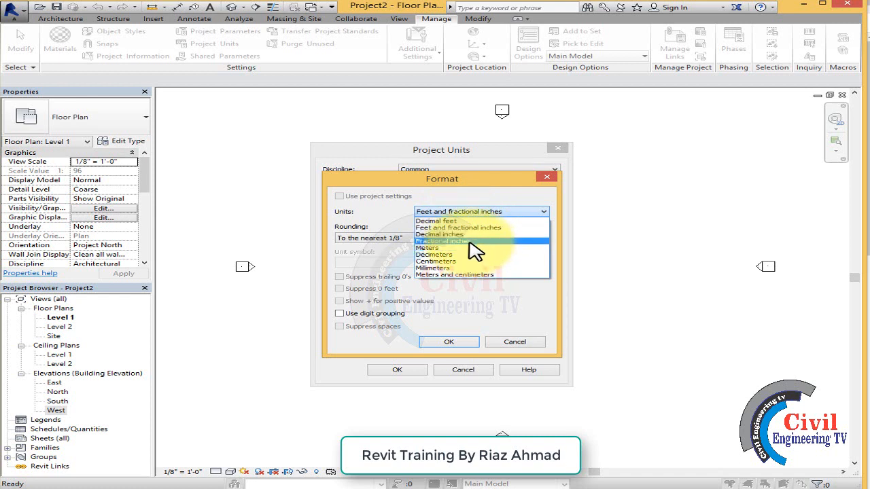
left_click(473, 241)
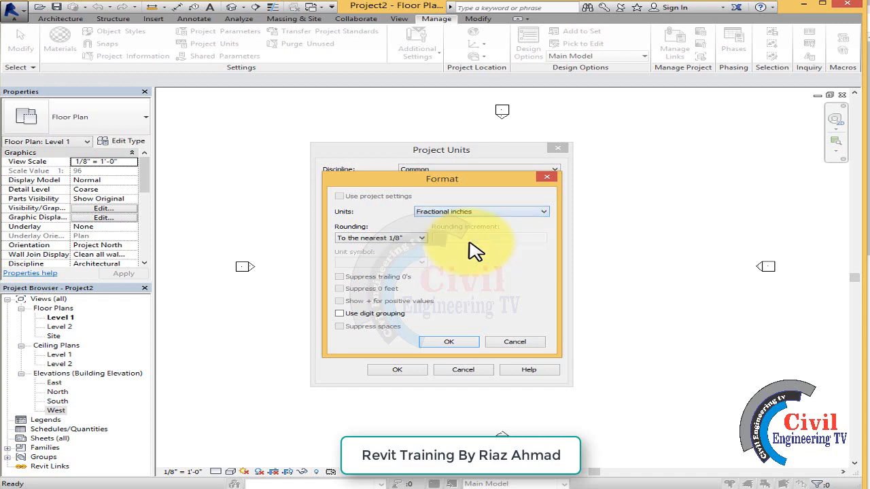
left_click(450, 344)
left_click(408, 373)
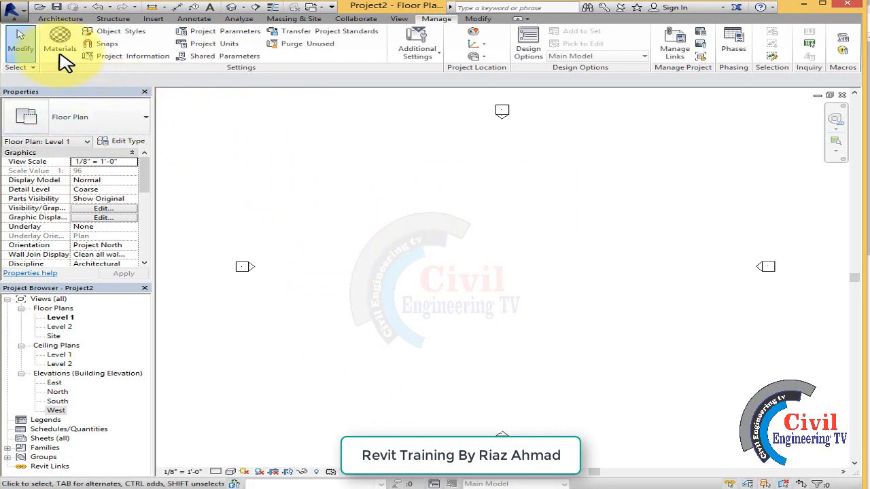
Step: Draw a horizontal Generic - 8" architectural wall about 390" long near the middle of the Level 1 floor plan
left_click(53, 19)
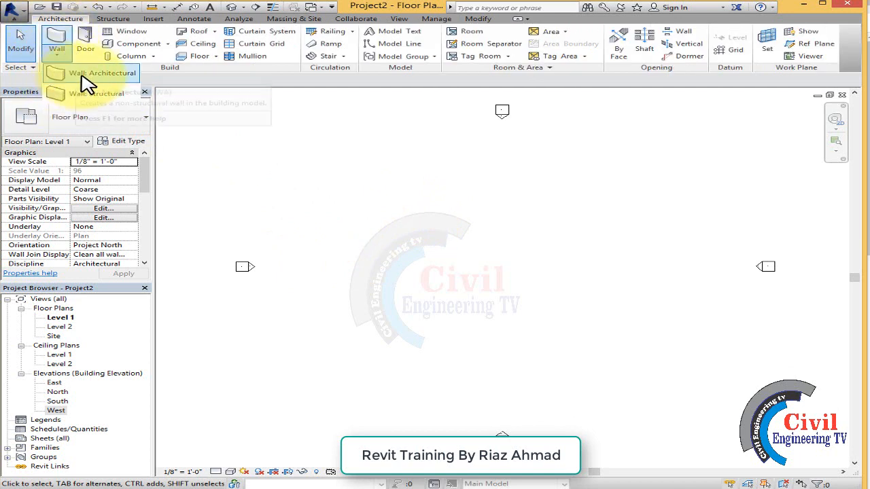
key("w")
key("a")
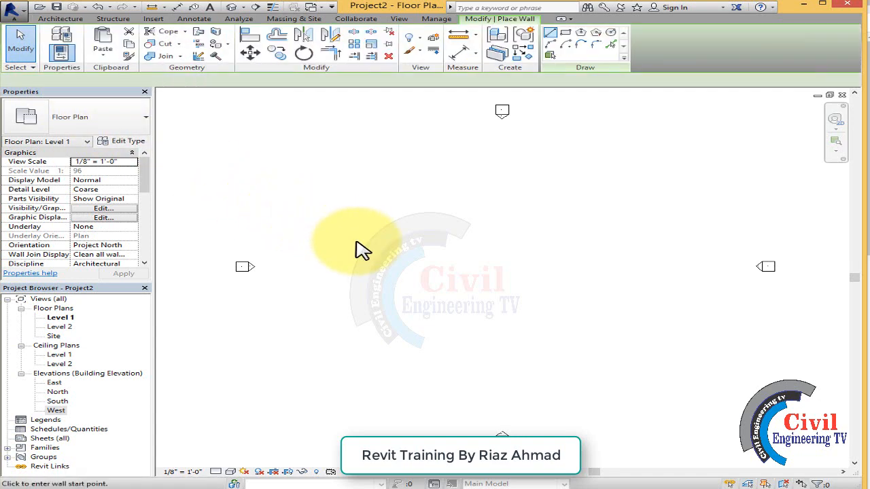
left_click(368, 219)
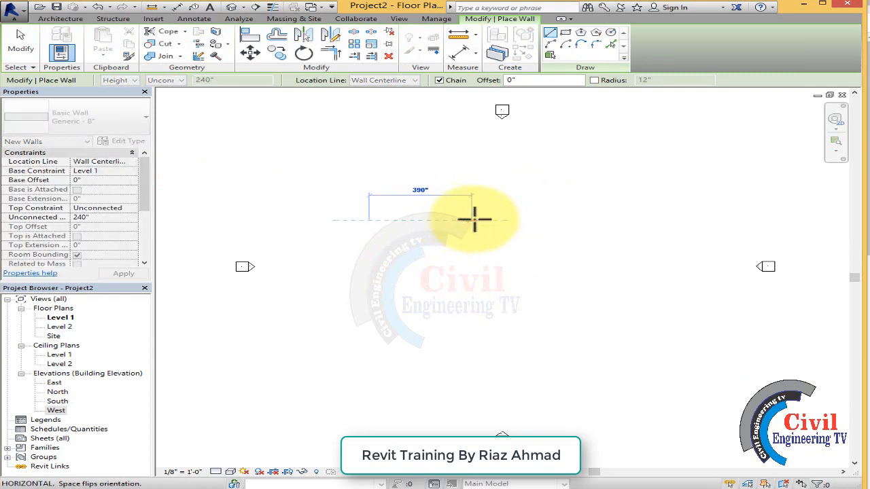
left_click(477, 220)
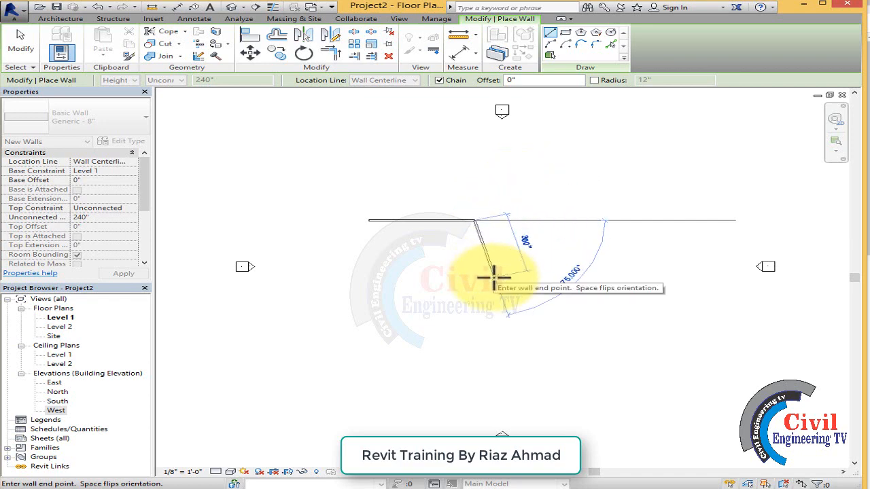
key("Escape")
key("Escape")
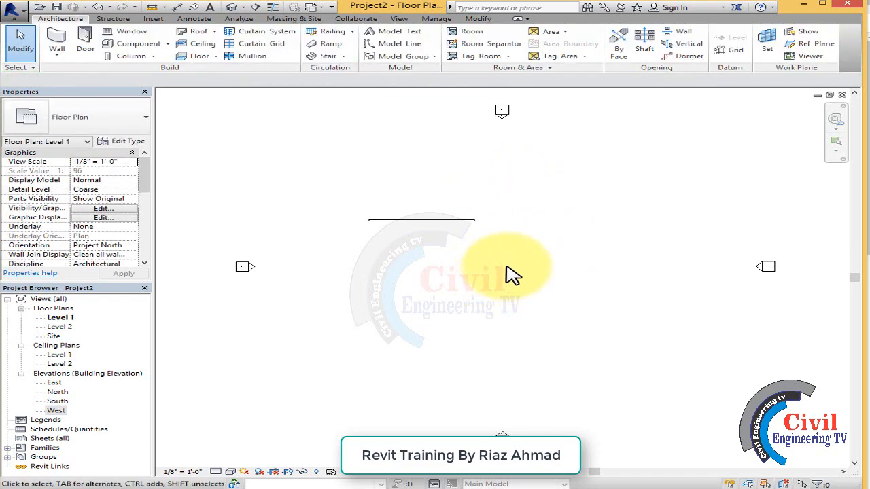
Step: Change the project's length units to feet and fractional inches
key("u")
key("n")
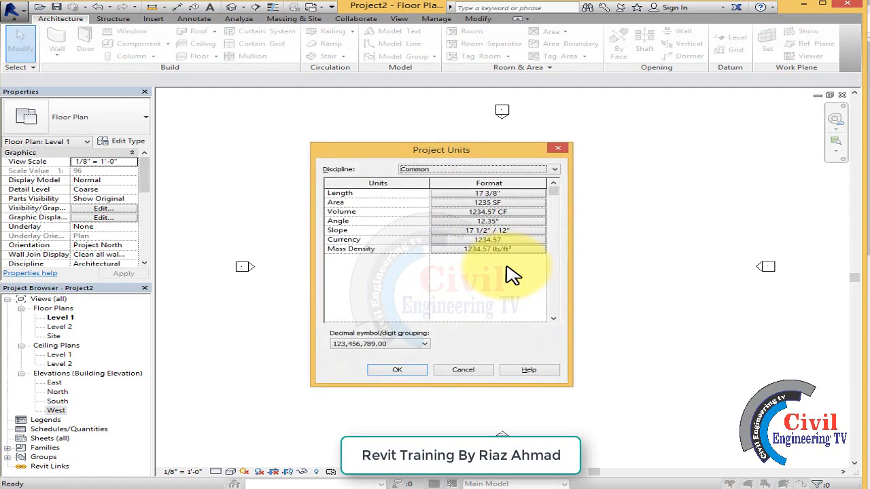
left_click(493, 193)
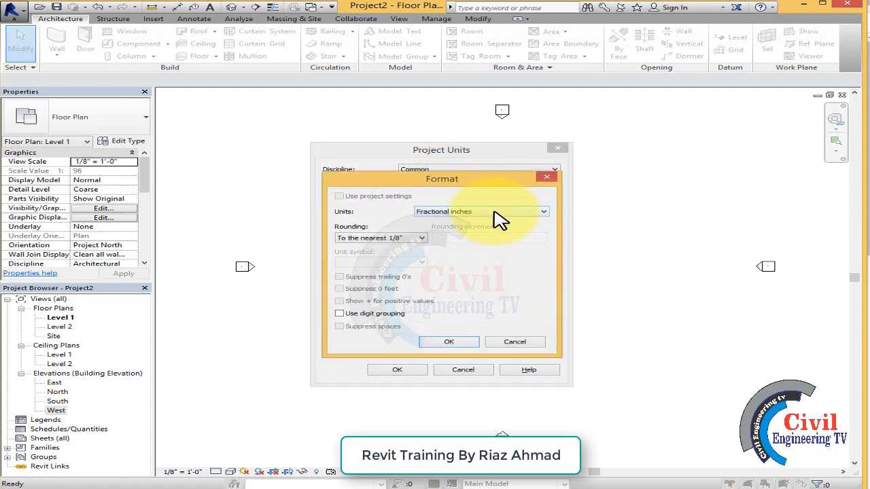
left_click(498, 212)
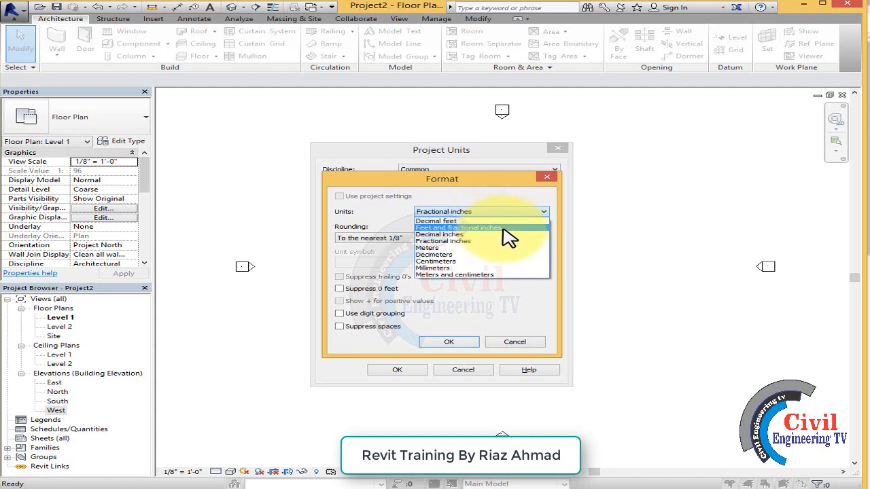
left_click(509, 228)
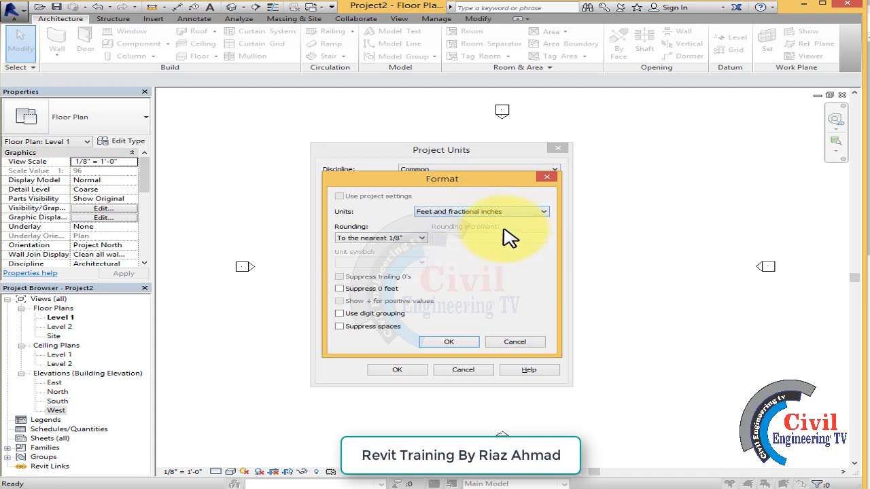
left_click(455, 344)
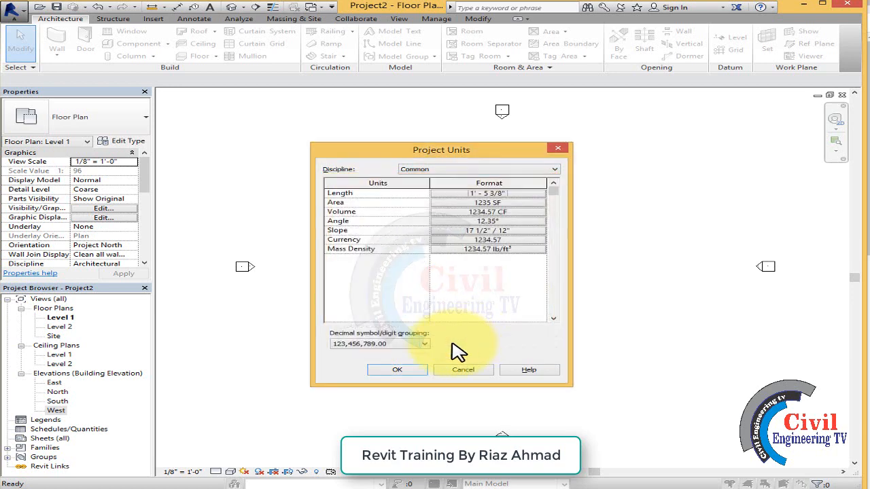
left_click(400, 370)
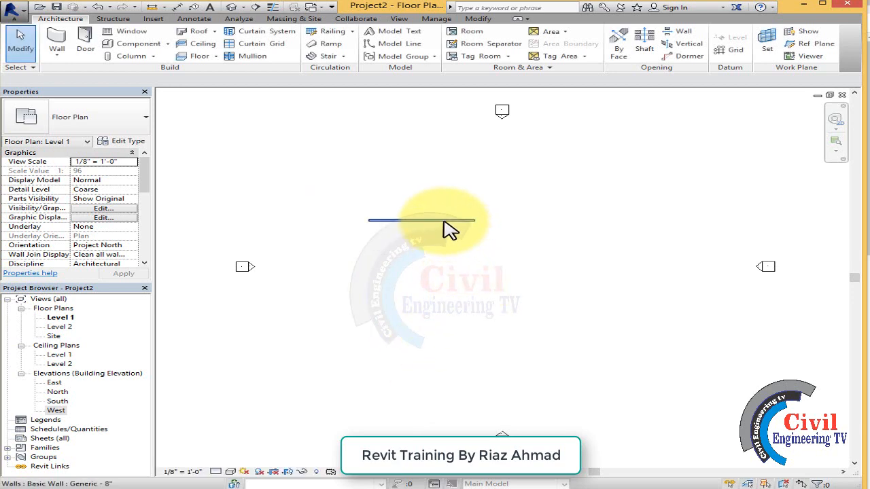
Step: Turn the horizontal wall's temporary length dimension into a permanent dimension above the wall
left_click(443, 221)
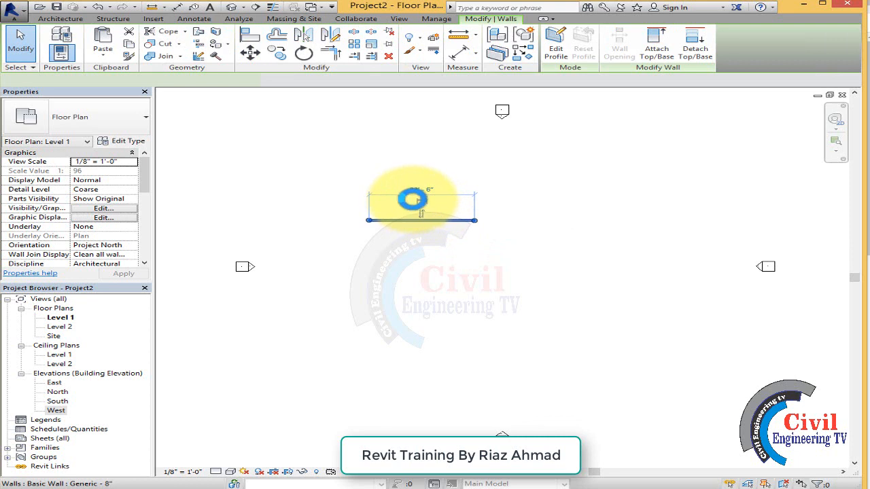
scroll(416, 204, "up", 2)
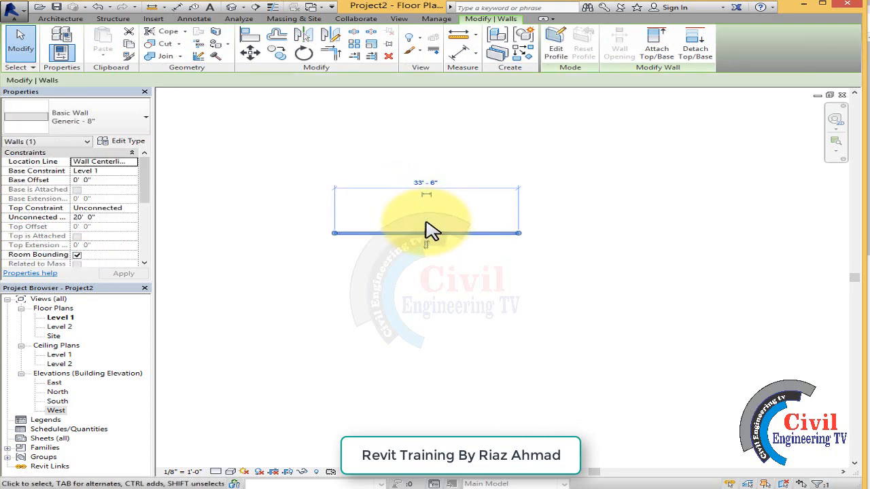
left_click(426, 219)
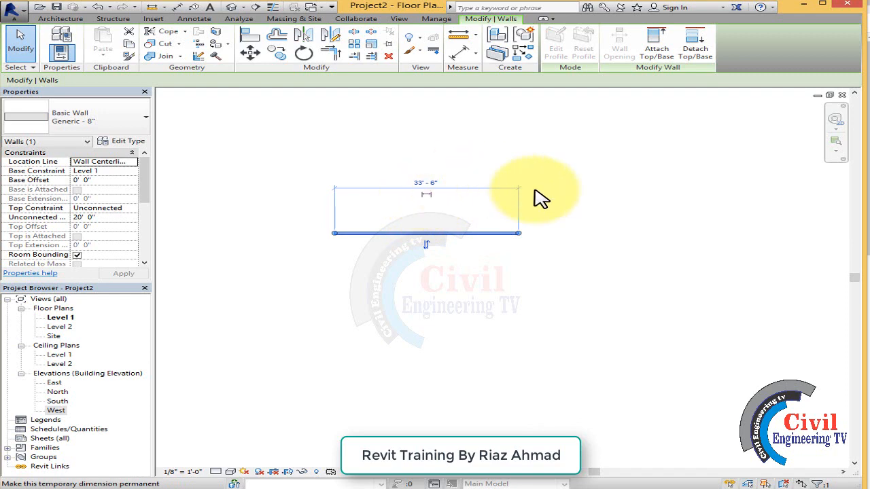
left_click(522, 331)
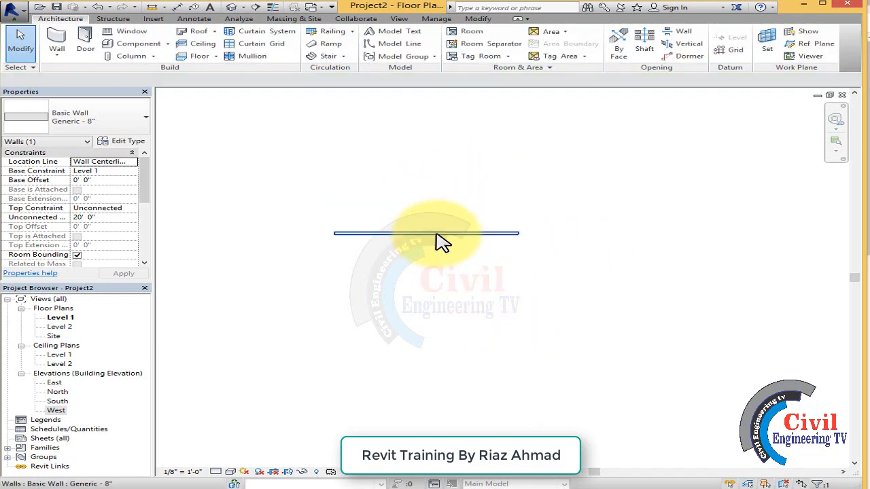
left_click(435, 234)
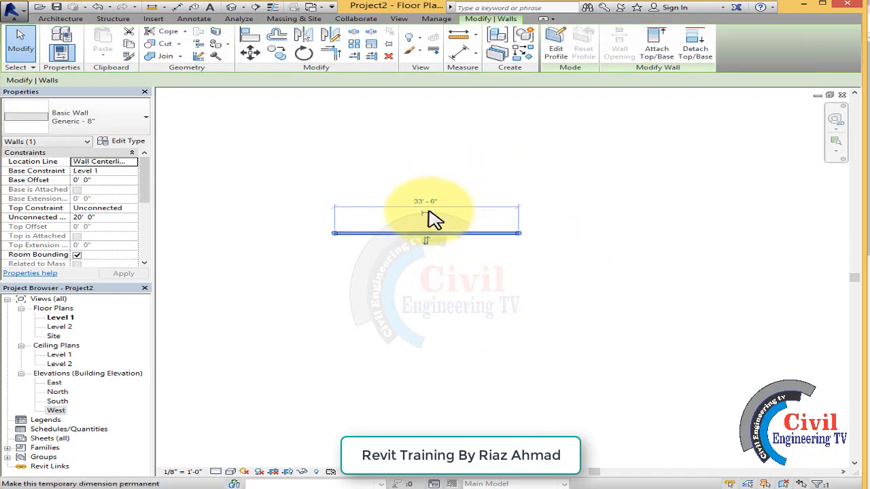
left_click(427, 215)
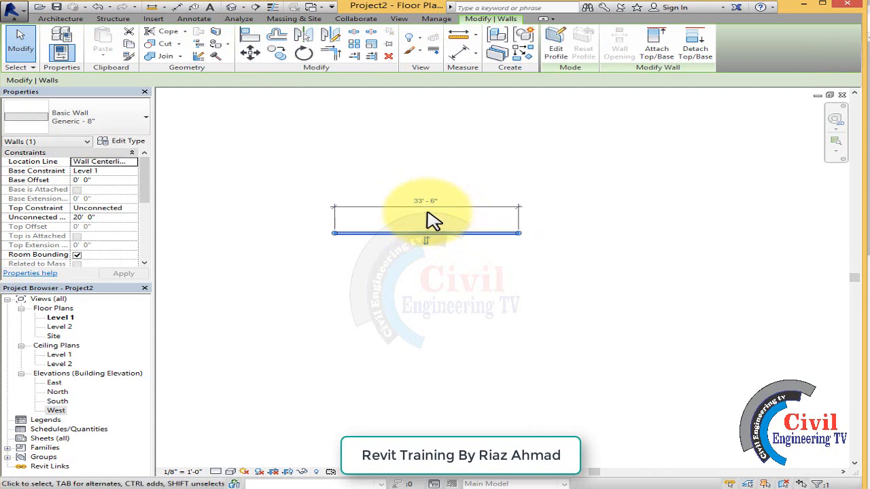
left_click(460, 262)
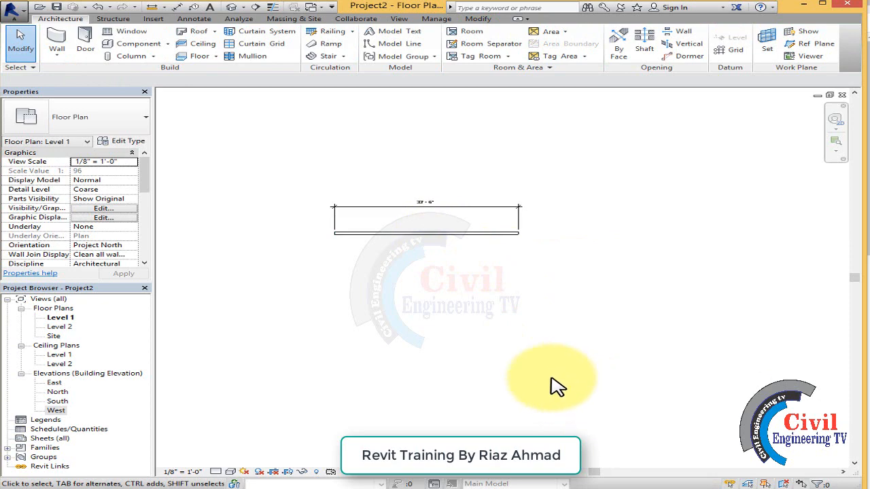
Step: Delete the horizontal wall together with its length dimension from the Level 1 floor plan
left_click(431, 234)
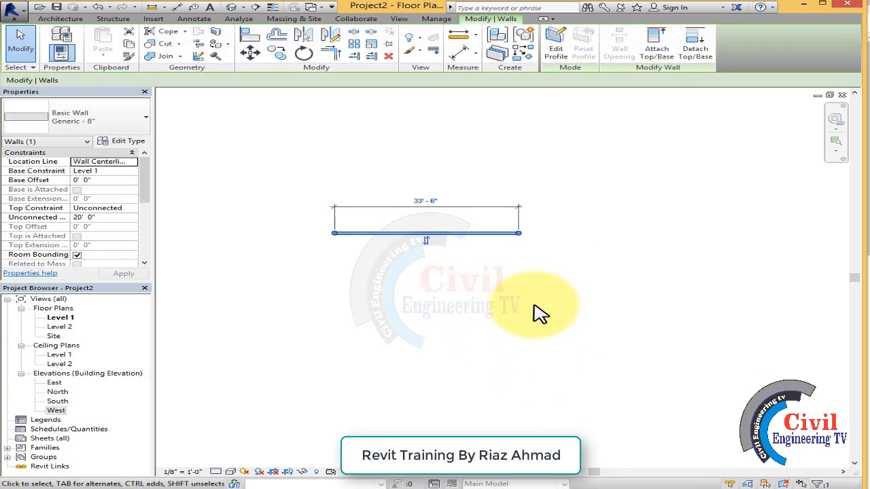
left_click_drag(279, 162, 592, 268)
left_click(586, 261)
left_click_drag(589, 168, 142, 308)
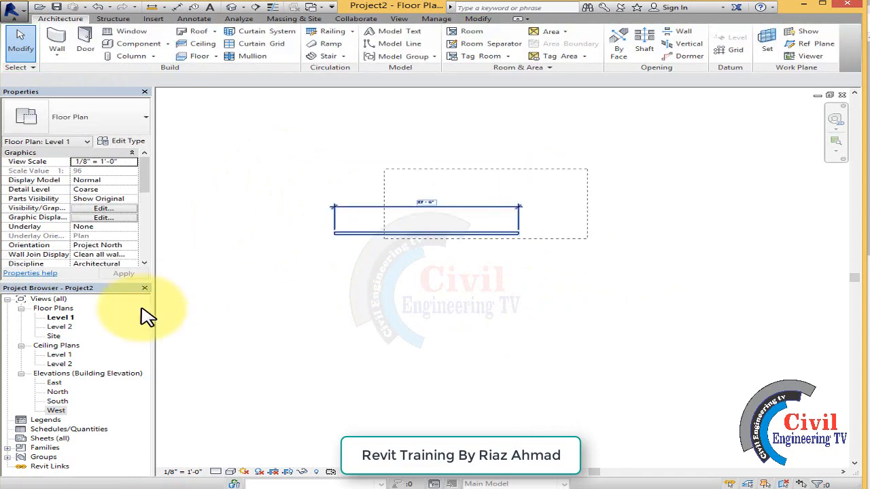
left_click(575, 296)
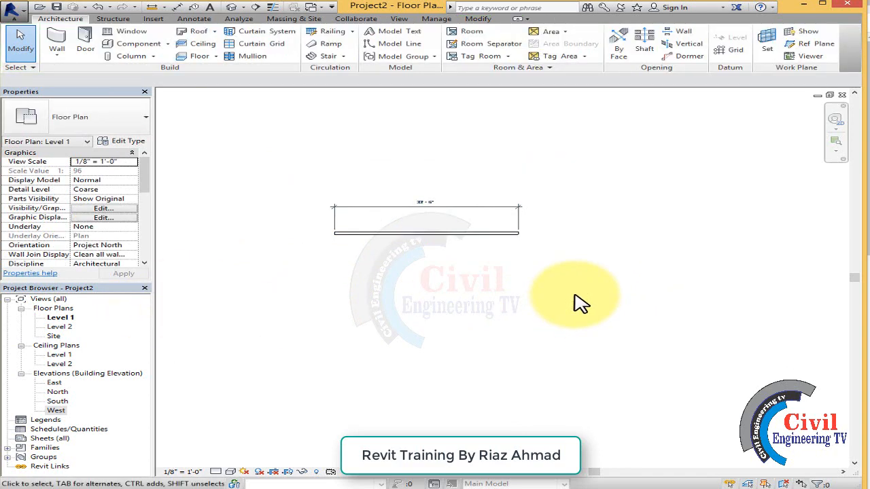
left_click_drag(501, 159, 279, 282)
key("Delete")
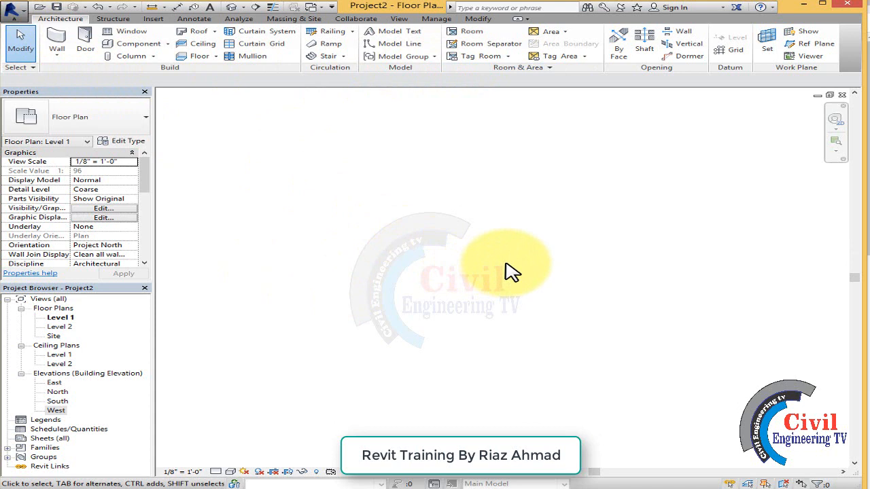
left_click(66, 58)
left_click(421, 200)
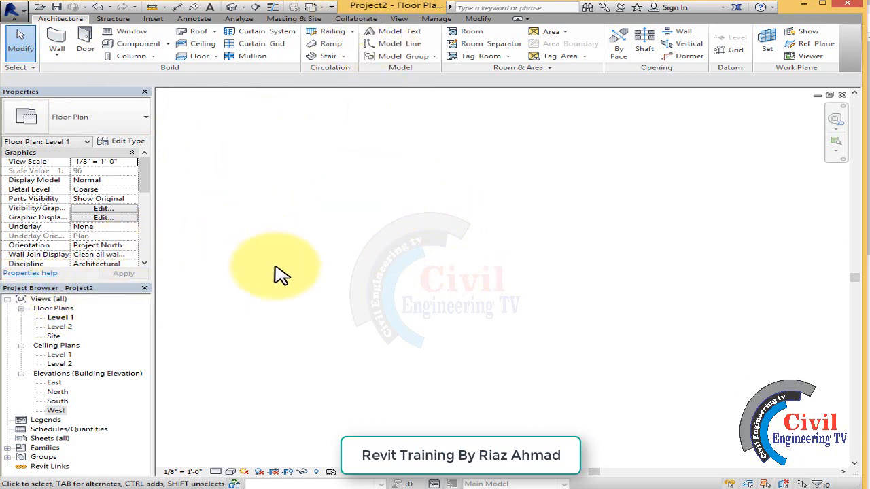
Step: Look through the Level 1, Level 2 and Site floor plans and the ceiling plans among the project views
left_click(60, 316)
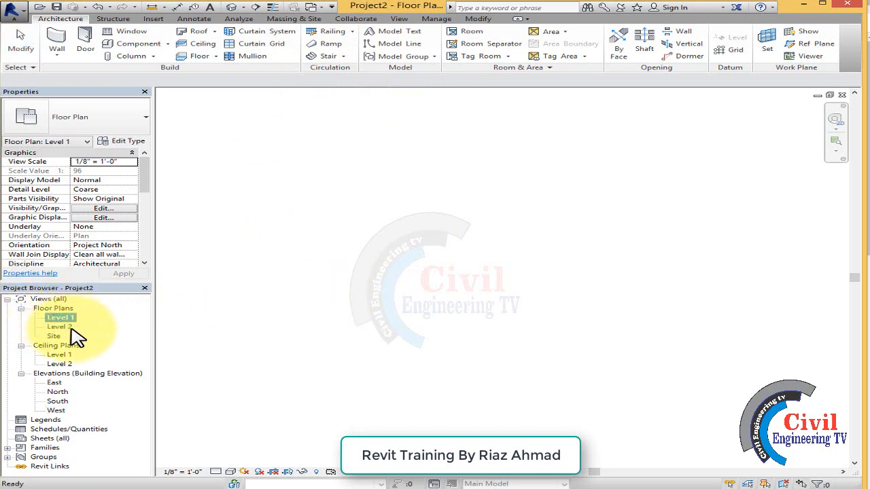
left_click(58, 327)
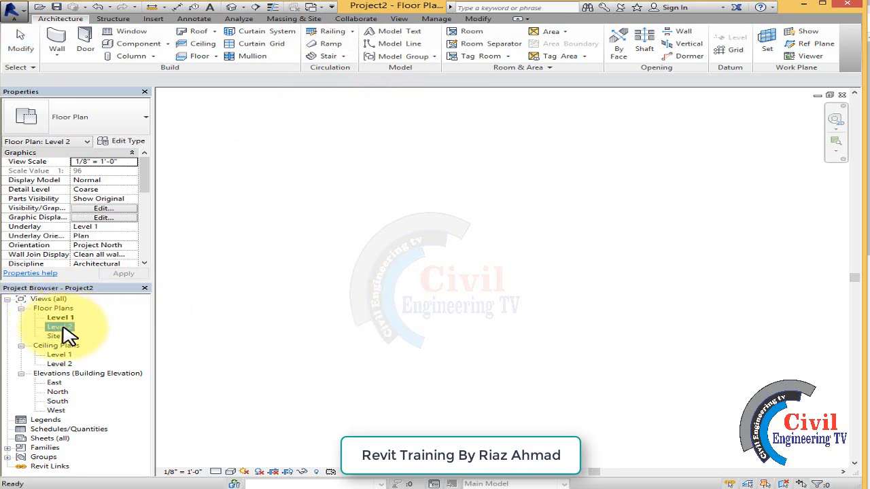
left_click(65, 336)
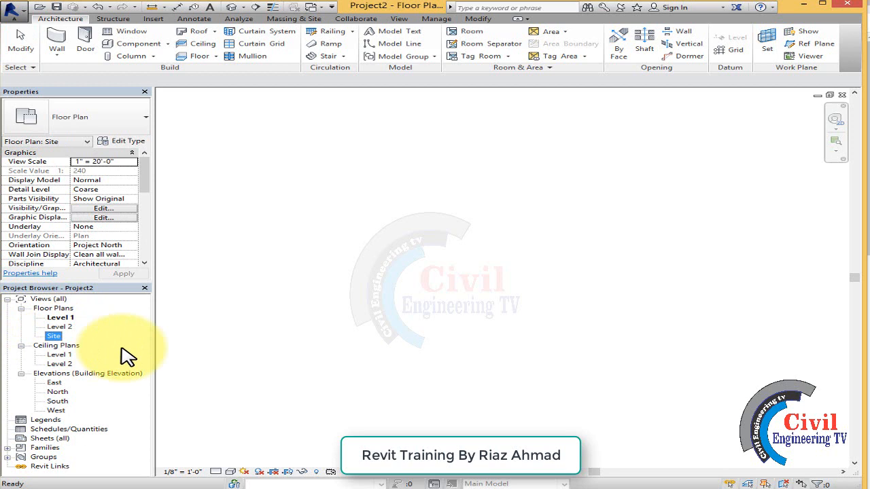
left_click(58, 357)
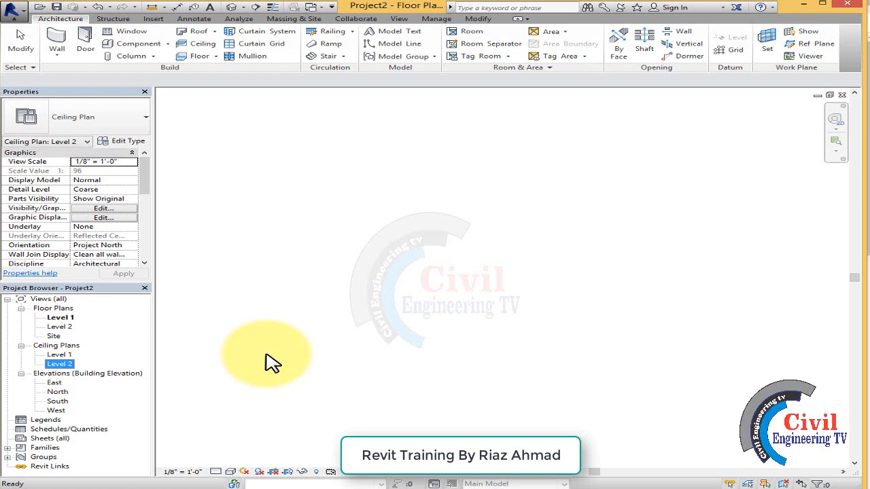
Step: Open the North elevation view and set the elevation of Level 2 to 12'
double_click(57, 392)
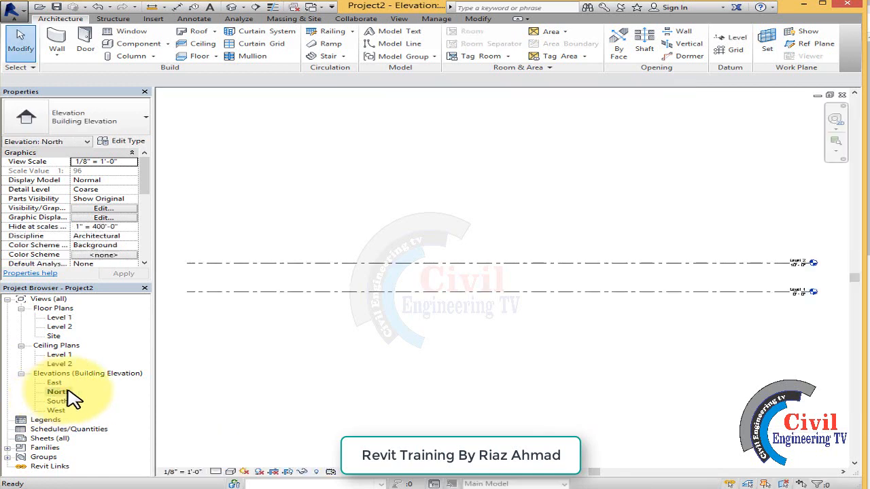
scroll(792, 266, "up", 5)
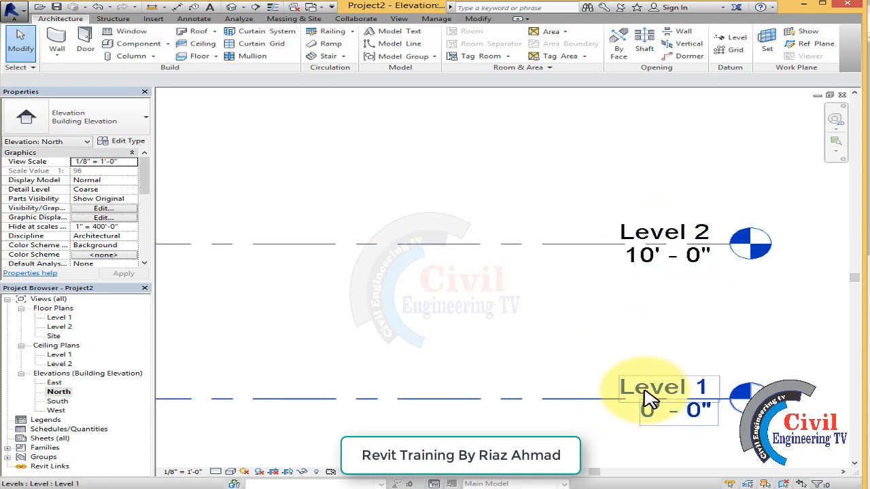
left_click(647, 264)
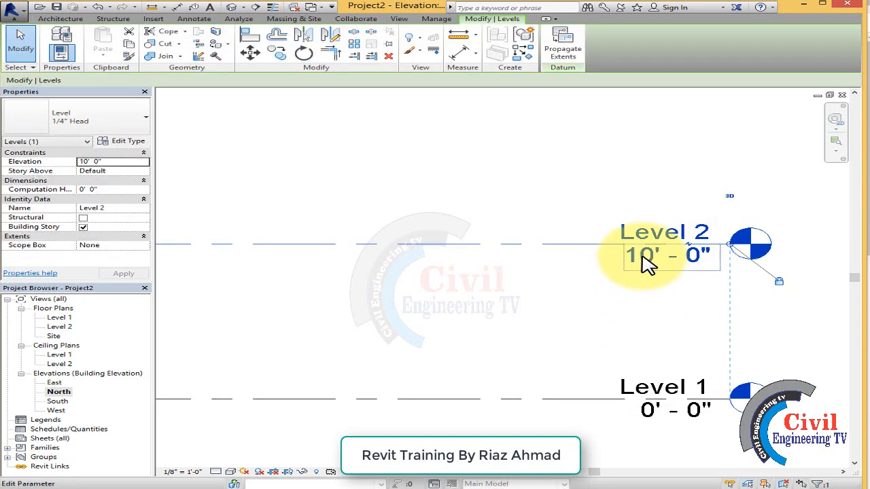
left_click(647, 261)
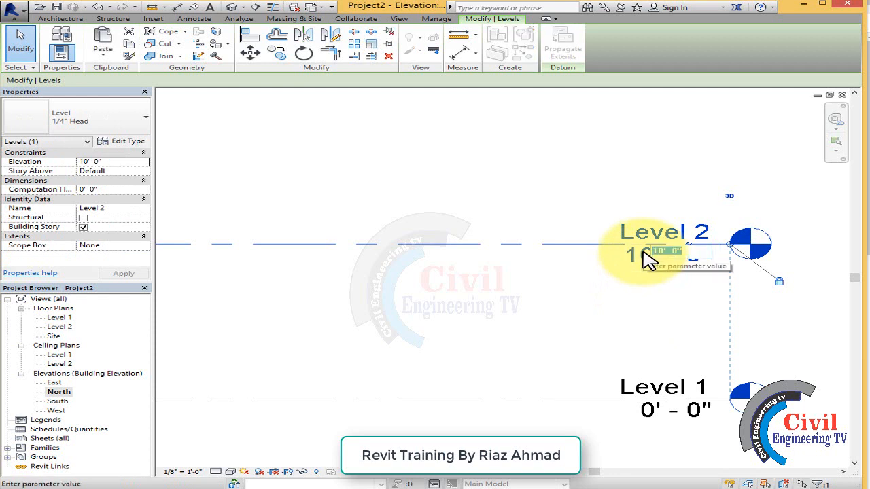
type("12")
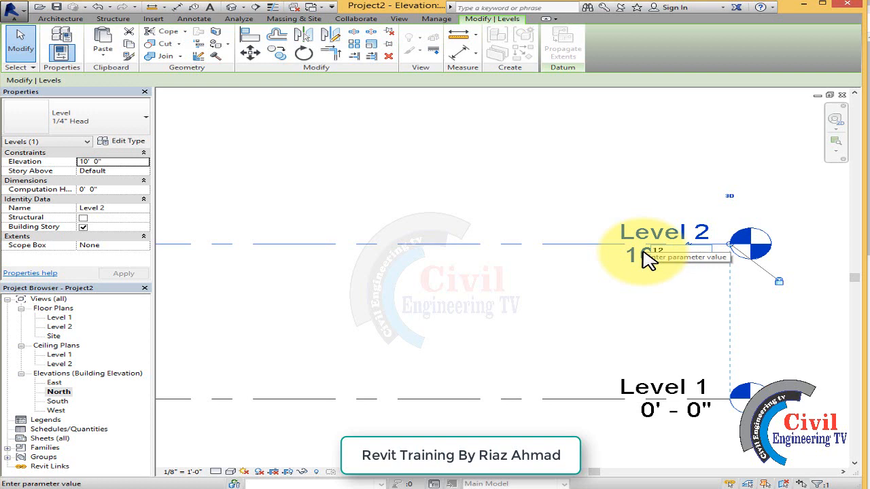
key("Return")
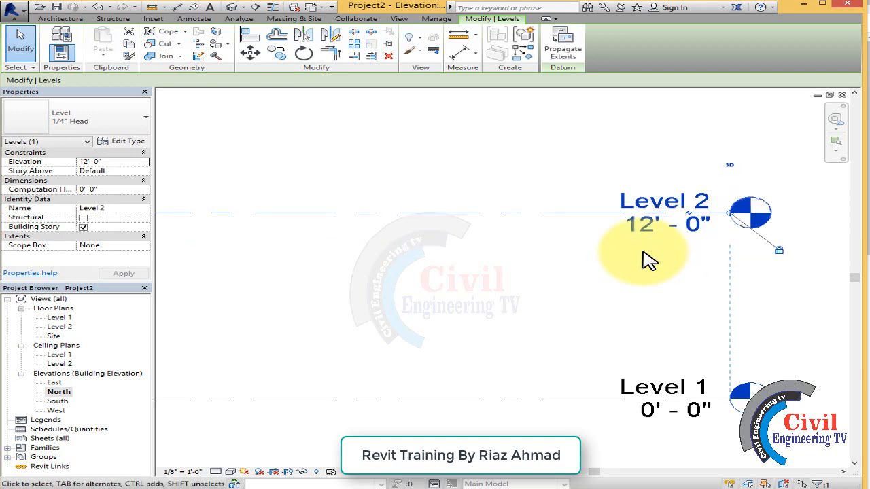
scroll(818, 300, "down", 5)
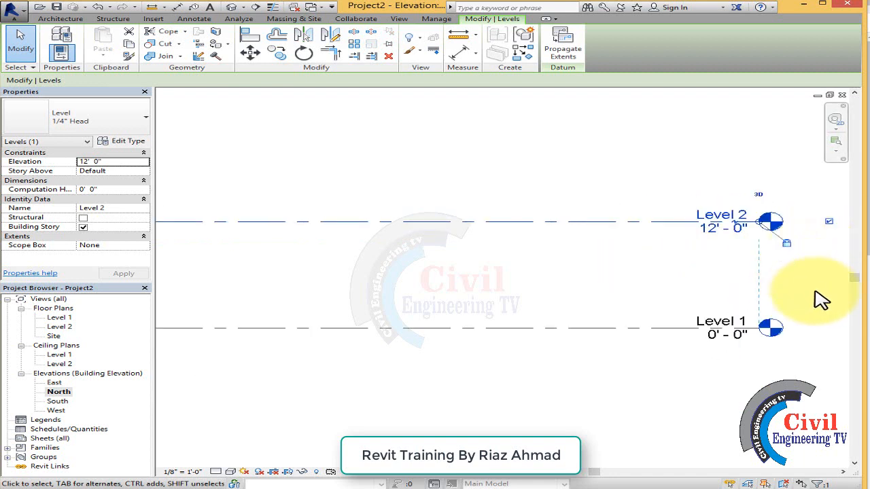
scroll(817, 300, "down", 2)
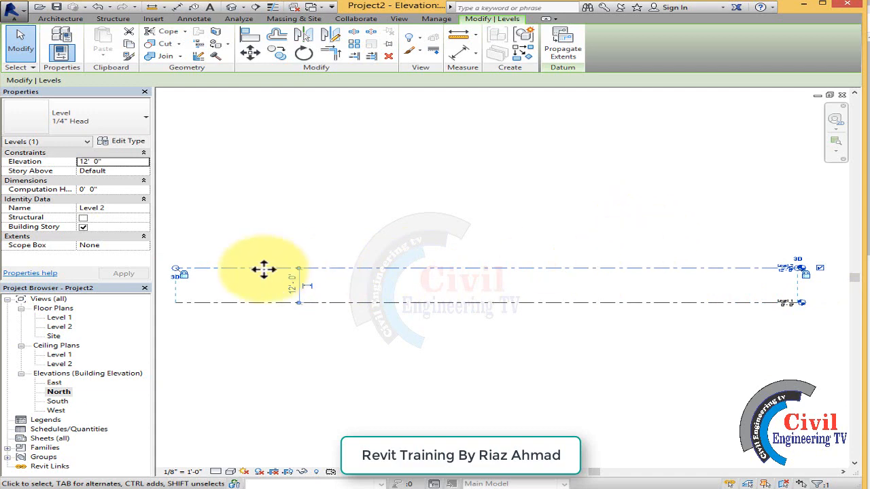
left_click(376, 363)
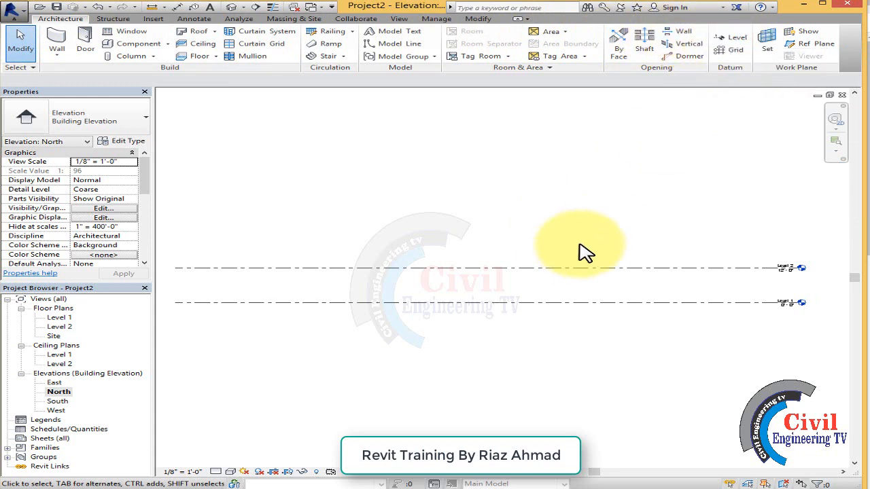
Step: Draw a new level line above Level 2 at an elevation of about 32', ending in line with the existing level heads
key("l")
key("l")
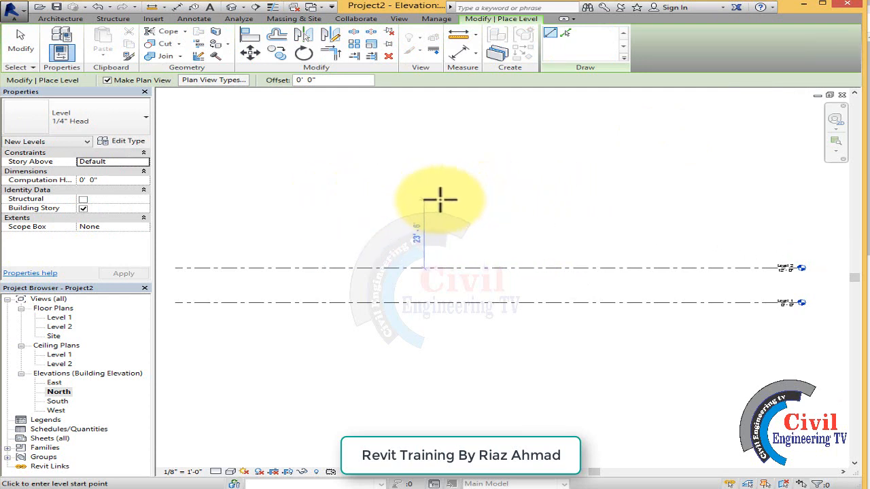
left_click(196, 209)
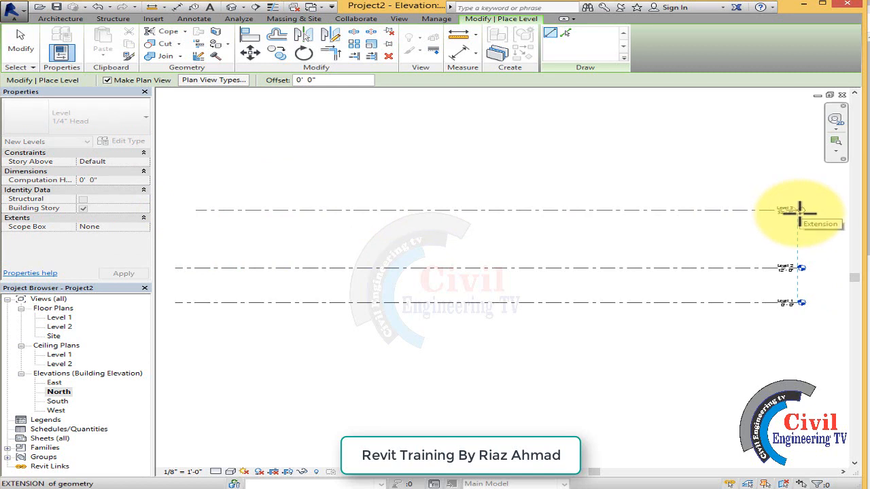
left_click(800, 211)
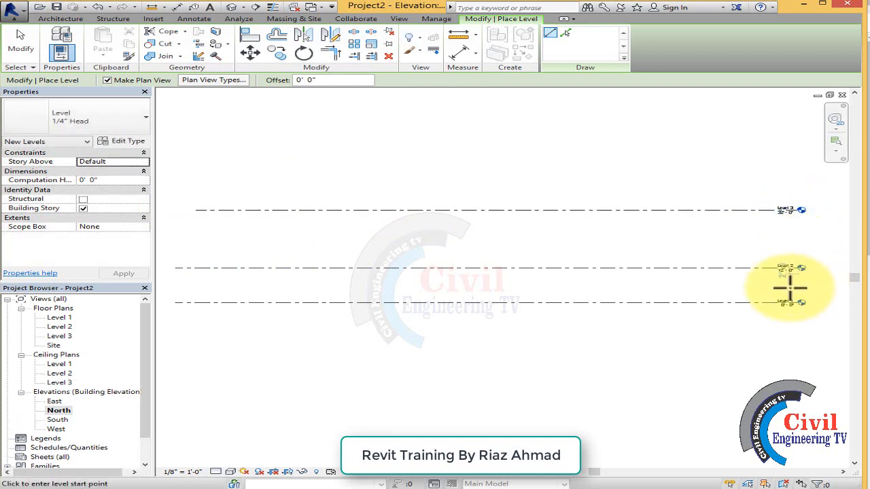
scroll(789, 289, "up", 2)
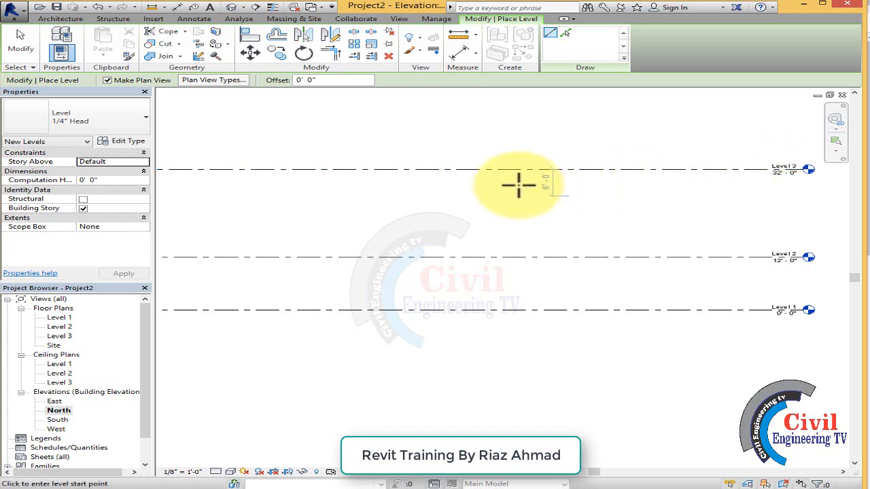
Step: Undo the placement of the hand-drawn level above Level 2
scroll(643, 245, "down", 2)
scroll(731, 238, "down", 1)
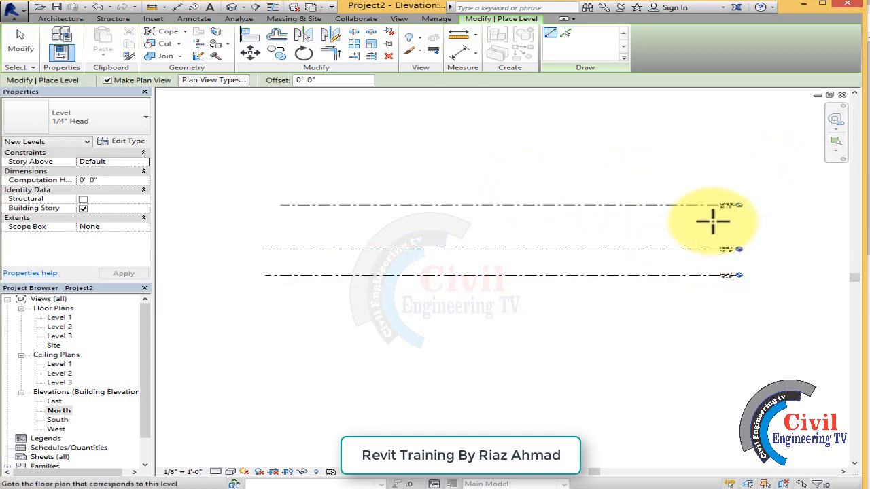
key("ctrl+z")
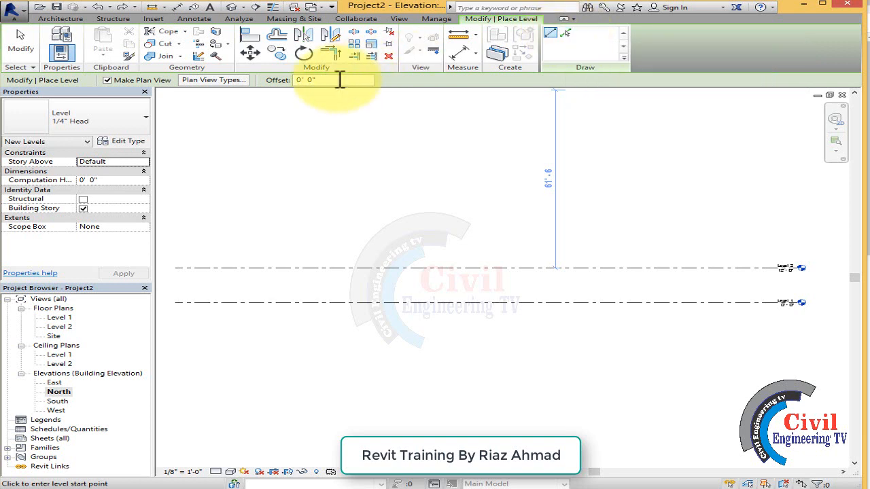
Step: Create two levels by picking existing level lines with an 11' offset, one above Level 2 and one above the resulting level
left_click(303, 79)
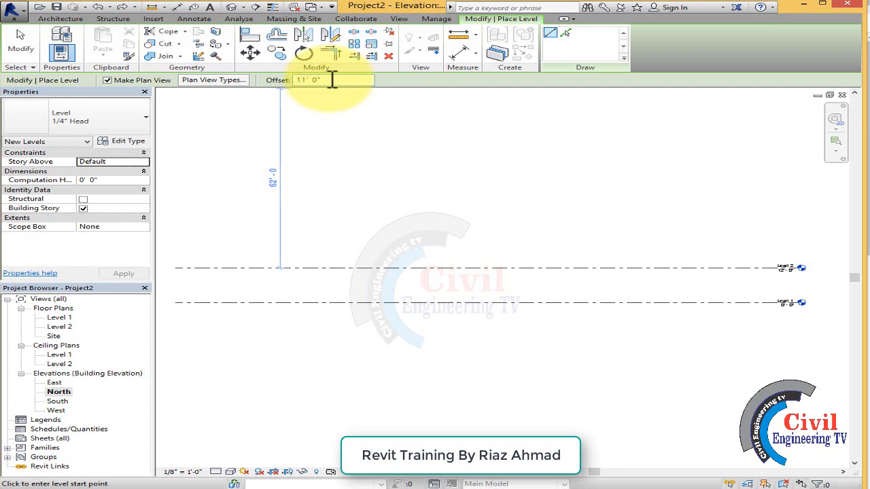
left_click(565, 32)
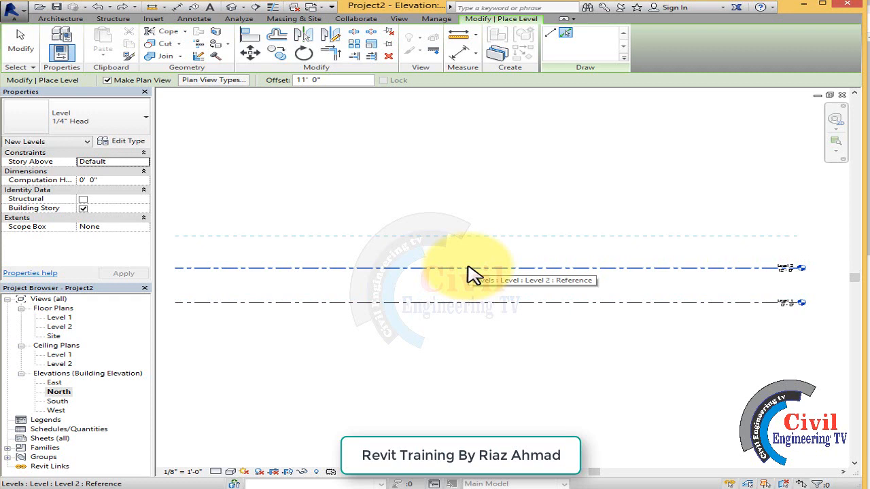
left_click(474, 274)
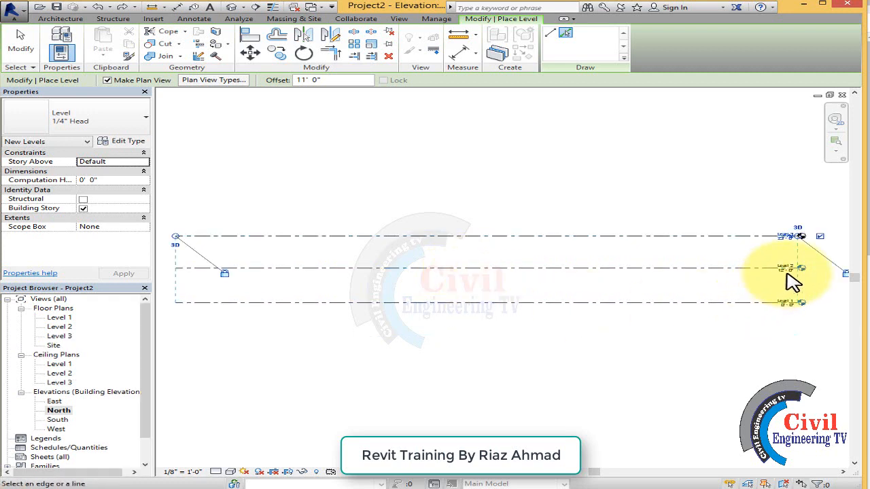
scroll(825, 272, "up", 3)
scroll(787, 261, "up", 1)
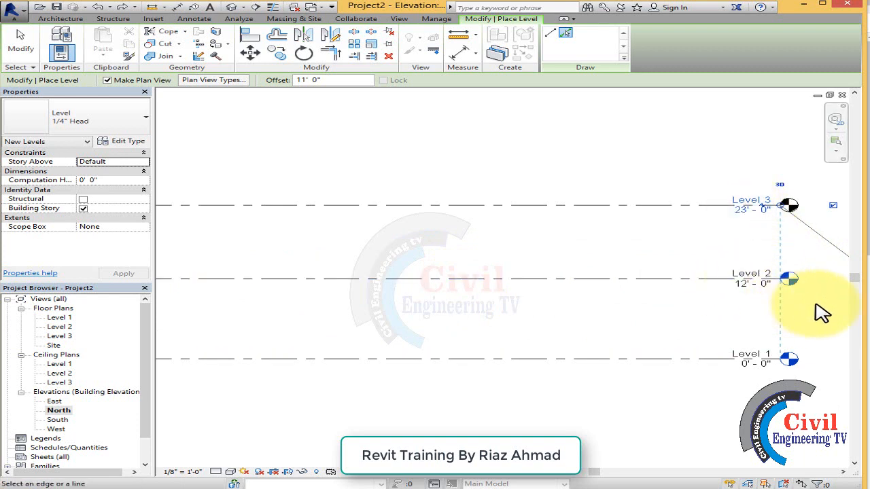
scroll(819, 311, "down", 1)
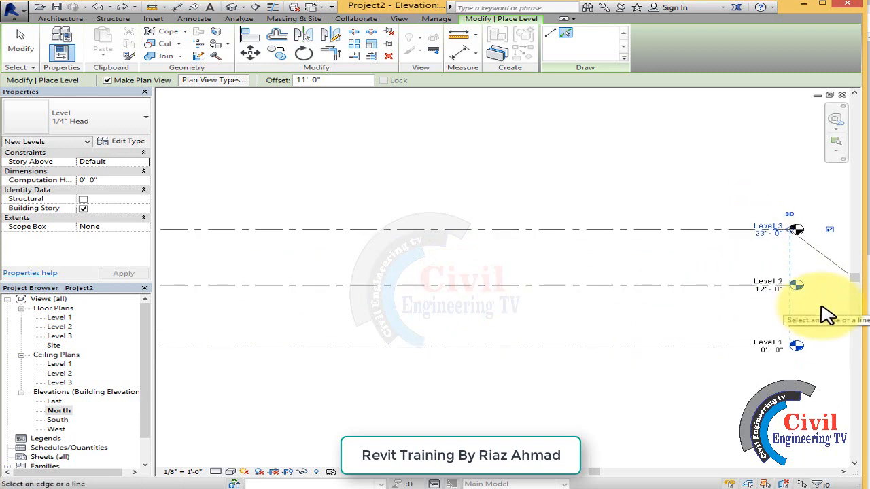
left_click(700, 236)
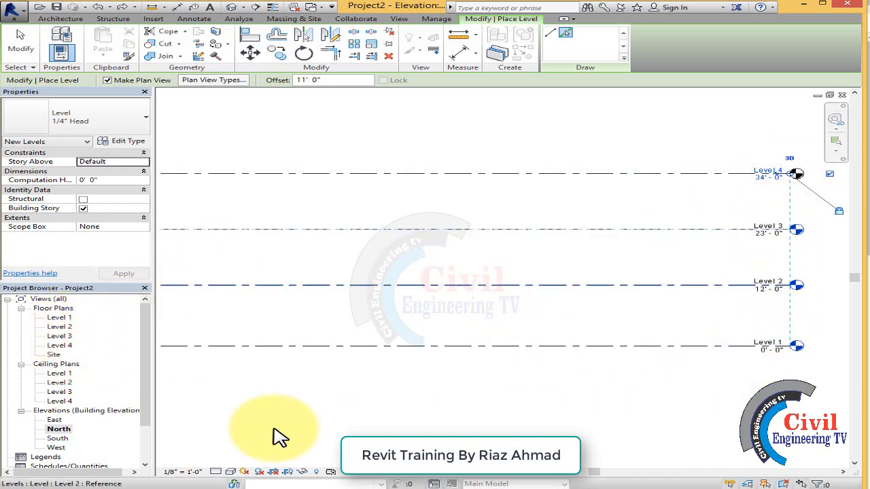
Step: Try adding further levels from Level 1 with the 11' offset, undo the extra levels and end level placement
left_click(765, 345)
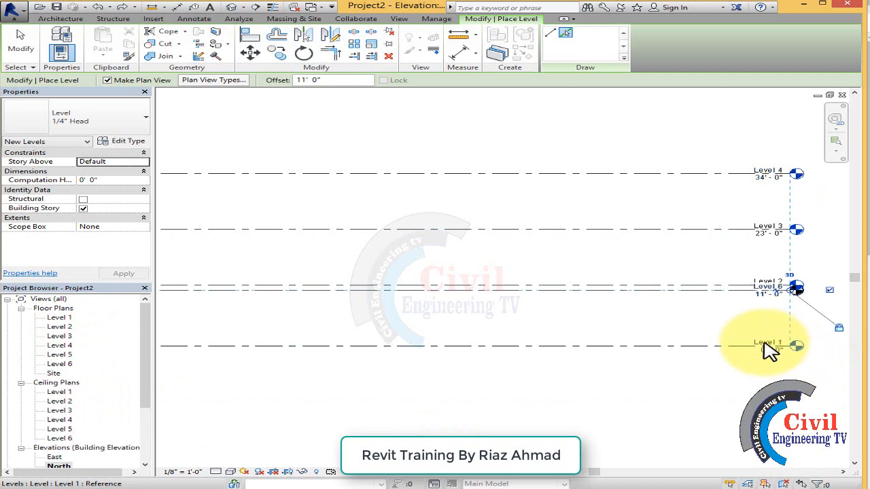
scroll(768, 349, "up", 2)
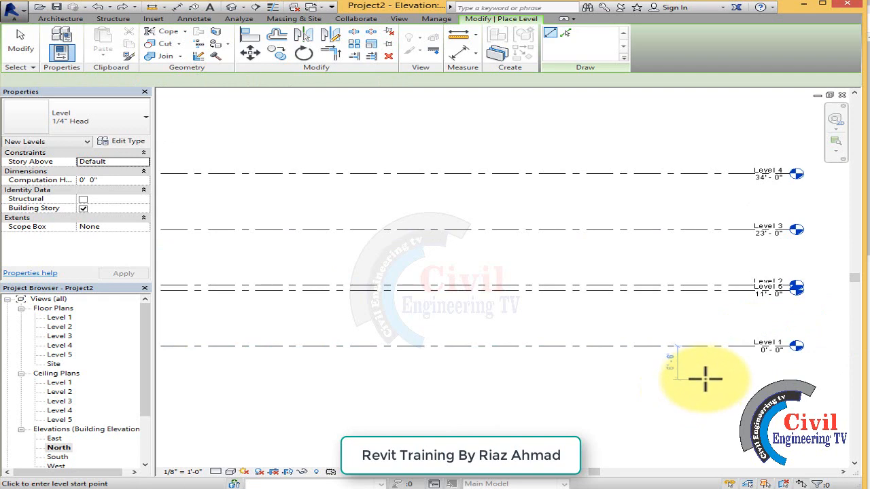
key("ctrl+z")
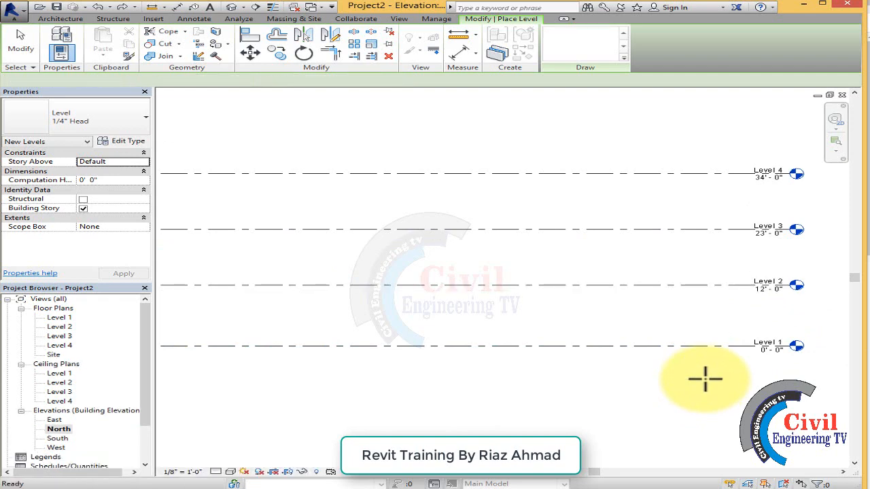
key("Escape")
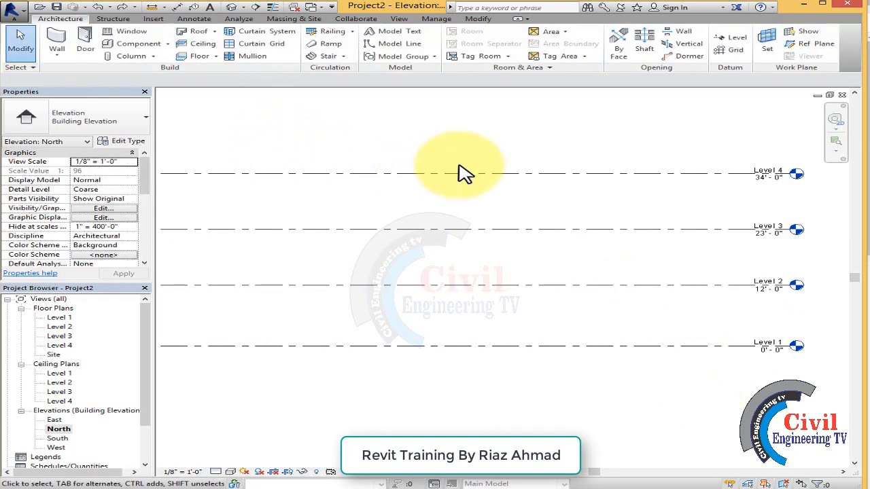
Step: Rename Level 1 as "01 Ground Floor" and apply the new name to its corresponding views, offsetting its level head with an elbow
left_click(773, 348)
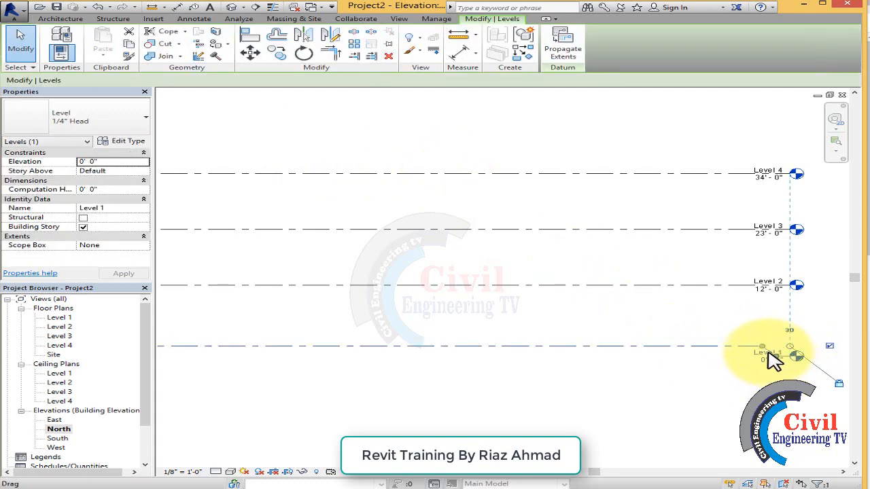
left_click(762, 352)
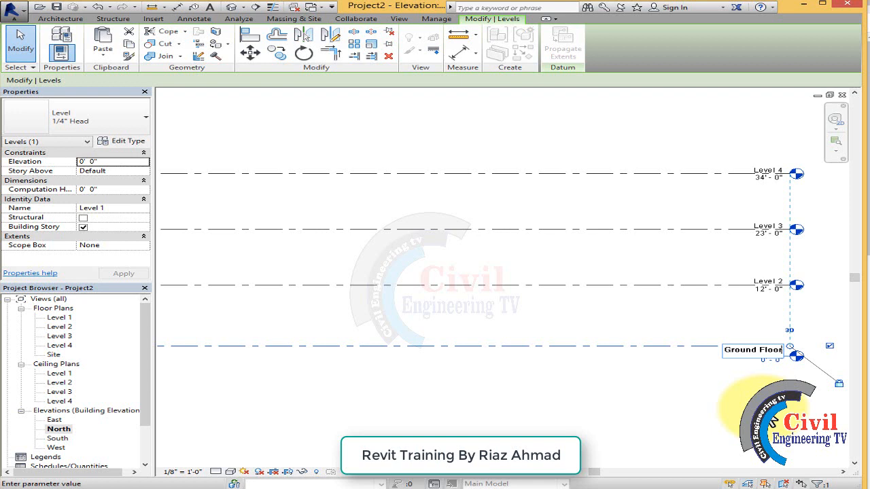
key("Return")
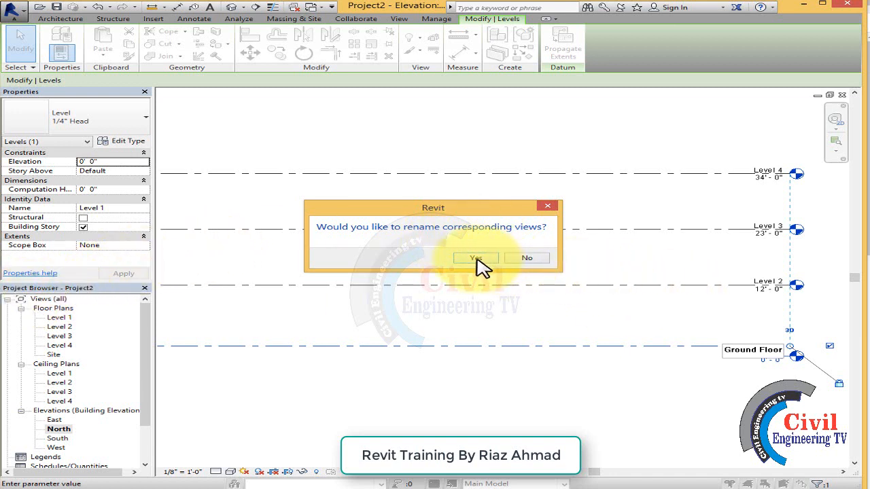
left_click(476, 259)
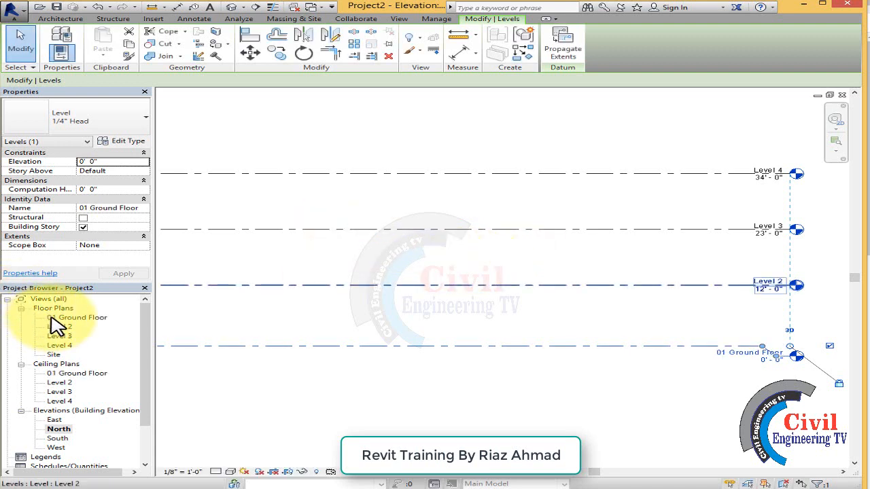
Step: Rename Level 2 as "02 First Floor" together with its corresponding views
left_click(775, 287)
left_click(769, 281)
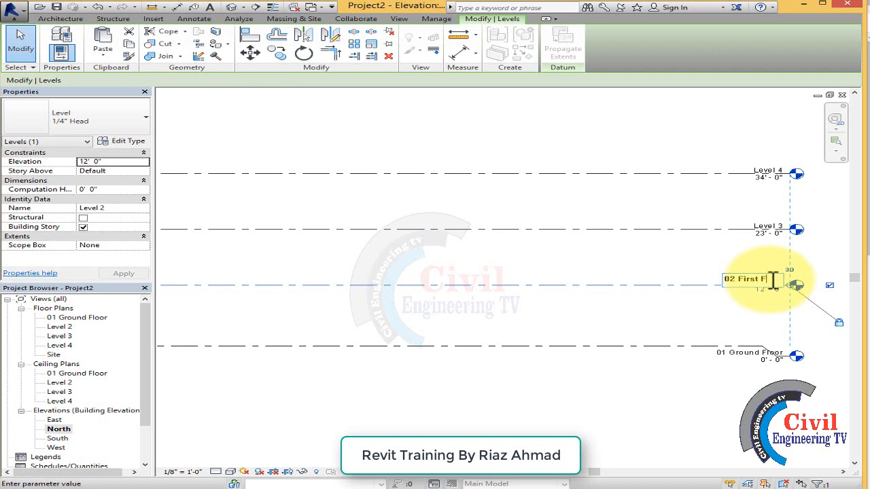
key("Return")
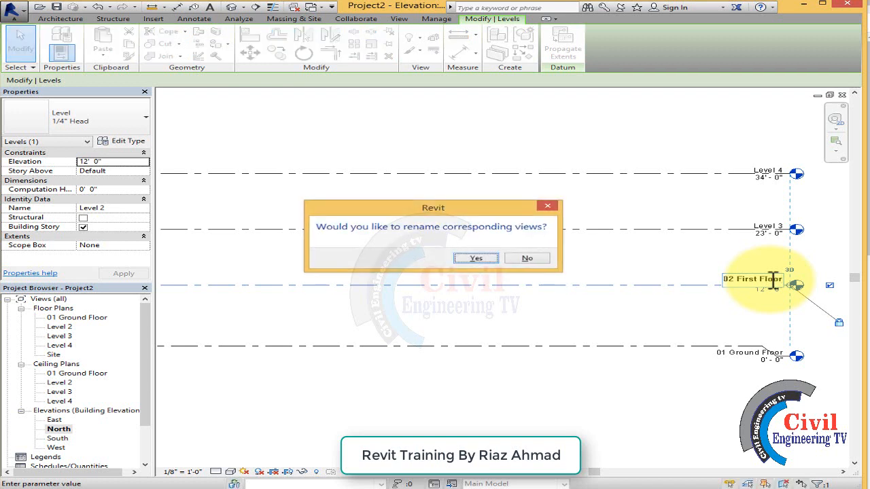
key("Return")
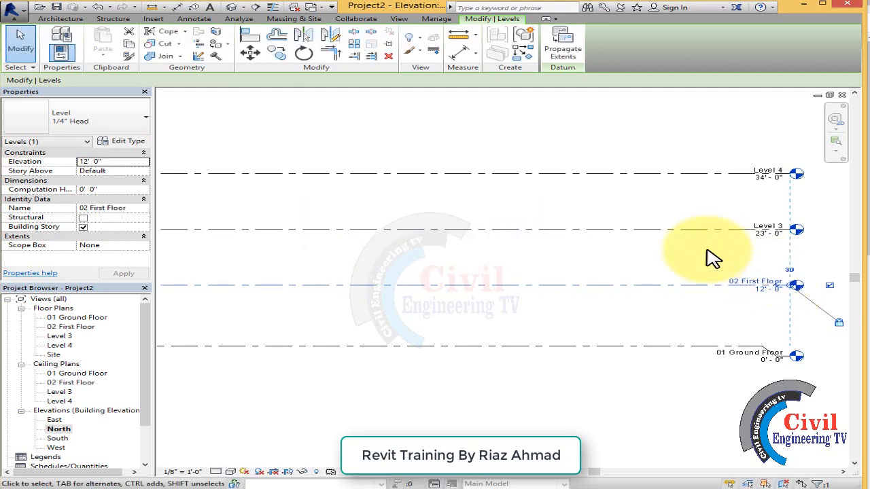
left_click(775, 231)
left_click_drag(774, 232, 753, 239)
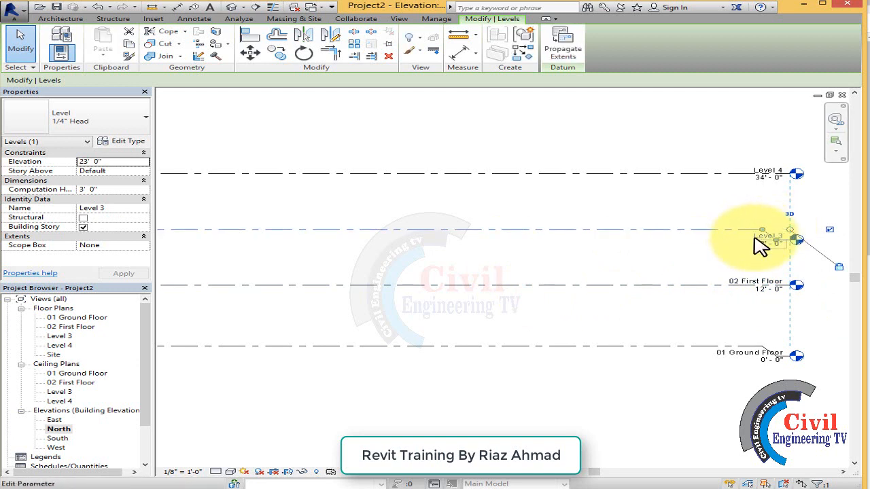
left_click(760, 244)
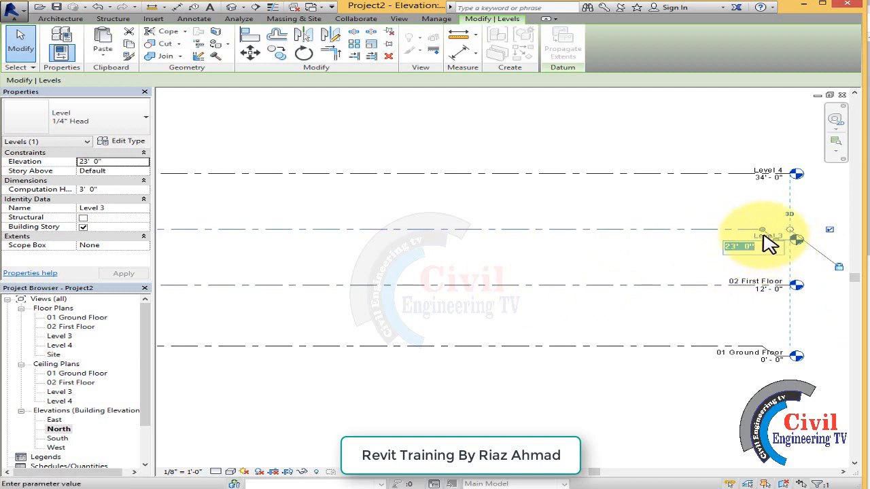
left_click(764, 236)
left_click_drag(766, 241, 775, 247)
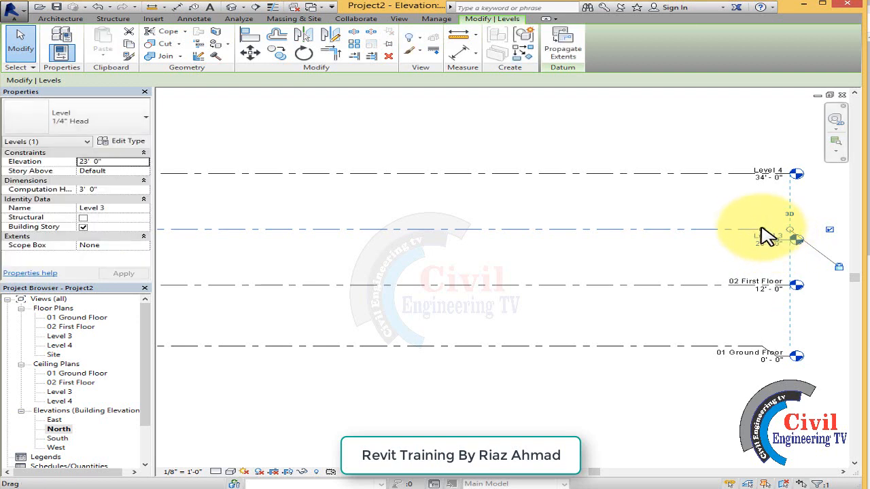
left_click(764, 239)
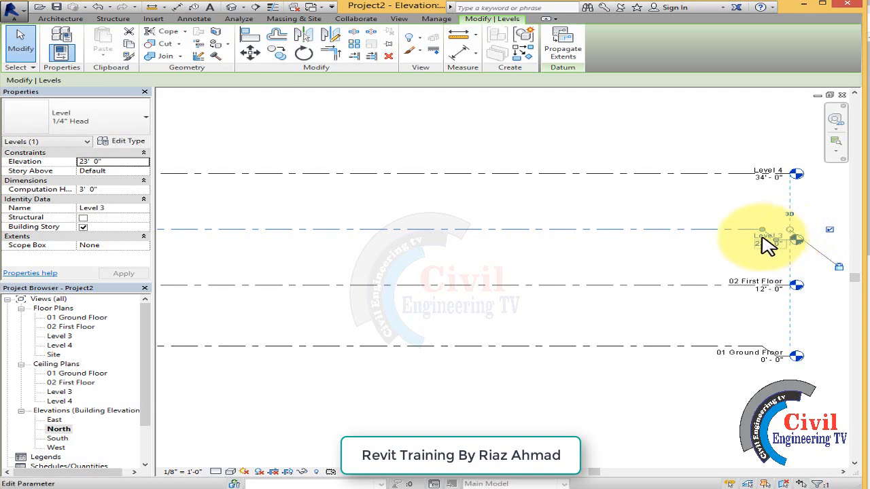
left_click(788, 250)
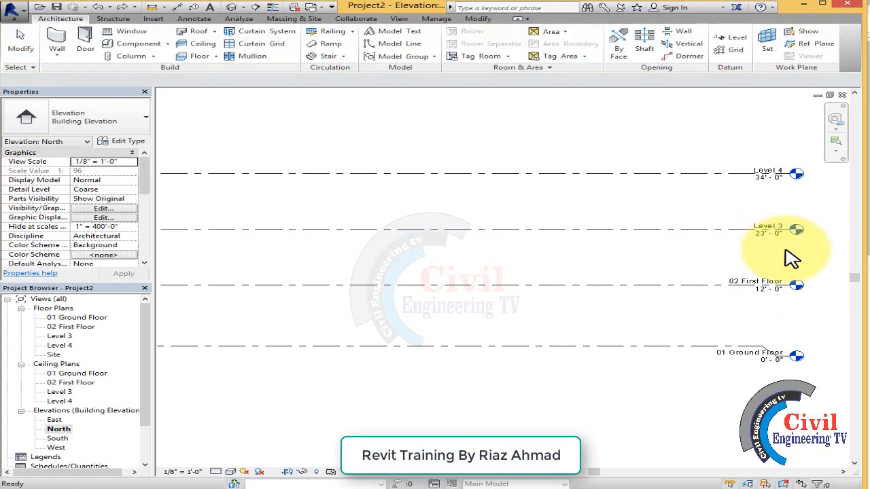
Step: Rename Level 3 as "Mumty" together with its corresponding views
left_click(775, 229)
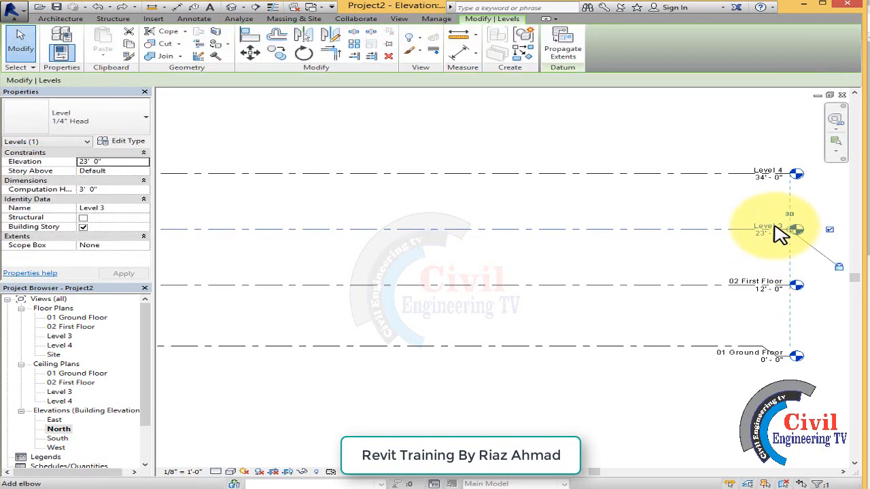
left_click(765, 225)
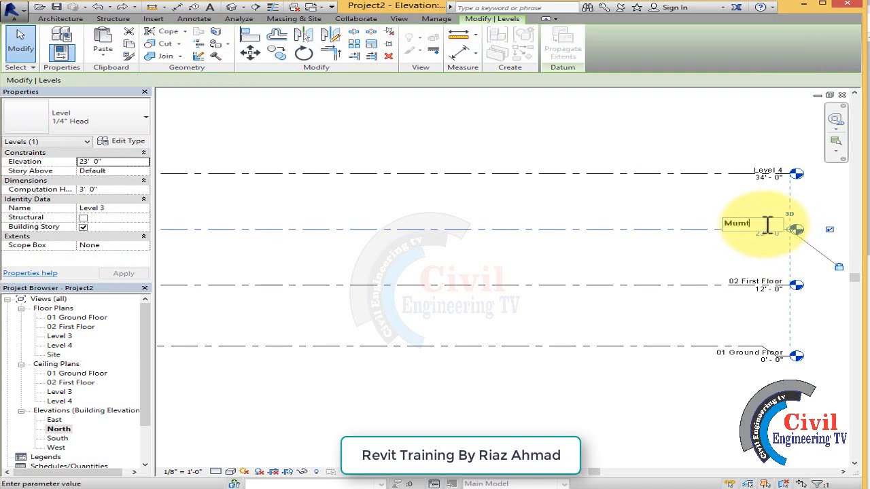
type("Mumty")
key("Return")
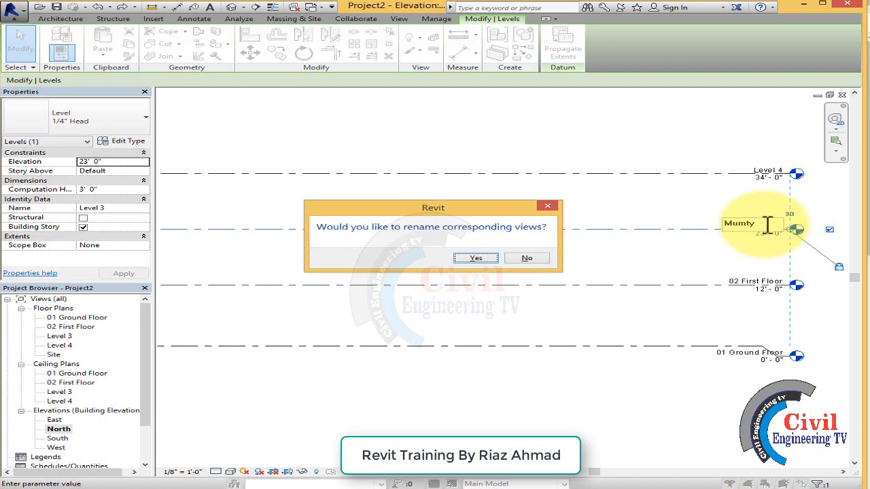
left_click(476, 259)
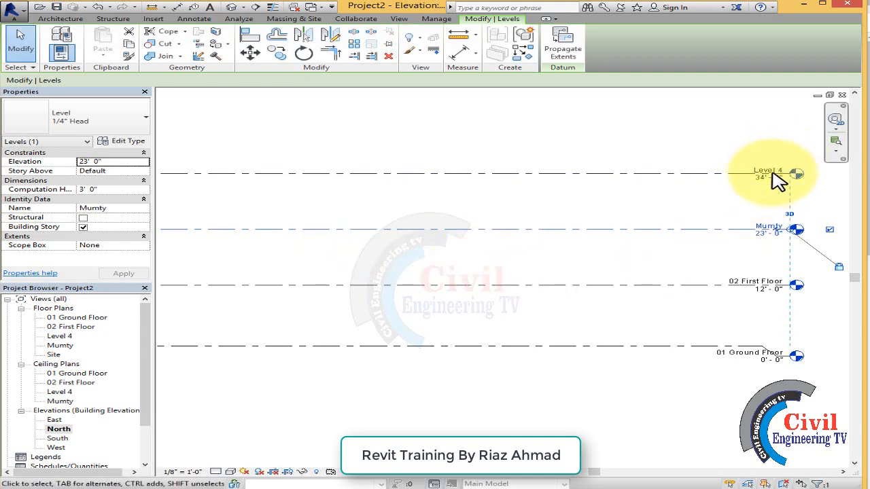
Step: Delete Level 4 from the elevation and accept the removal of its corresponding views
left_click(745, 174)
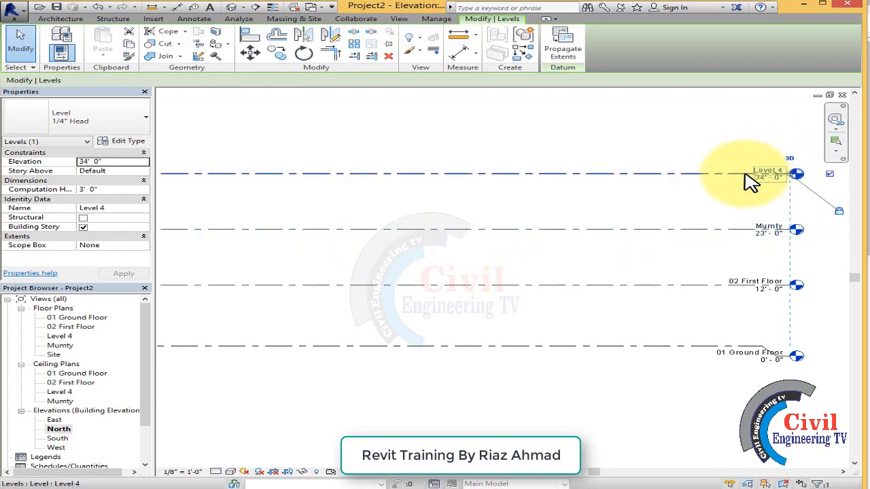
key("Delete")
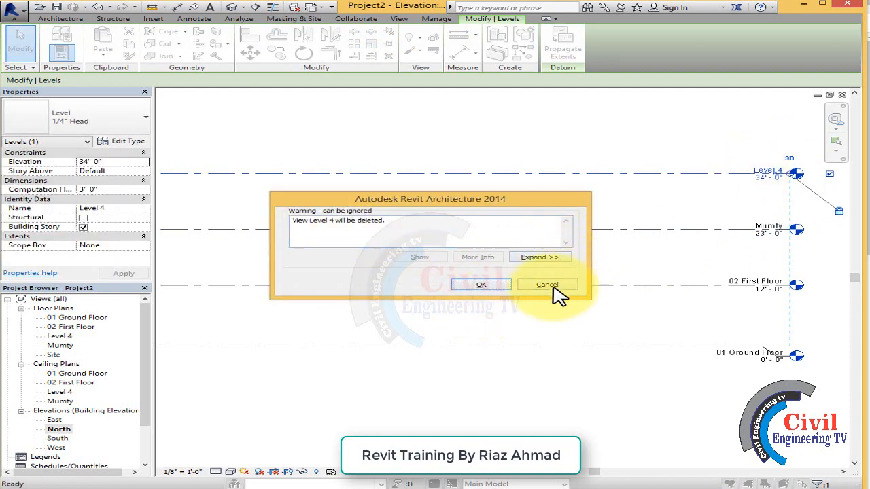
left_click(481, 285)
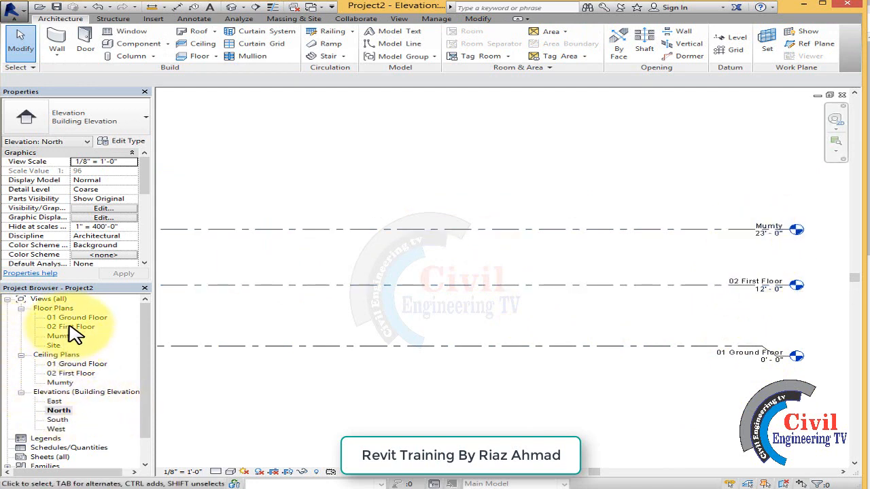
Step: Release the 02 First Floor level's headless end from its alignment with the other levels and shorten it inward on its own
left_click_drag(146, 317, 150, 349)
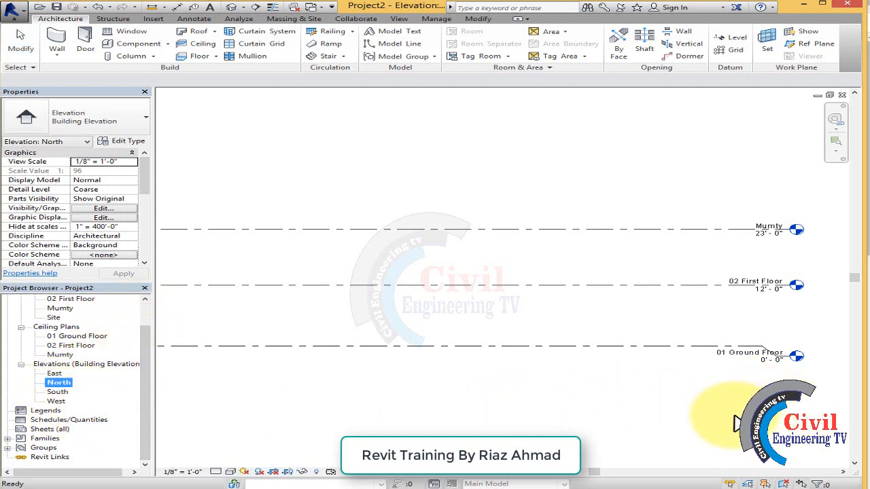
left_click(792, 364)
scroll(809, 392, "down", 3)
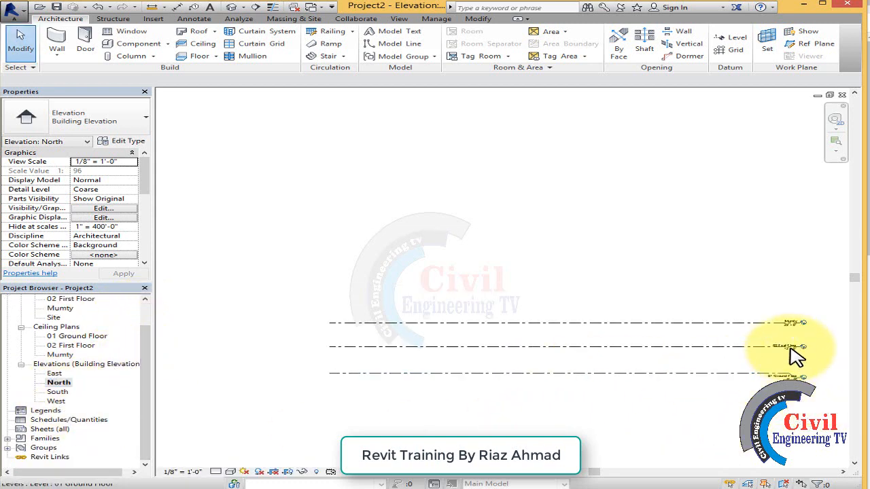
left_click(349, 348)
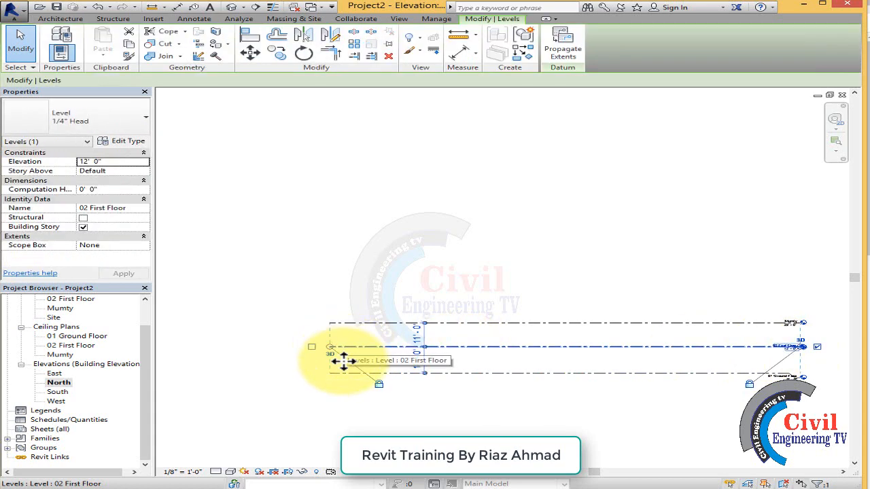
scroll(383, 388, "up", 2)
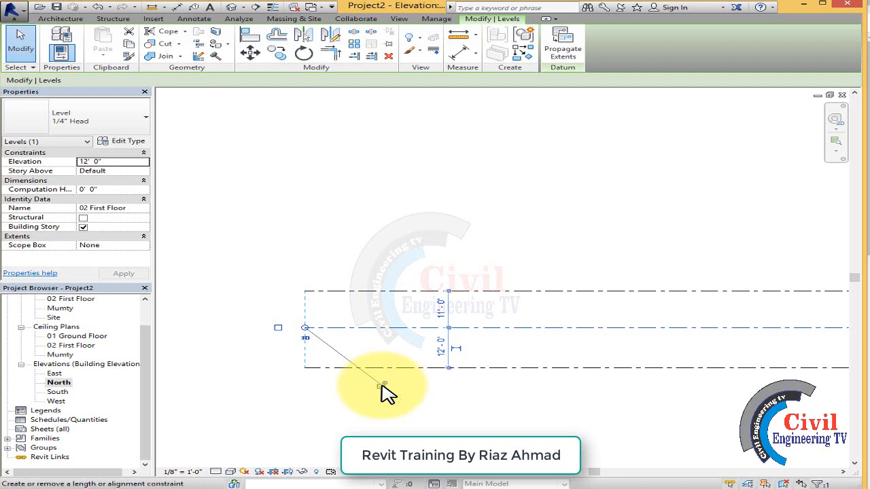
left_click_drag(305, 329, 476, 334)
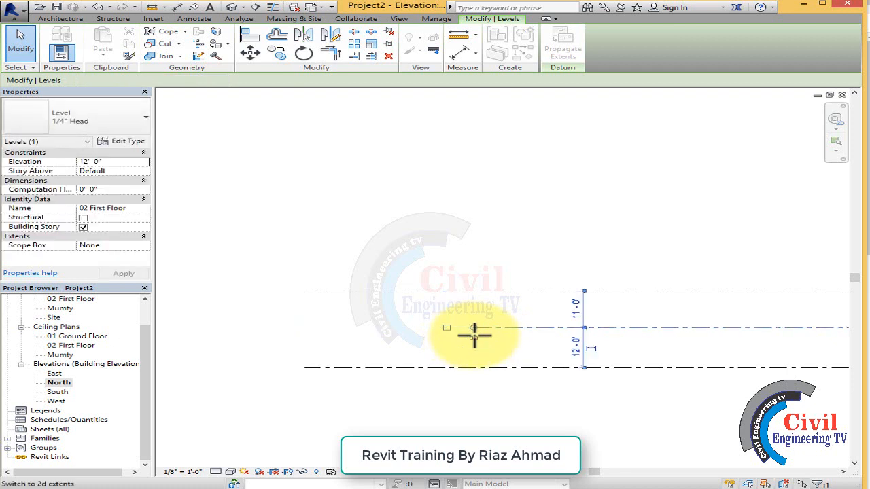
Step: Try the 02 First Floor level at 15' and 5' above the ground floor and restore it to 12'
left_click(576, 349)
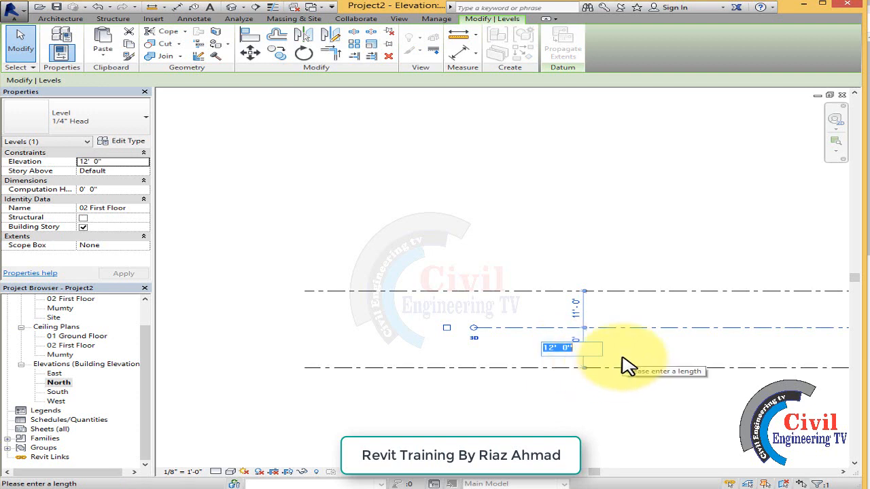
type("15")
key("Return")
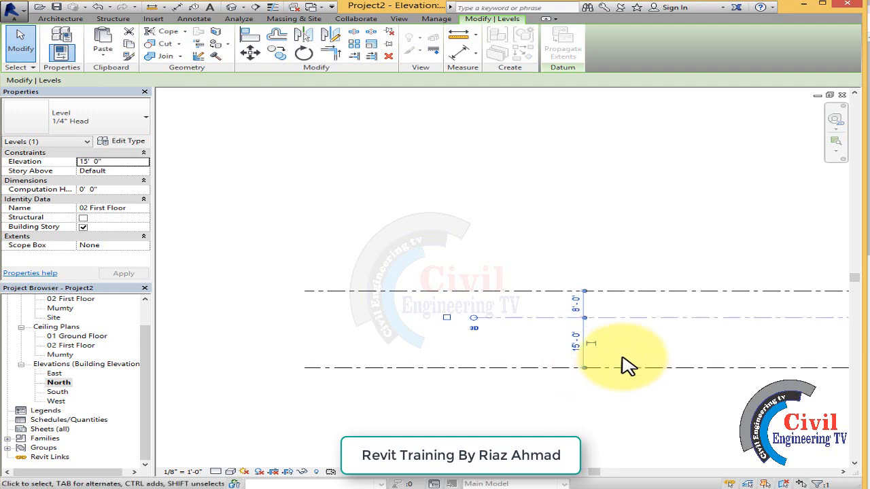
left_click(577, 347)
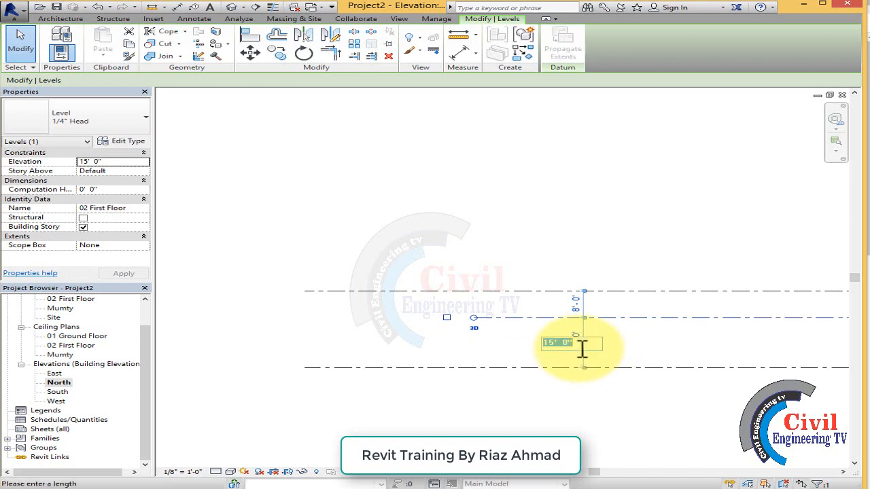
key("Return")
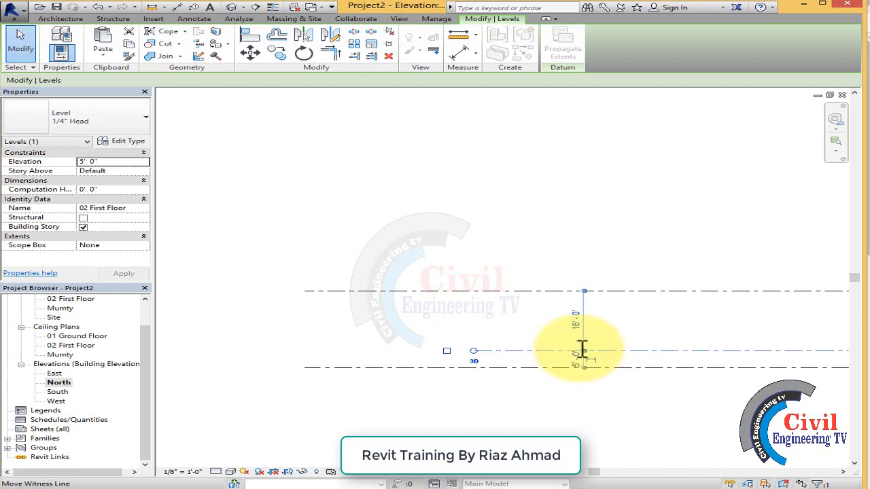
left_click(578, 363)
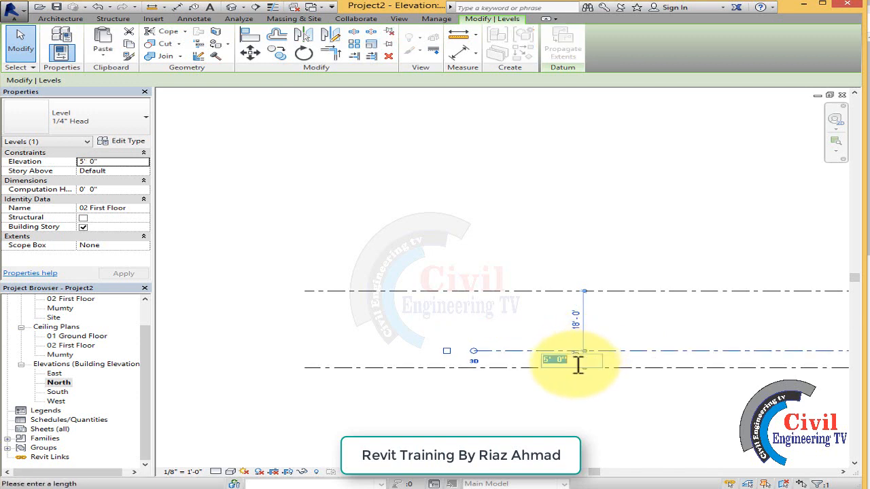
key("Return")
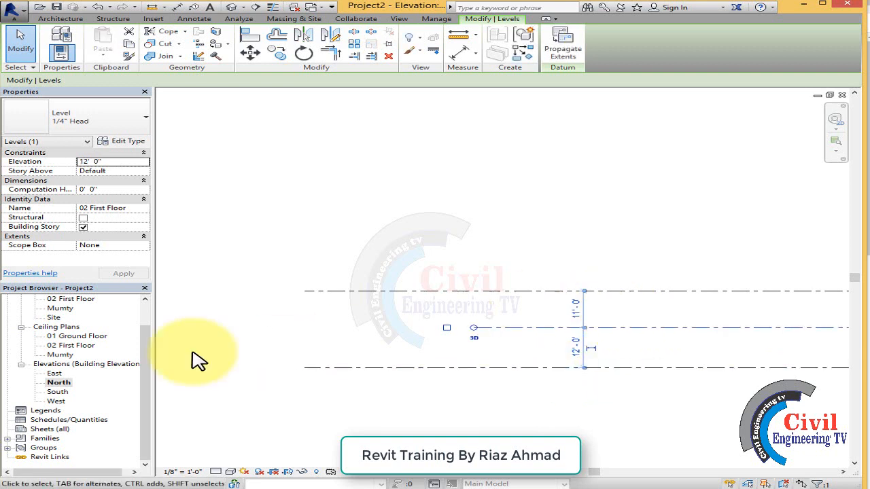
Step: Show a level head on the shortened end of the 02 First Floor level and deselect the level
scroll(184, 357, "down", 3)
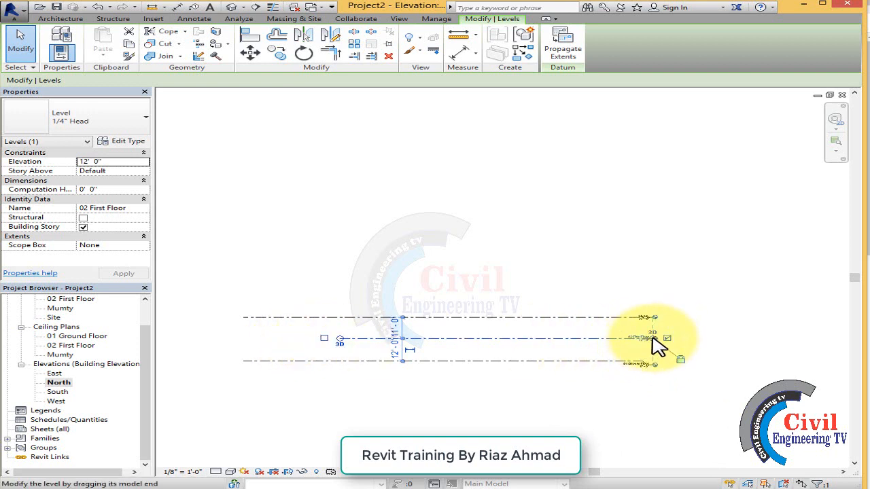
left_click(325, 338)
scroll(350, 336, "up", 5)
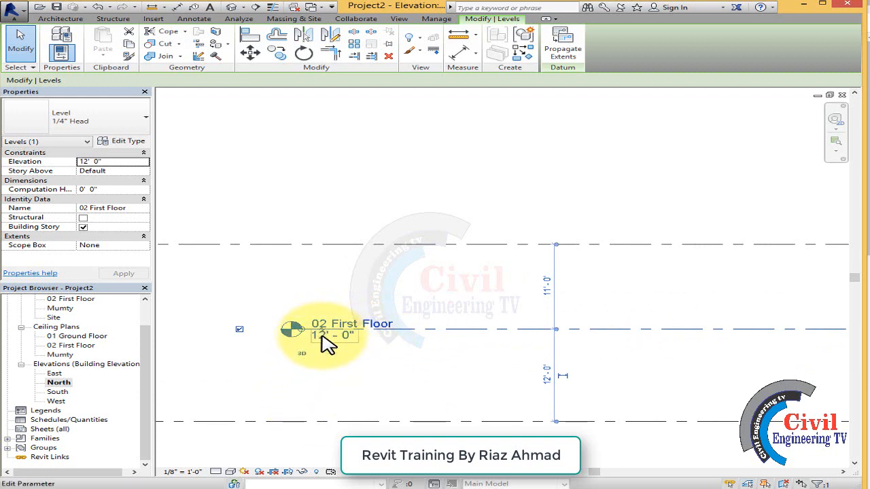
scroll(666, 315, "down", 2)
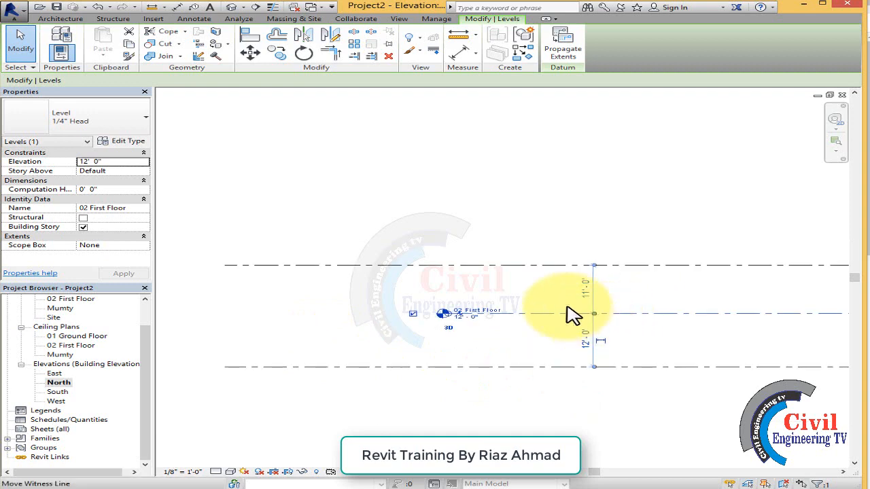
left_click(505, 250)
scroll(313, 374, "down", 1)
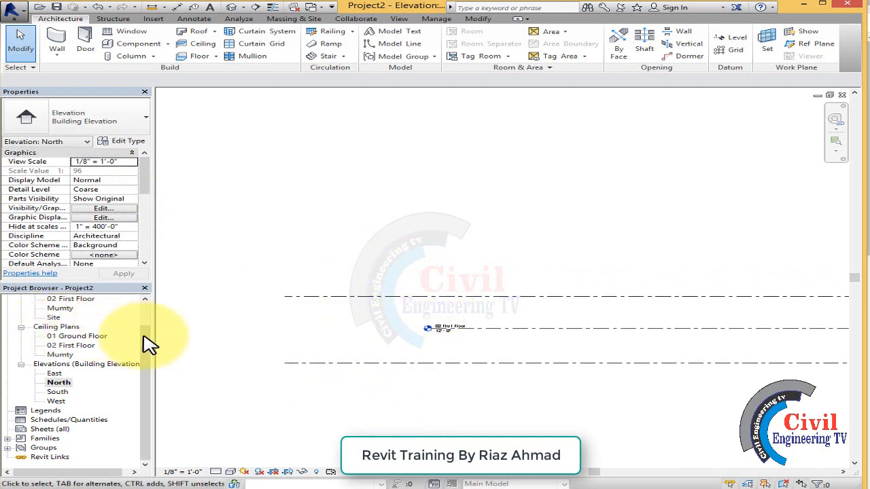
Step: Open the 01 Ground Floor plan and start an architectural wall
left_click_drag(146, 348, 146, 310)
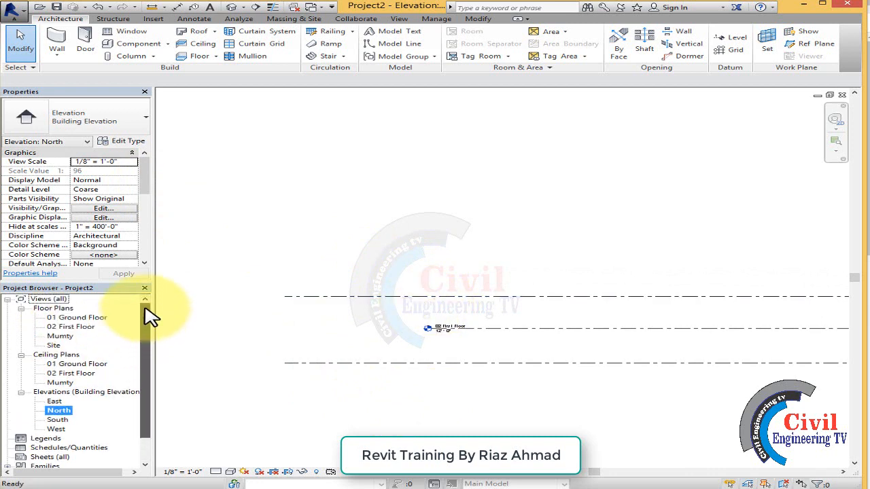
double_click(59, 319)
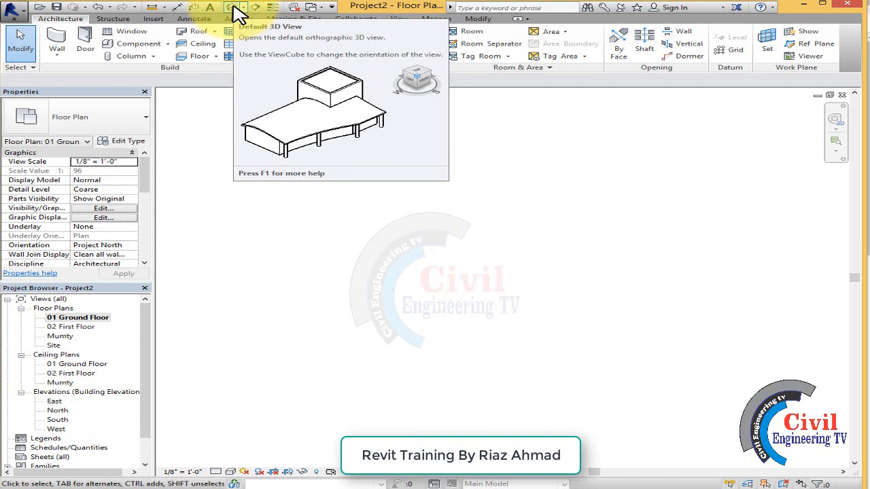
left_click(57, 57)
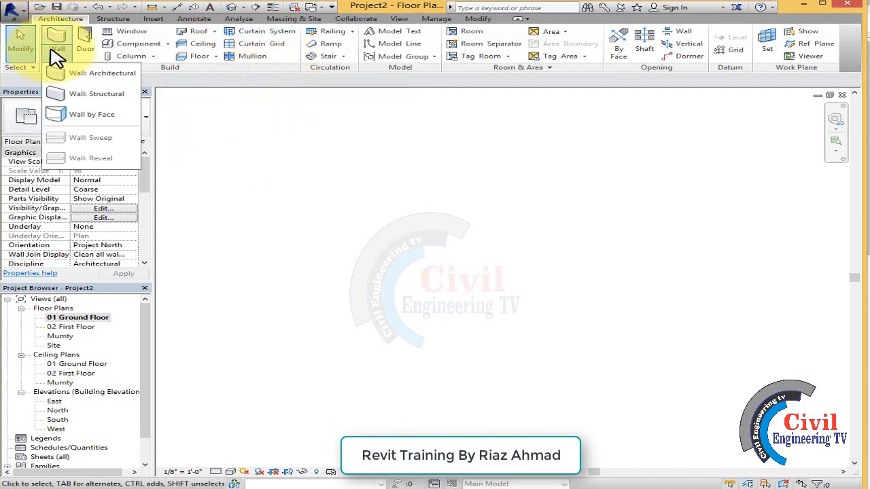
left_click(97, 73)
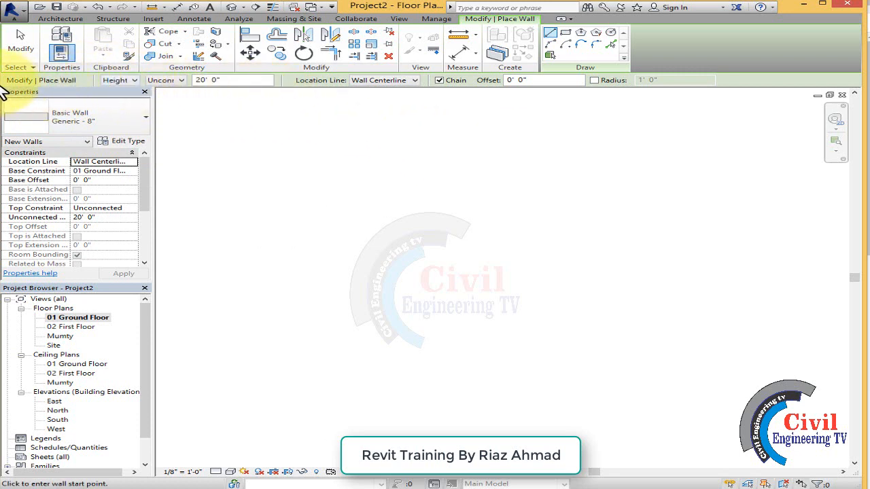
Step: Define the new wall by Height and constrain its top to the 02 First Floor level
left_click(134, 81)
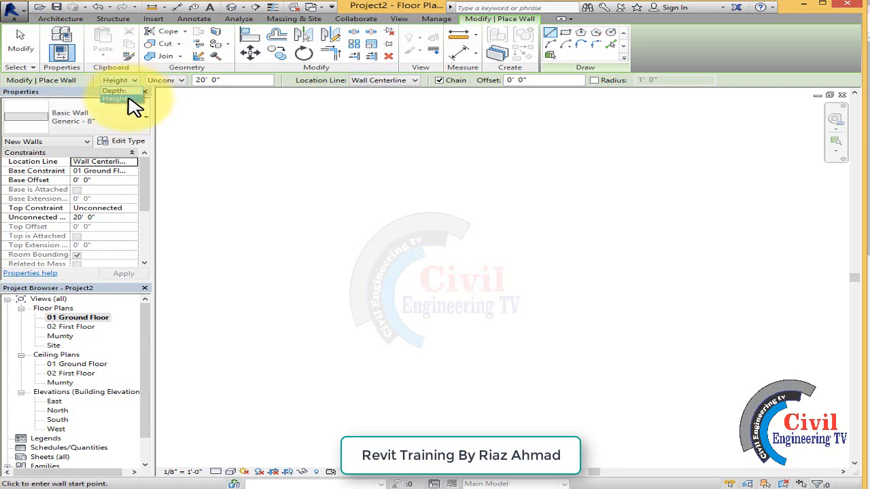
left_click(129, 98)
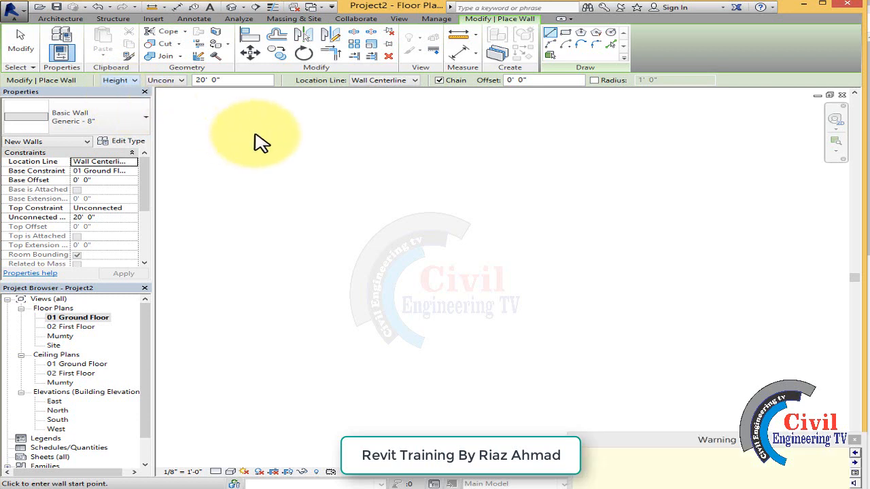
left_click(854, 440)
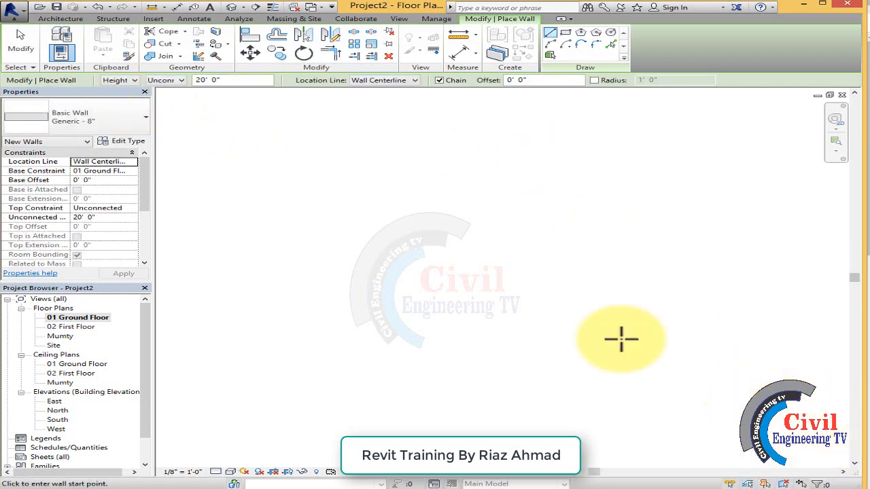
left_click(165, 81)
left_click(183, 92)
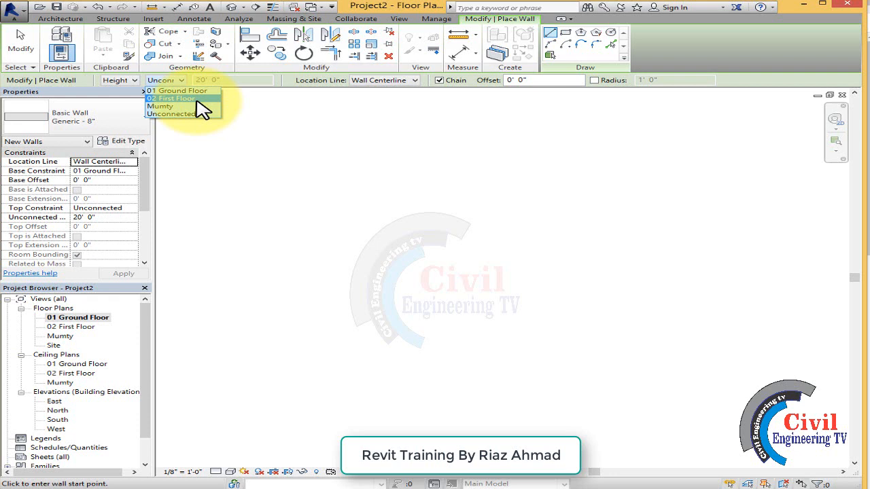
left_click(180, 99)
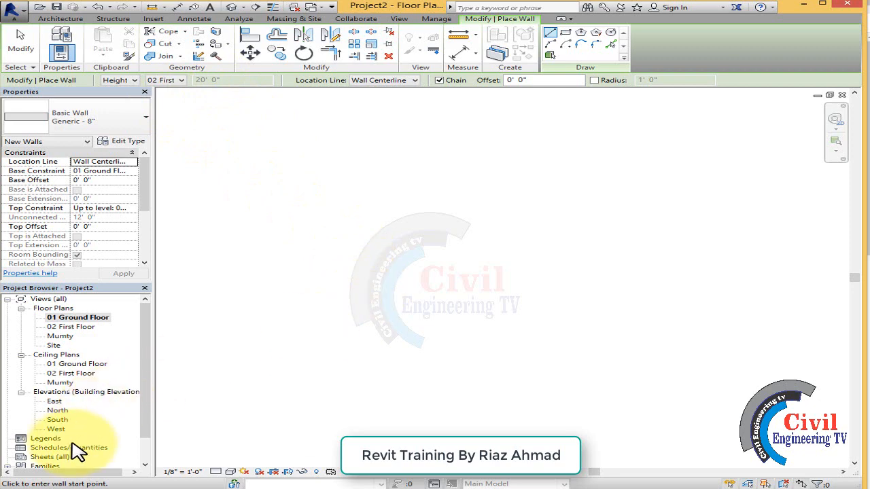
Step: Check the levels in the North elevation and which wall commands are available in that view
left_click(58, 411)
double_click(60, 411)
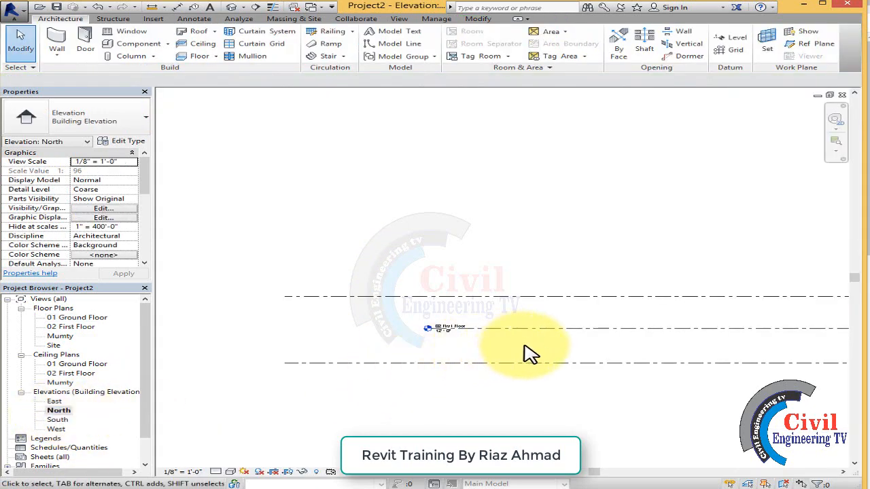
scroll(771, 349, "up", 3)
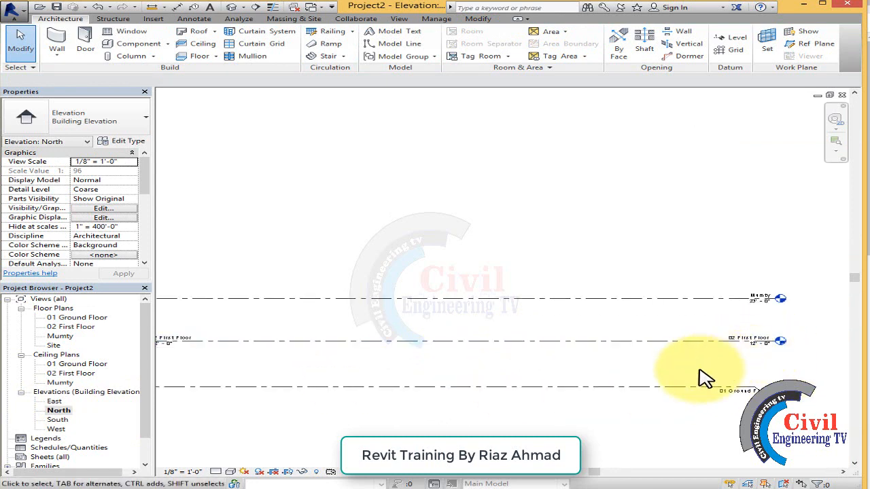
left_click(59, 54)
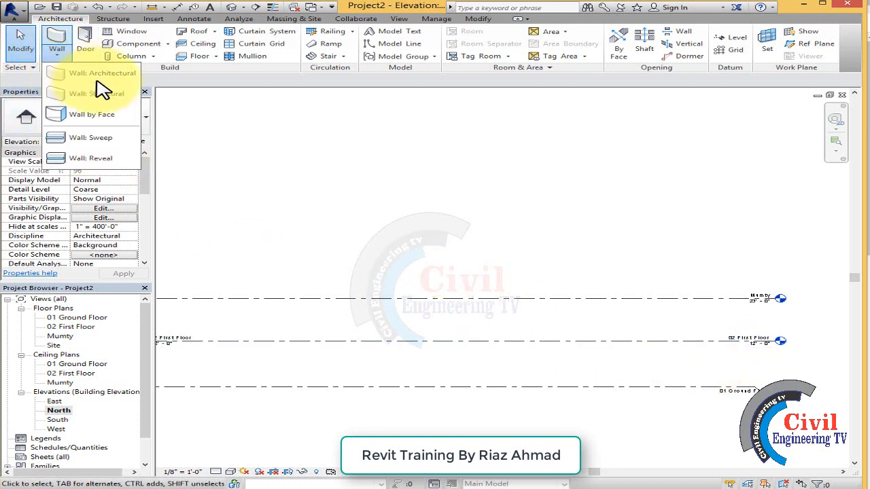
left_click(339, 161)
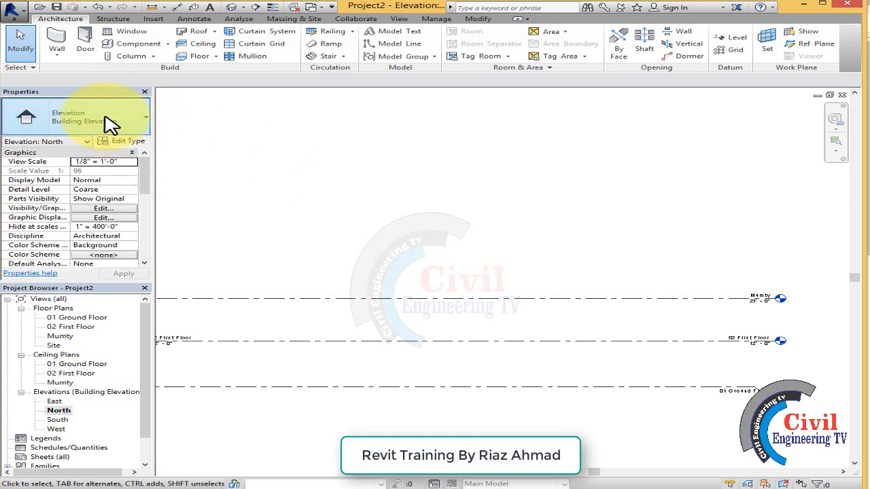
left_click(109, 121)
Step: Return to the 01 Ground Floor plan and restart the architectural Wall command
double_click(84, 319)
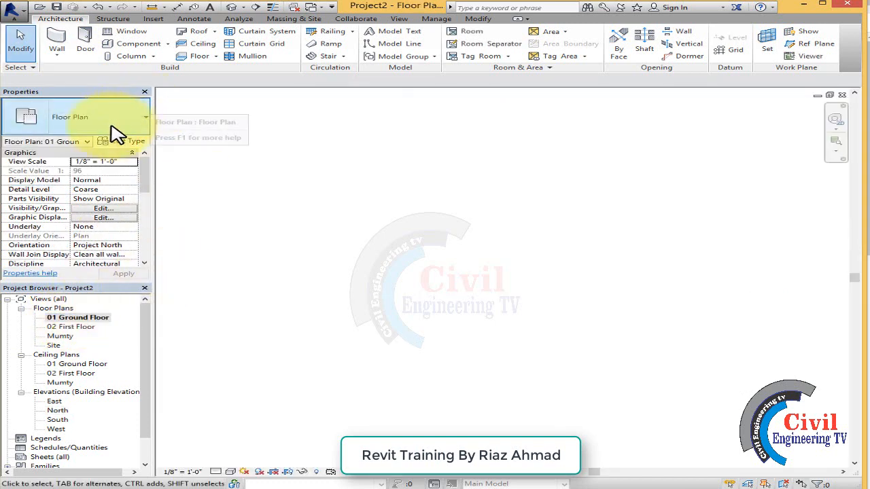
left_click(59, 43)
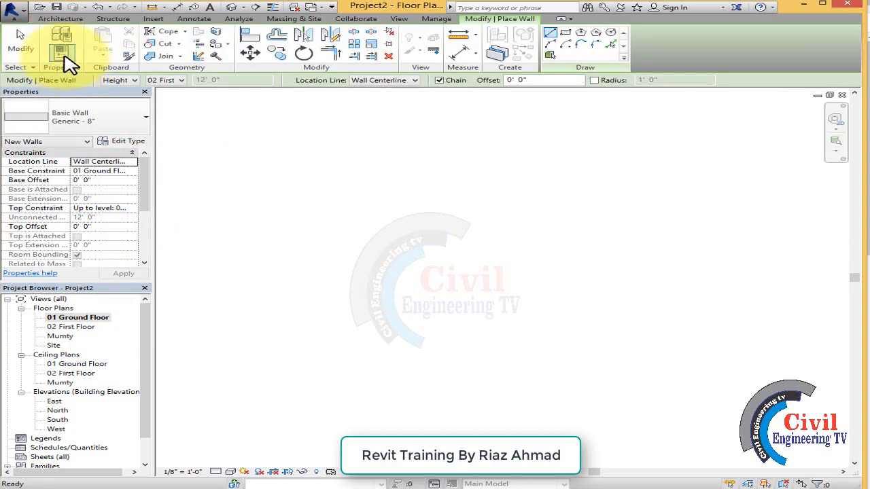
key("Escape")
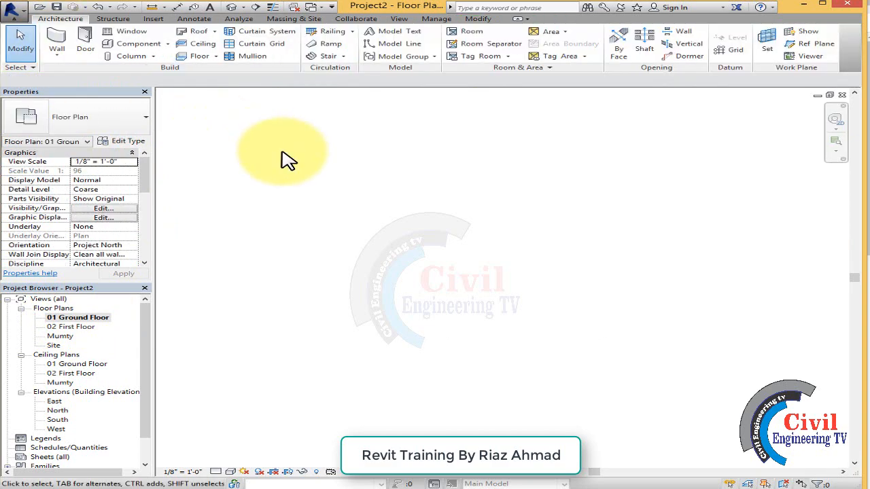
key("w")
key("a")
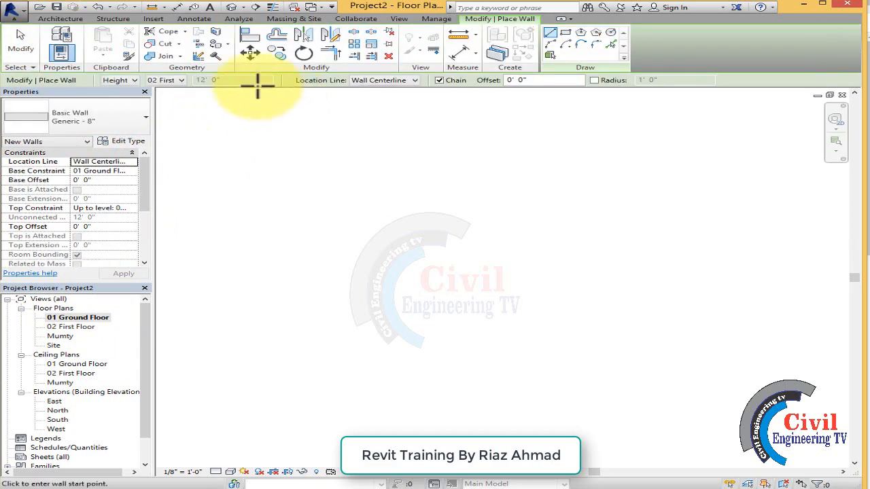
Step: Make the new wall's top Unconnected and set its height to 20' 0"
left_click(167, 81)
left_click(178, 114)
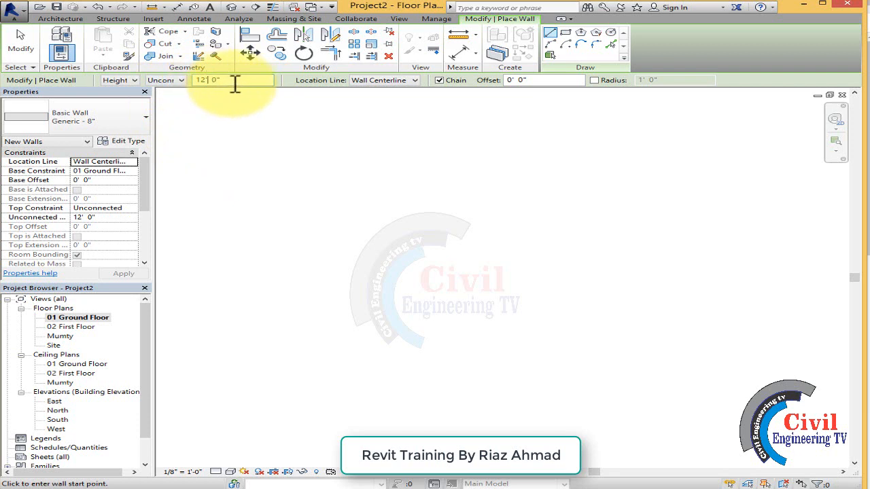
left_click_drag(224, 80, 195, 80)
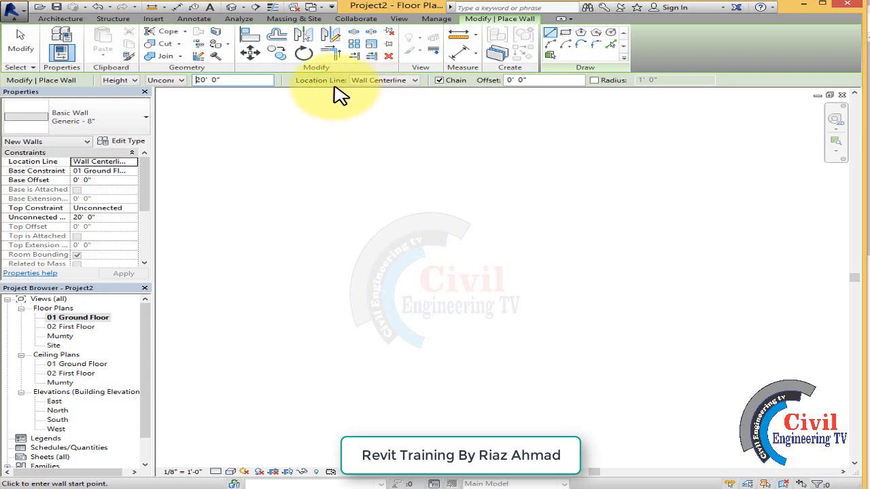
Step: Review the Location Line choices and the Offset setting for the new wall without changing them
left_click(402, 81)
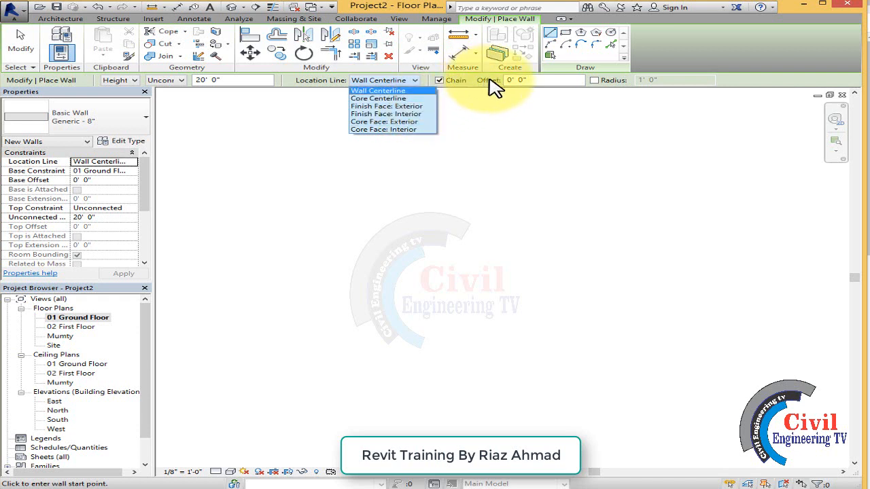
left_click(538, 81)
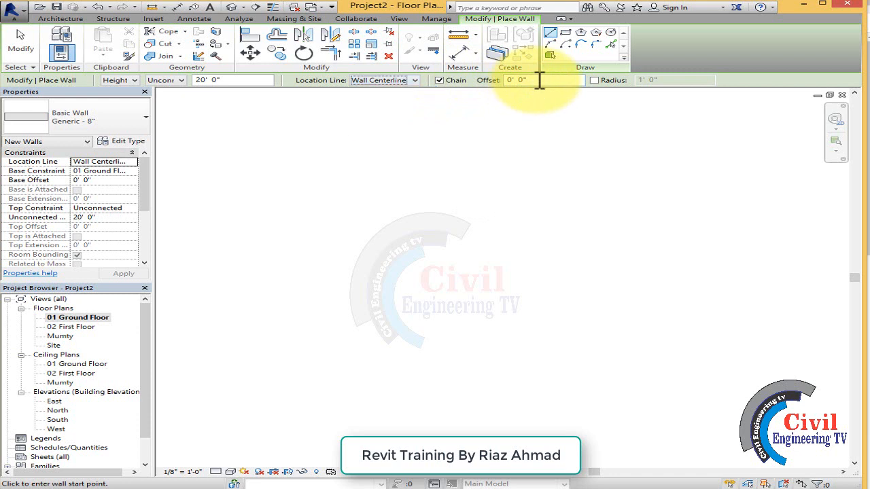
left_click_drag(538, 80, 507, 81)
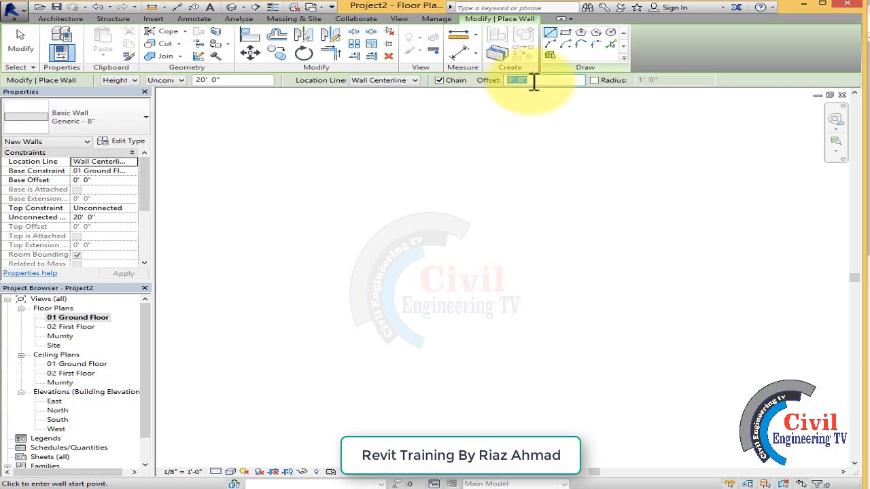
left_click_drag(528, 78, 511, 80)
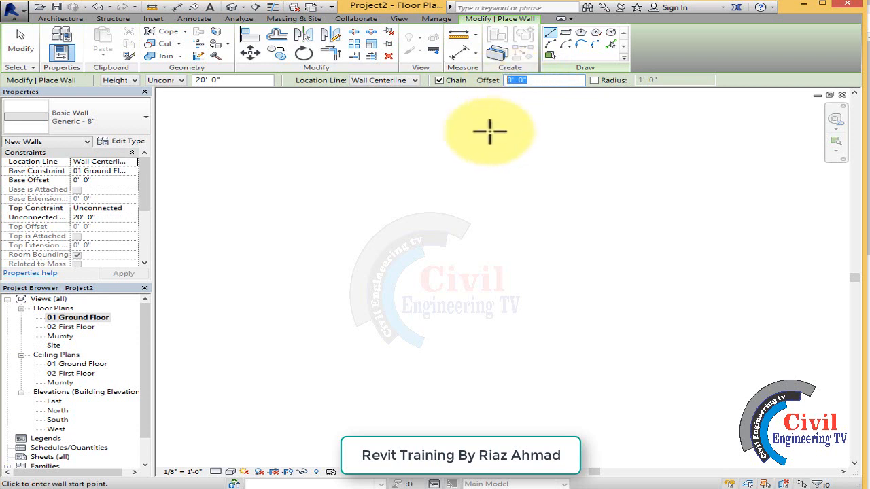
Step: Constrain the wall's top to 02 First Floor and draw a slanted wall about 23' long in the plan
left_click(172, 80)
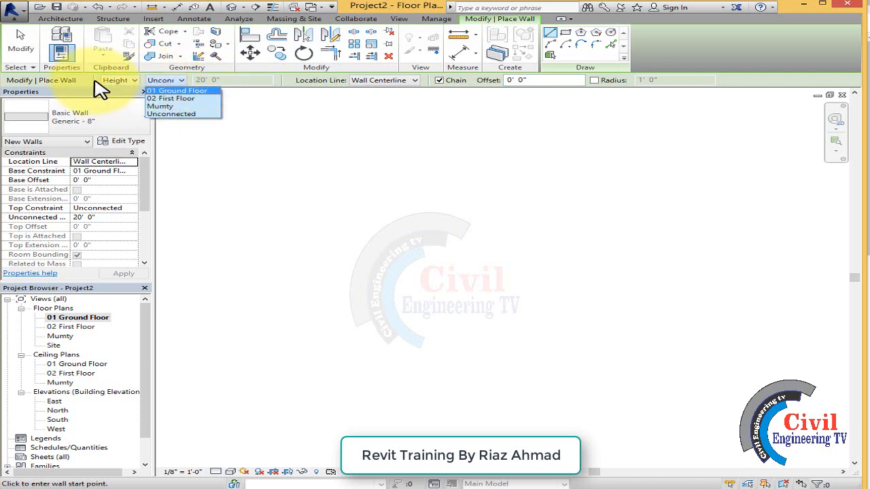
left_click(198, 100)
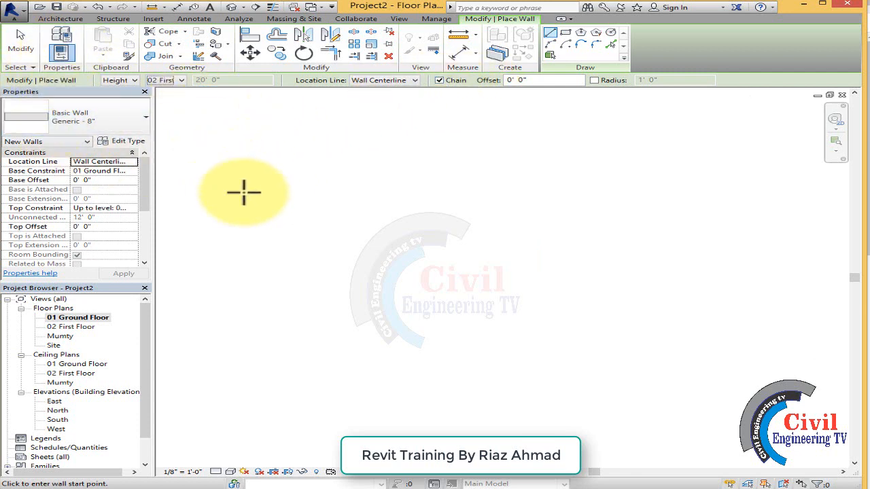
left_click(428, 249)
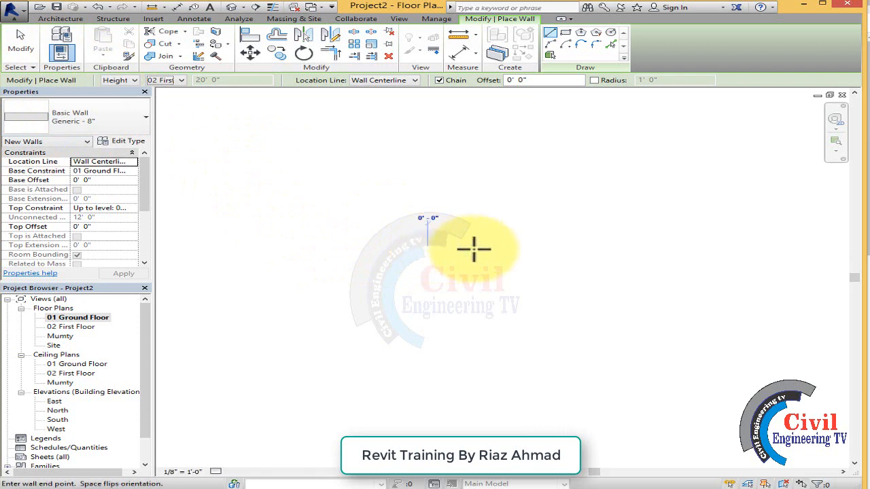
left_click(590, 249)
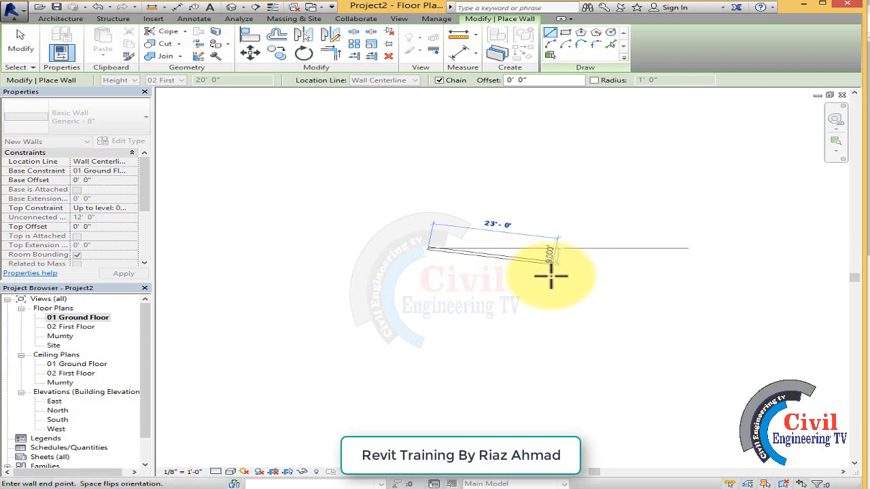
left_click(554, 225)
key("Escape")
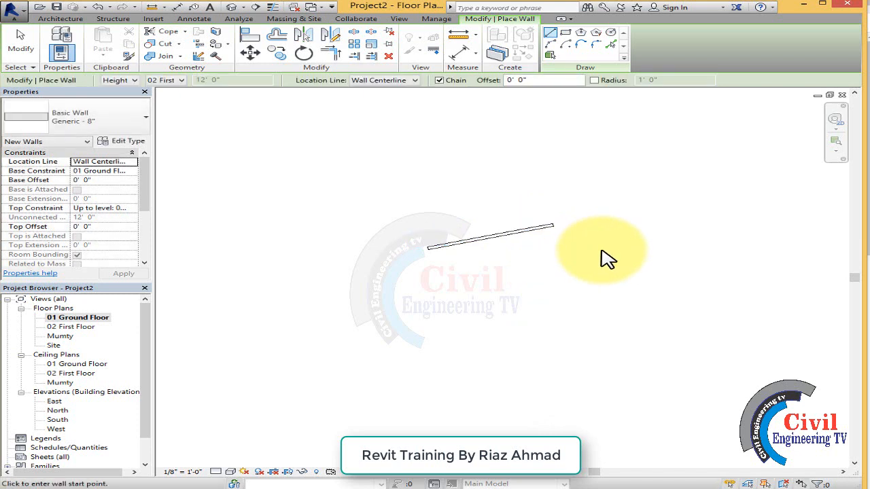
Step: Draw a second slanted wall from the first wall's upper end and undo both trial walls
left_click(552, 225)
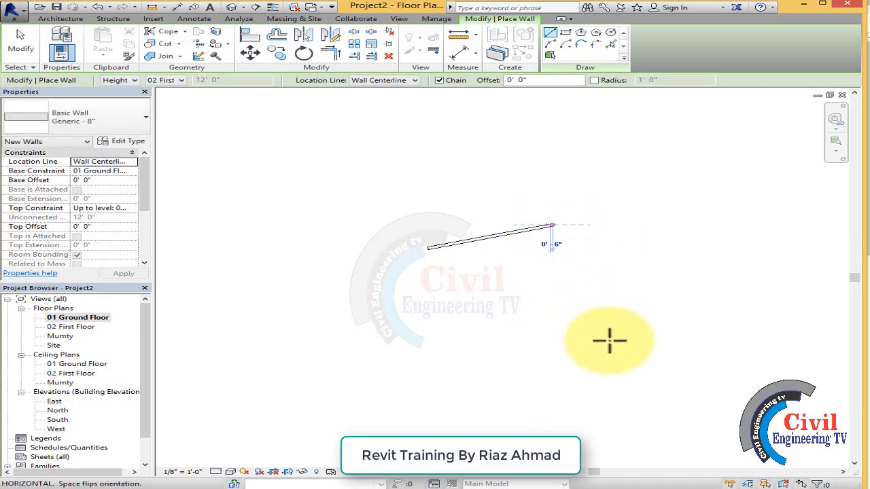
left_click(605, 331)
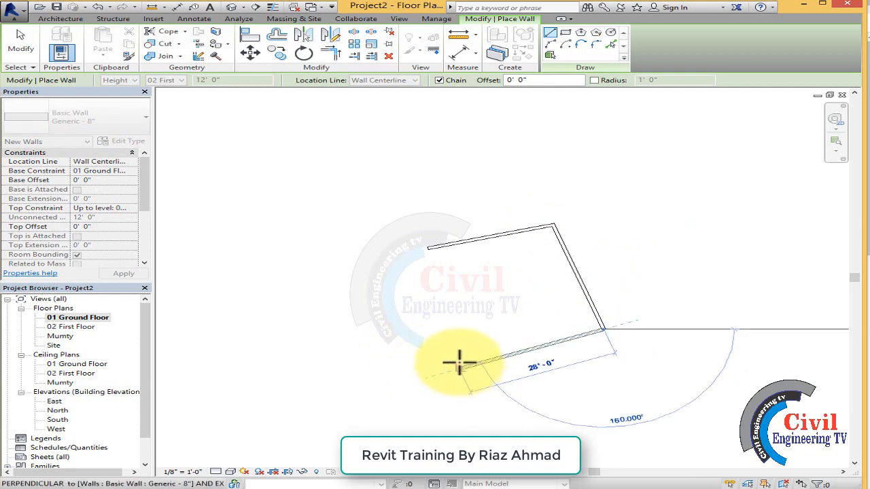
key("Escape")
key("ctrl+z")
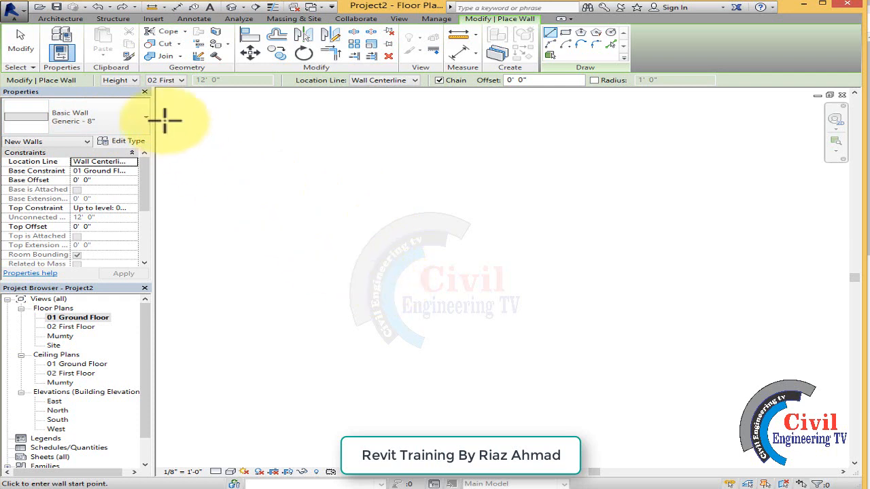
Step: Draw a horizontal wall about 54' 6" long across the middle of the ground floor plan
left_click(315, 280)
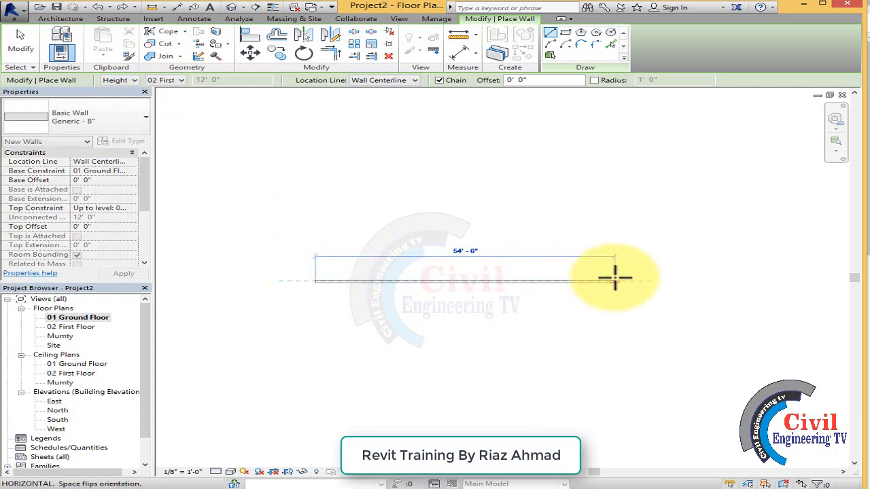
left_click(616, 279)
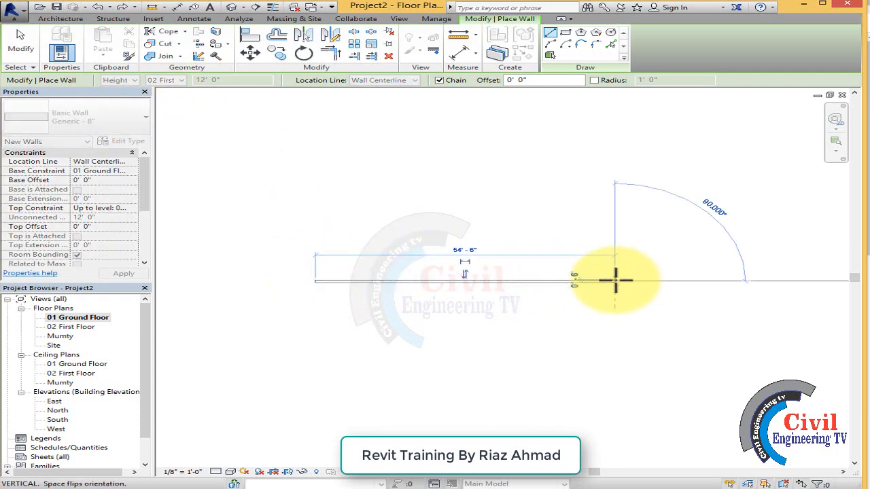
key("Escape")
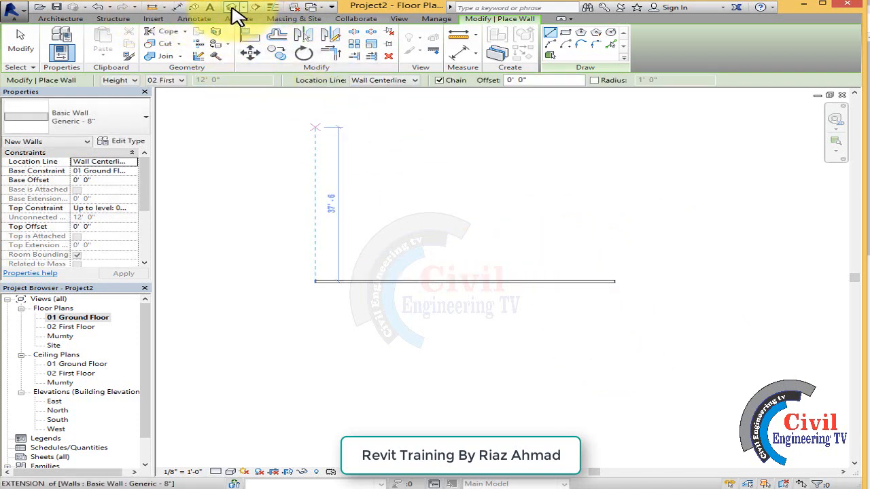
Step: Open the default 3D view and examine the wall's height and its properties
left_click(232, 8)
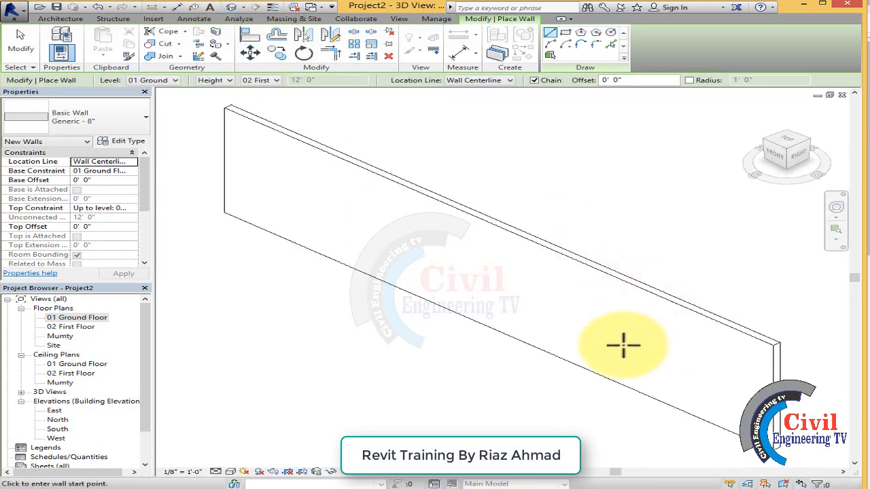
scroll(599, 343, "down", 1)
scroll(719, 384, "up", 2)
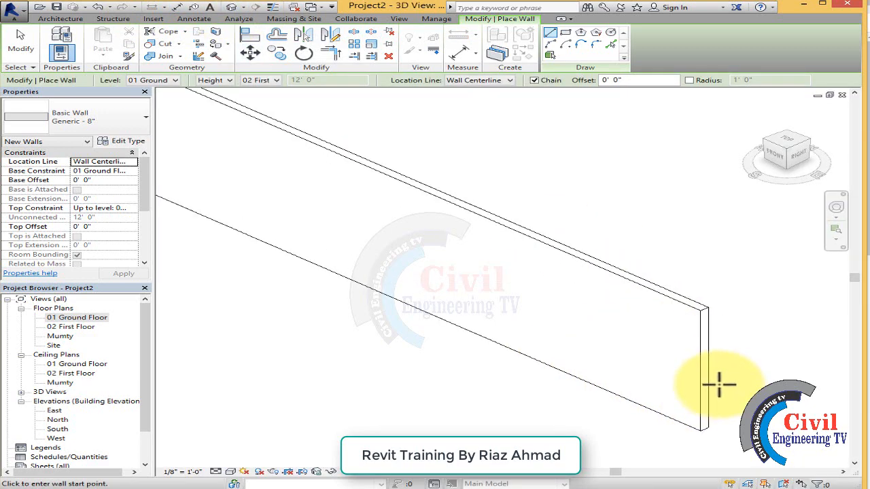
scroll(714, 314, "down", 1)
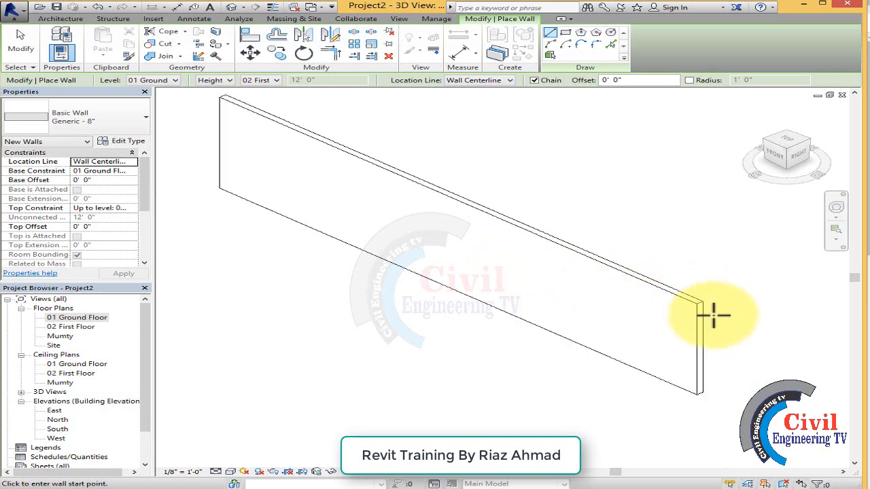
scroll(712, 381, "up", 1)
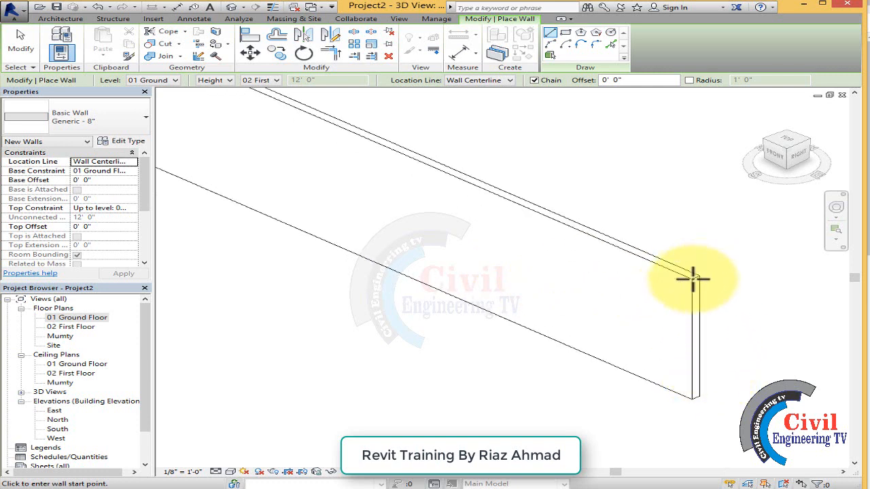
key("Escape")
scroll(494, 179, "down", 1)
left_click(494, 179)
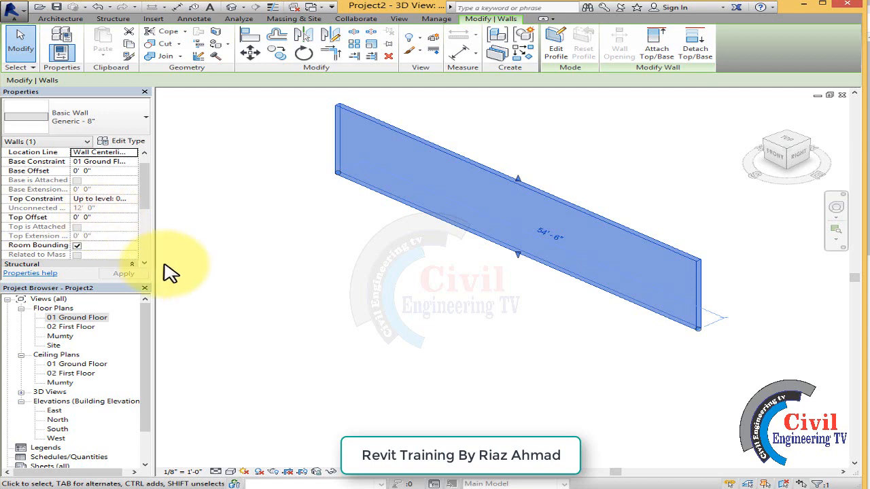
key("Escape")
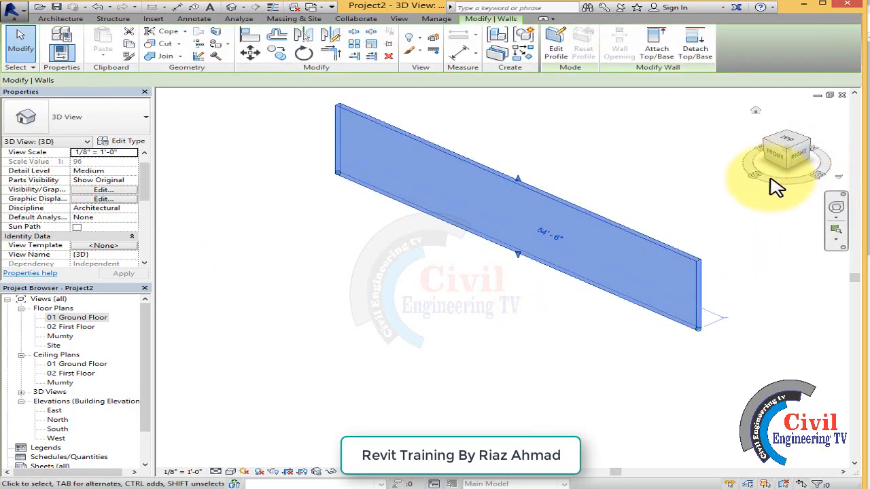
Step: Examine the wall in 3D from the front and from its right end
left_click_drag(806, 182, 203, 126)
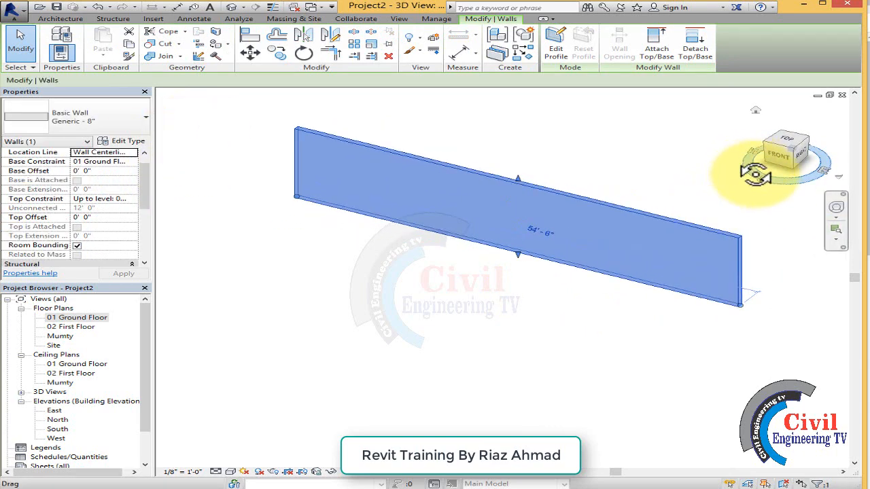
mouse_move(762, 181)
left_mouse_down()
mouse_move(802, 179)
mouse_move(767, 180)
left_mouse_up()
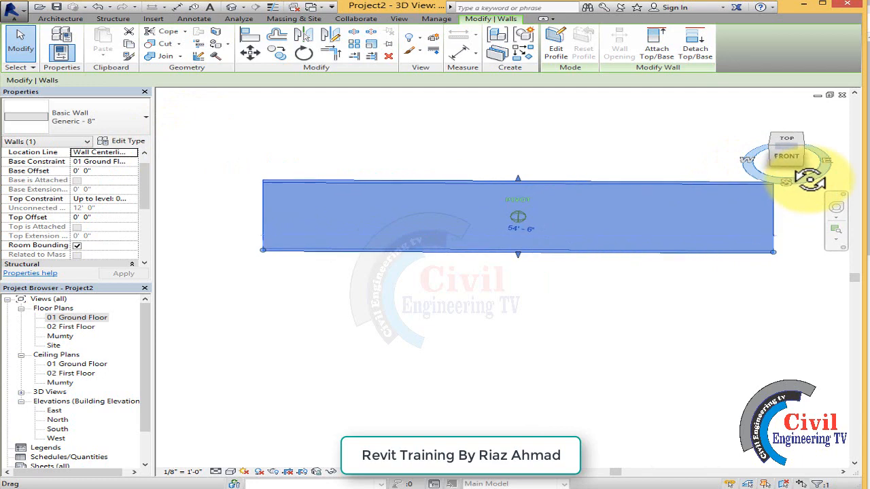
left_click(577, 325)
scroll(445, 299, "down", 3)
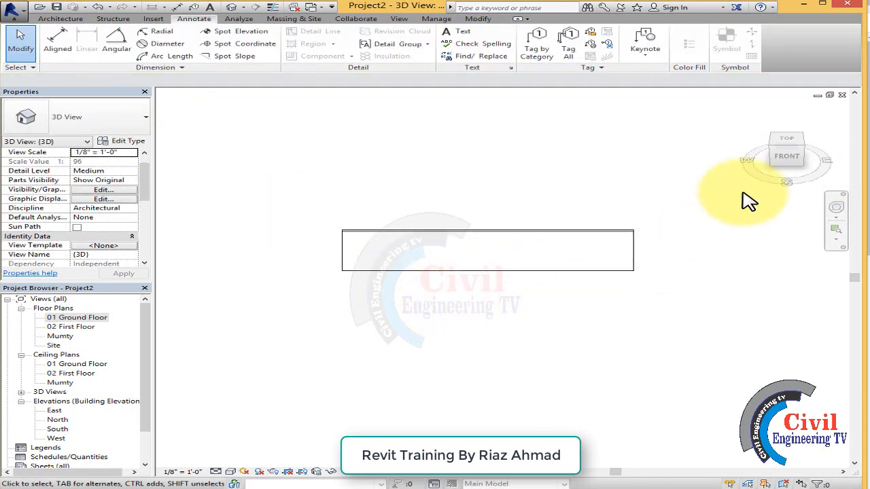
left_click_drag(807, 182, 651, 195)
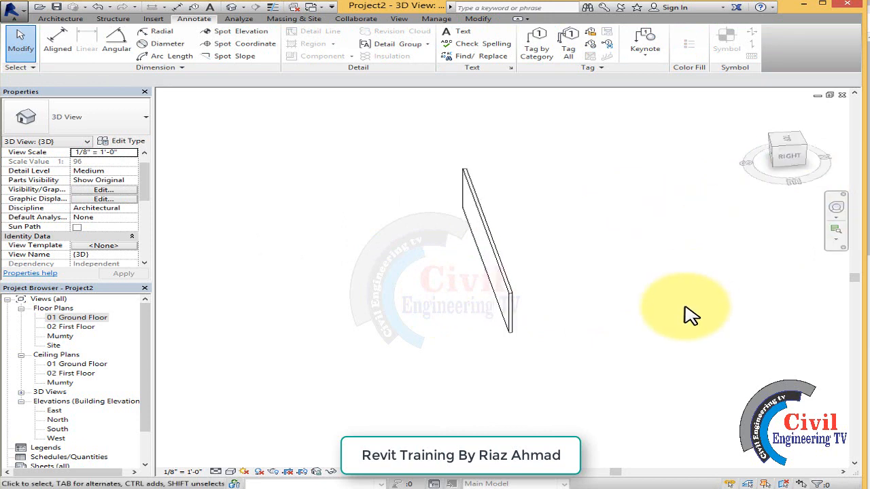
Step: Set the 3D view's visual style to Shaded and inspect the wall's end up close
left_click(232, 472)
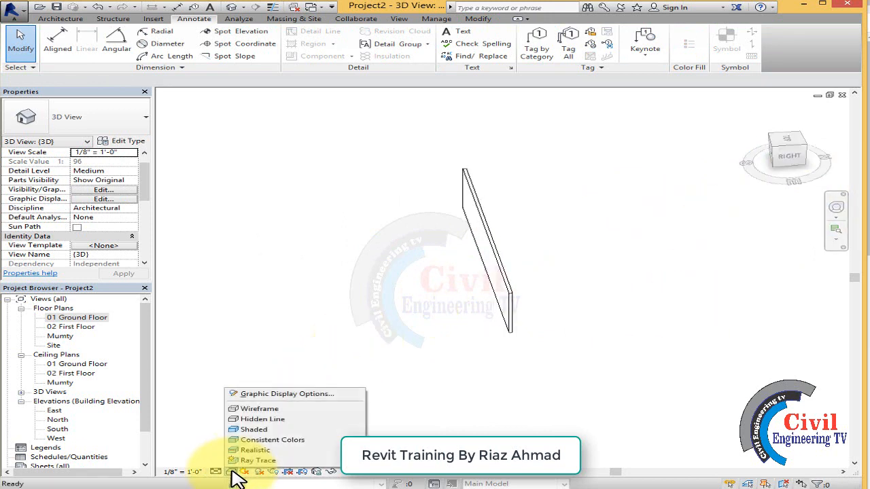
left_click(245, 430)
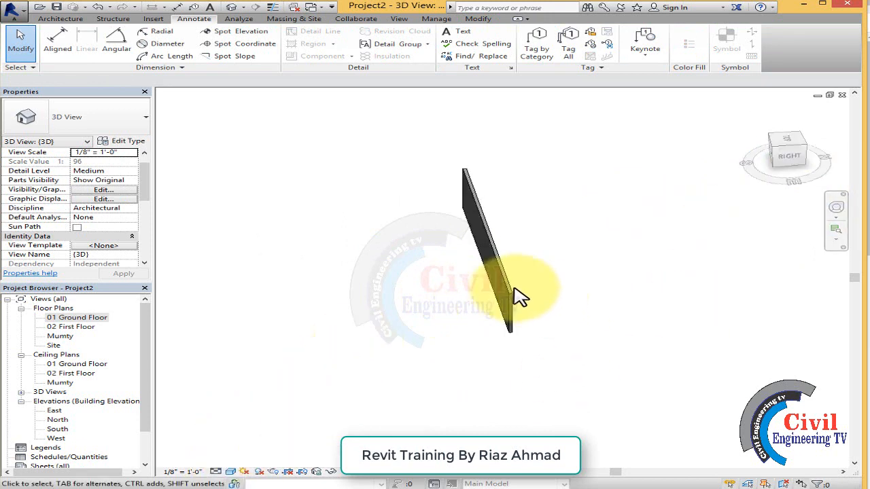
scroll(518, 295, "up", 2)
scroll(515, 291, "up", 2)
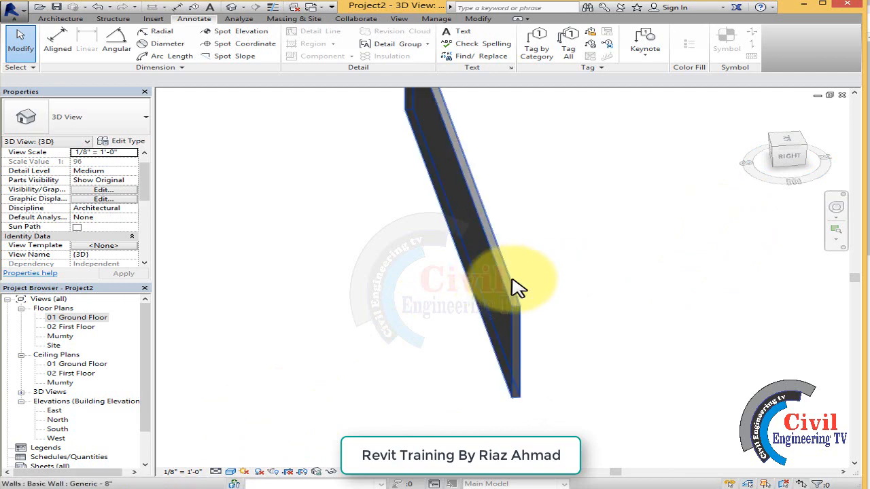
Step: Delete the wall and try to draw another architectural wall about 15' 6" long directly in the 3D view
left_click(509, 295)
key("Delete")
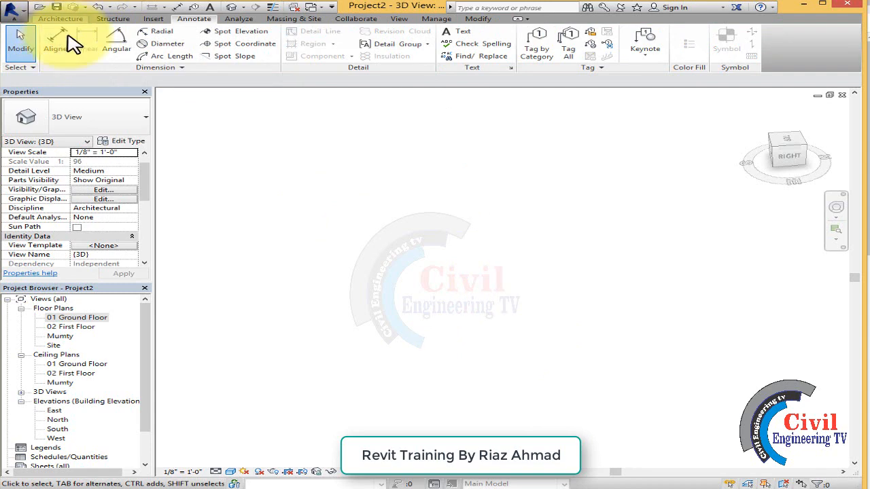
key("w")
key("a")
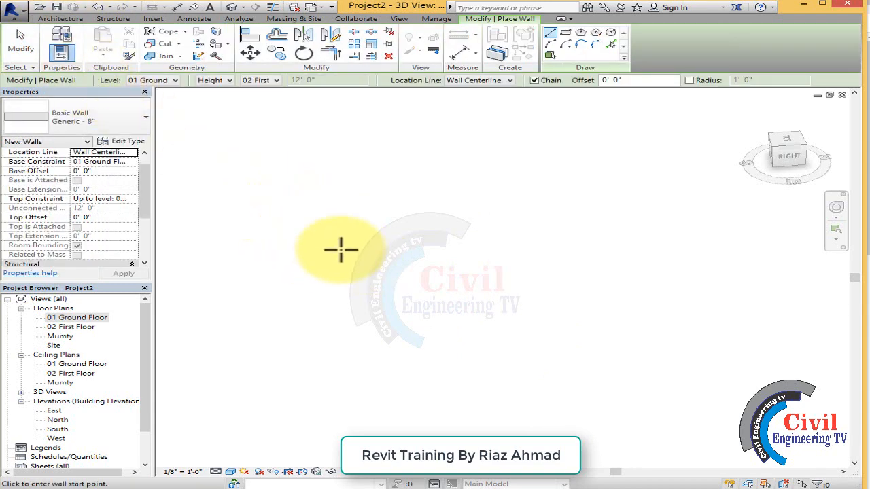
left_click(342, 244)
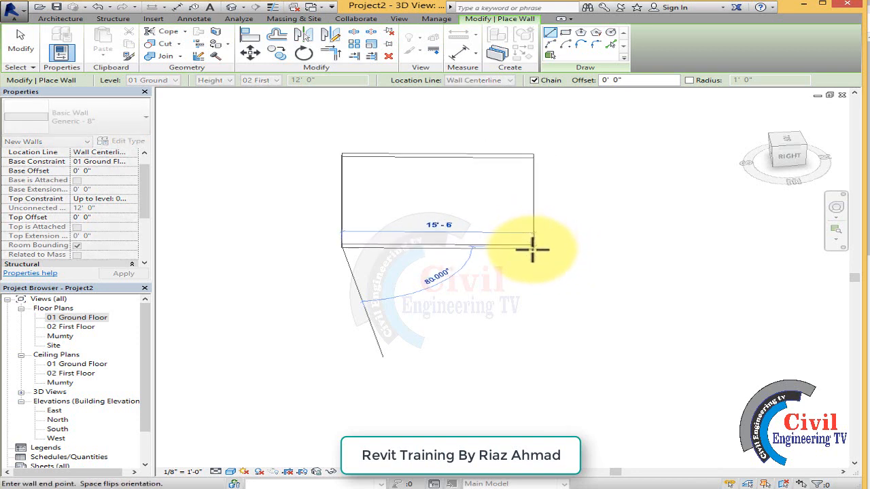
key("Escape")
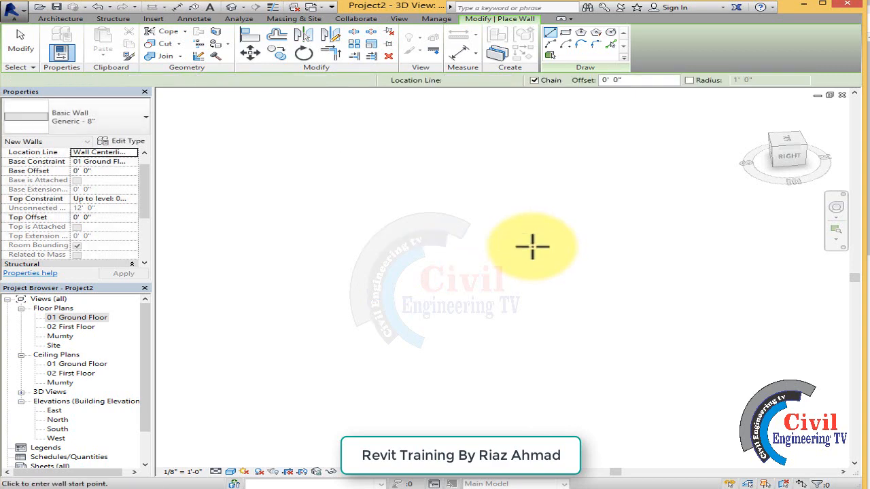
key("Escape")
left_click(193, 18)
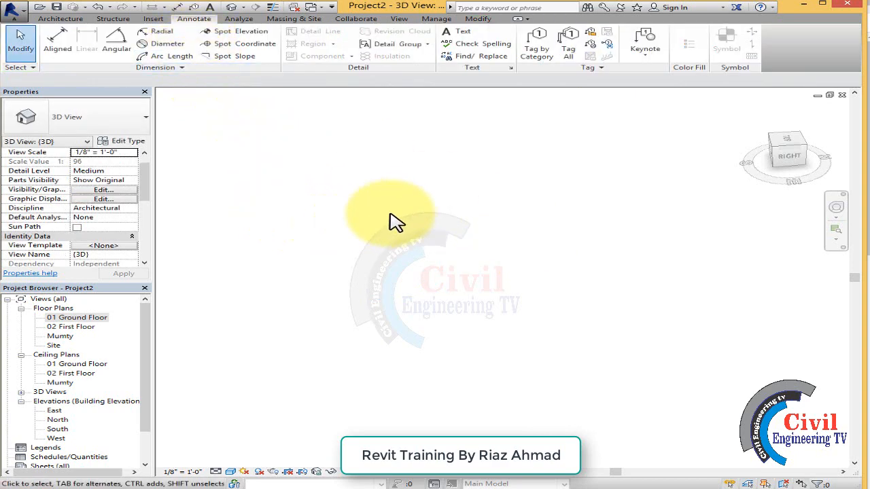
Step: Draw a closed rectangle of architectural walls about 33' 6" by 19' 0" on the 01 Ground Floor plan
double_click(83, 318)
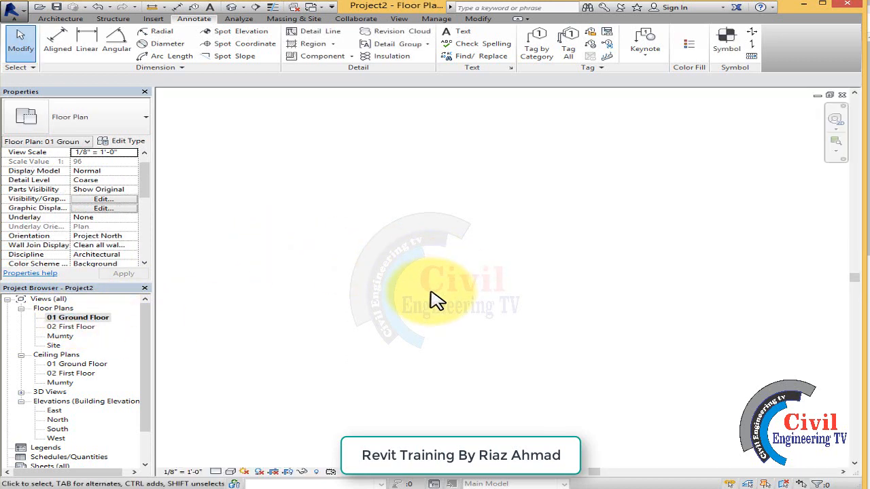
key("a")
left_click(384, 288)
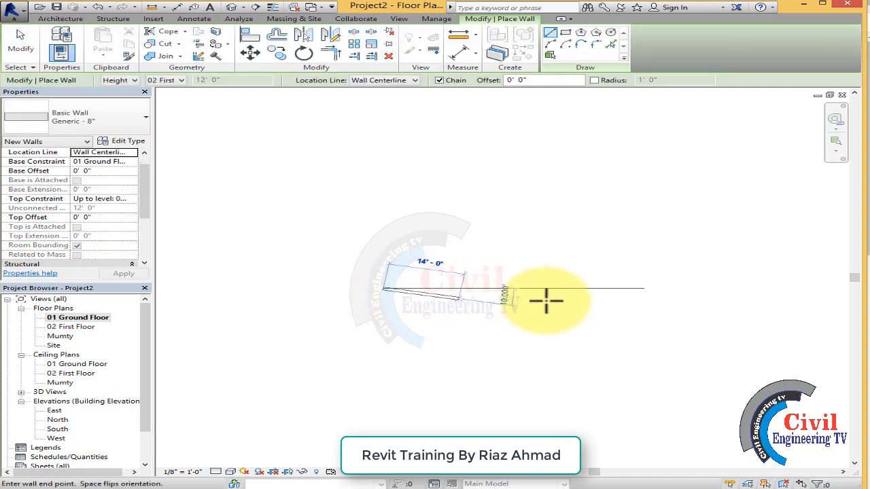
left_click(569, 286)
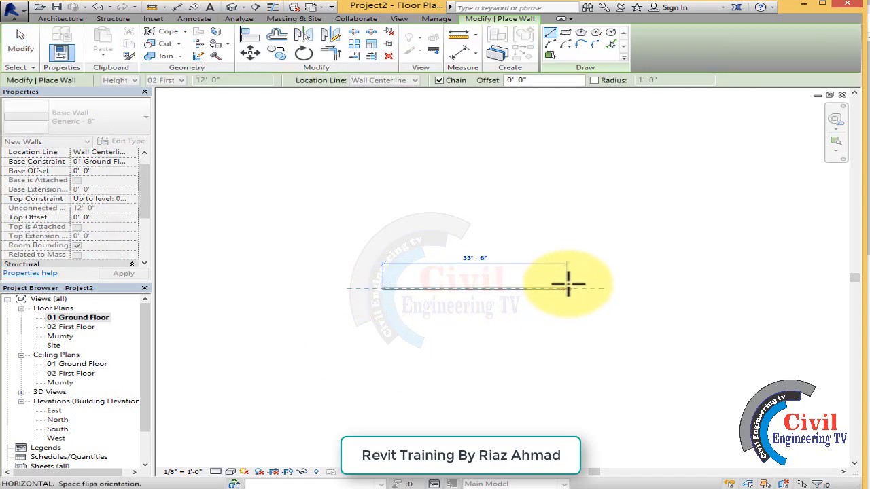
left_click(569, 211)
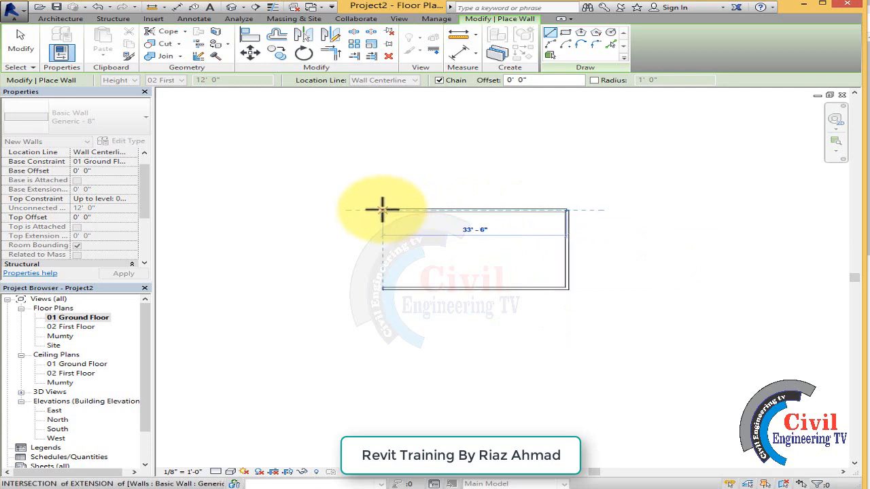
left_click(383, 211)
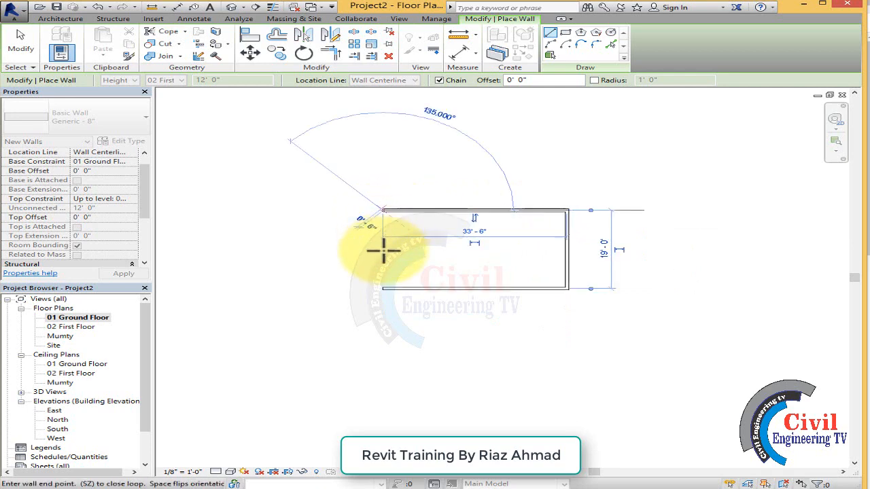
left_click(384, 289)
key("Escape")
key("Escape")
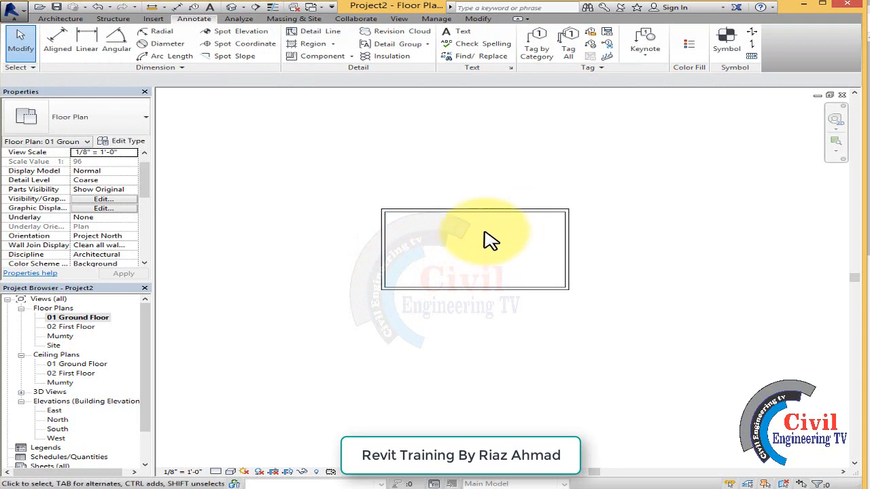
Step: Open the default 3D view and set the top offset of the nearest short wall to 3' 0"
scroll(489, 241, "up", 2)
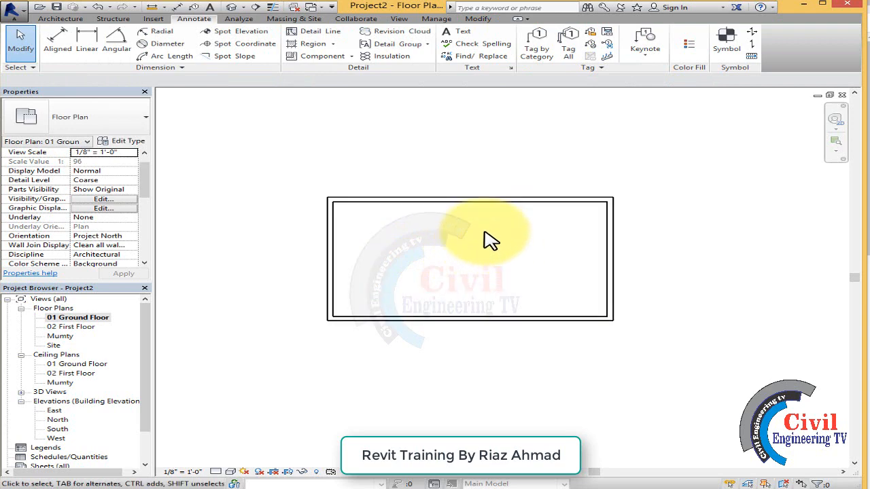
left_click(232, 8)
middle_click_drag(363, 376, 544, 286, "shift")
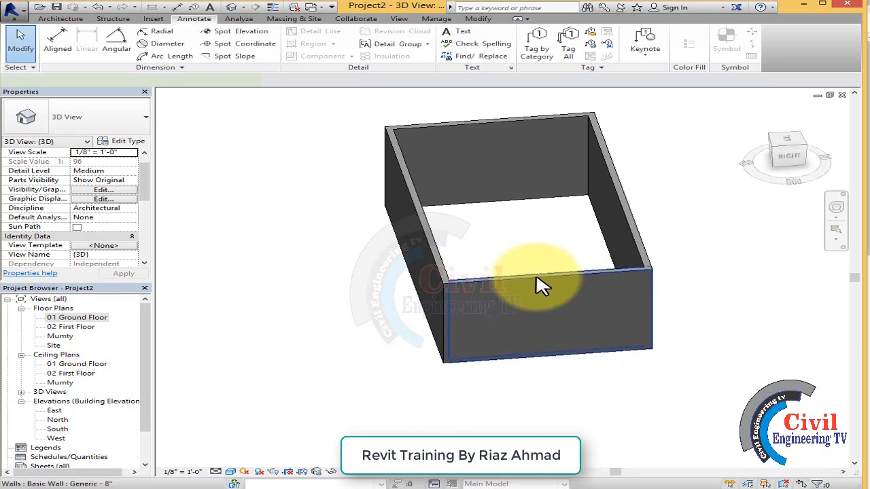
left_click(540, 285)
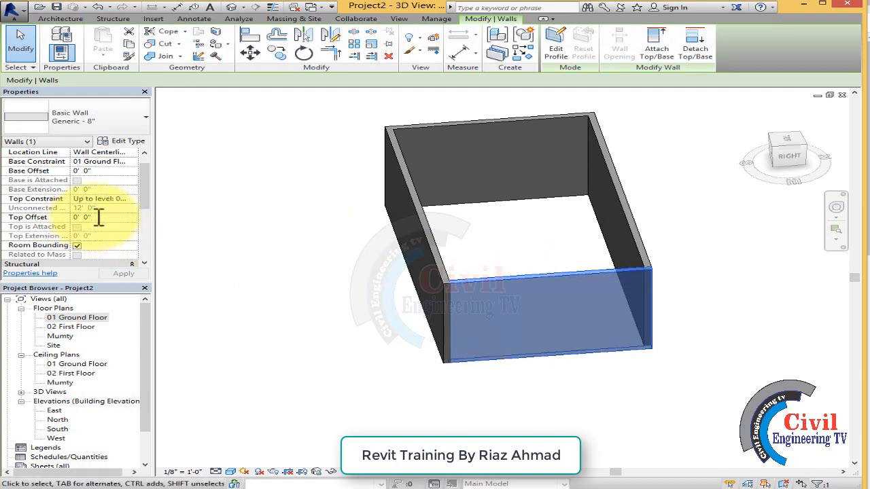
left_click_drag(109, 216, 75, 216)
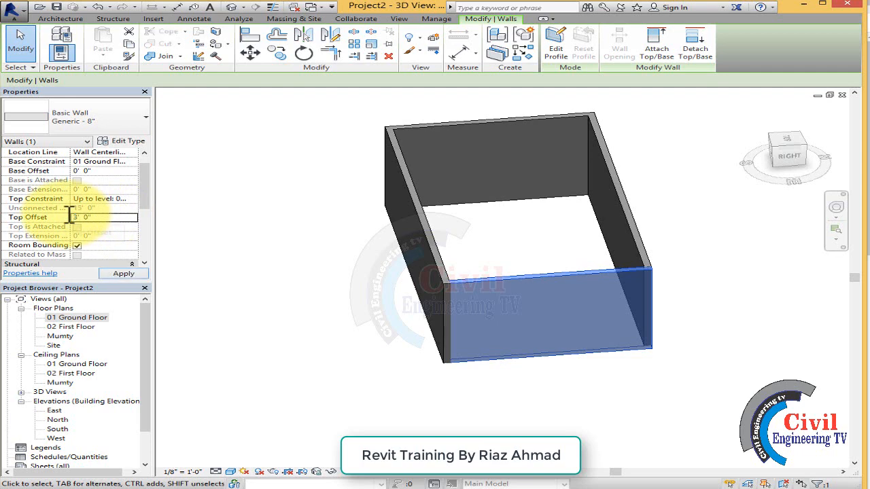
left_click(259, 278)
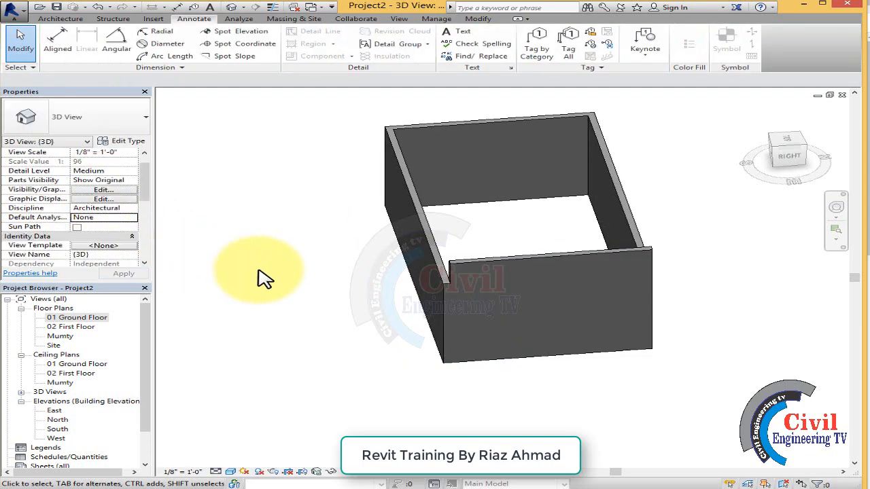
scroll(607, 270, "up", 1)
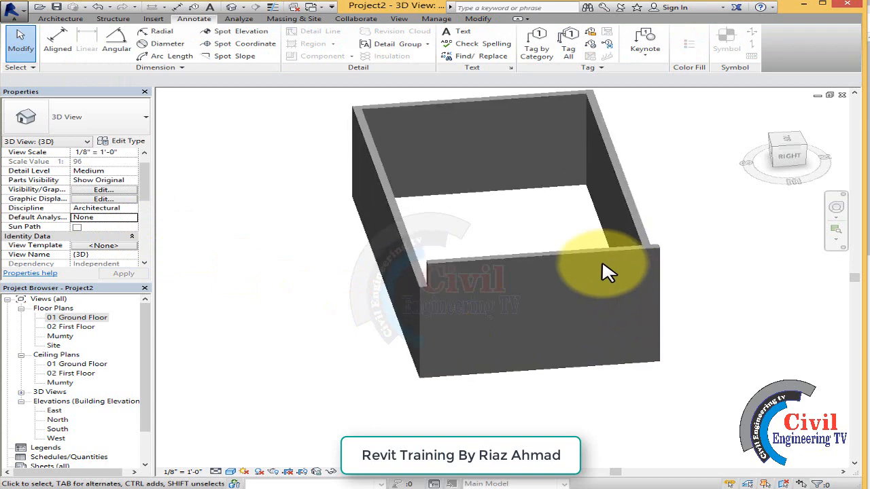
Step: Reset the nearest short wall's top offset to 0' 0"
left_click(508, 267)
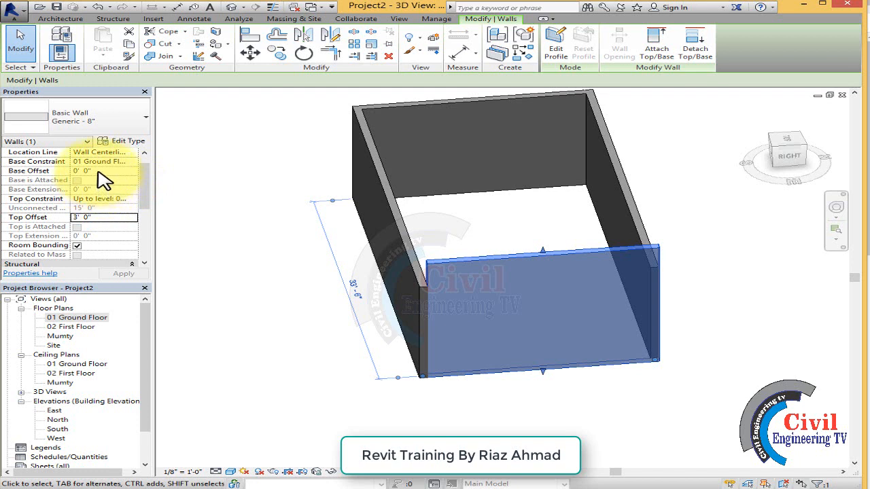
left_click(86, 217)
key("Return")
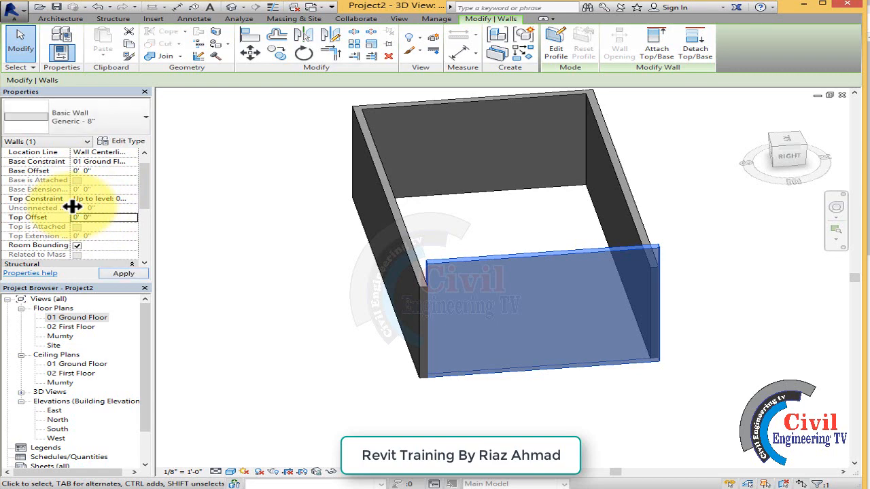
left_click(278, 224)
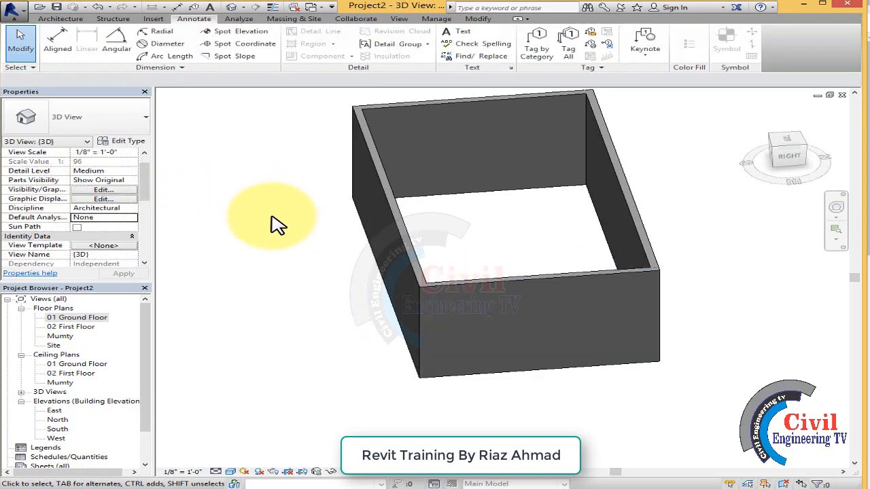
scroll(589, 286, "up", 2)
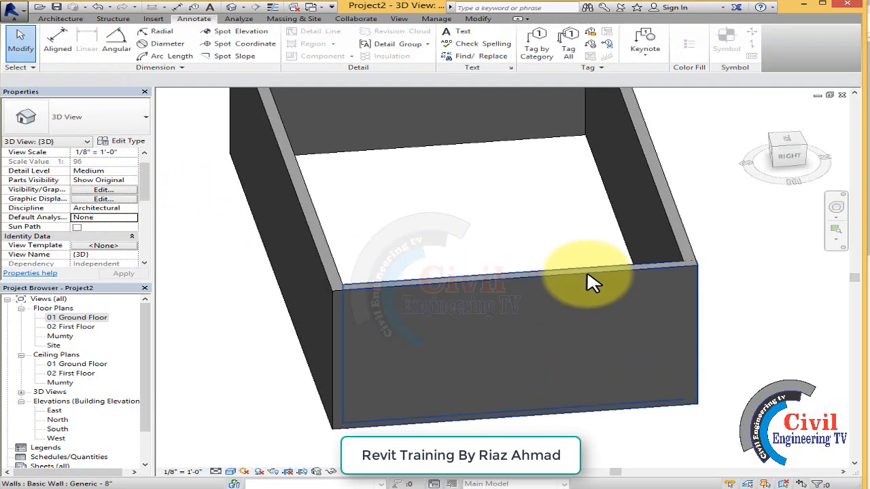
Step: Try raising the nearest short wall's base by about 1' 10" with its shape handle, and undo the change
left_click(511, 379)
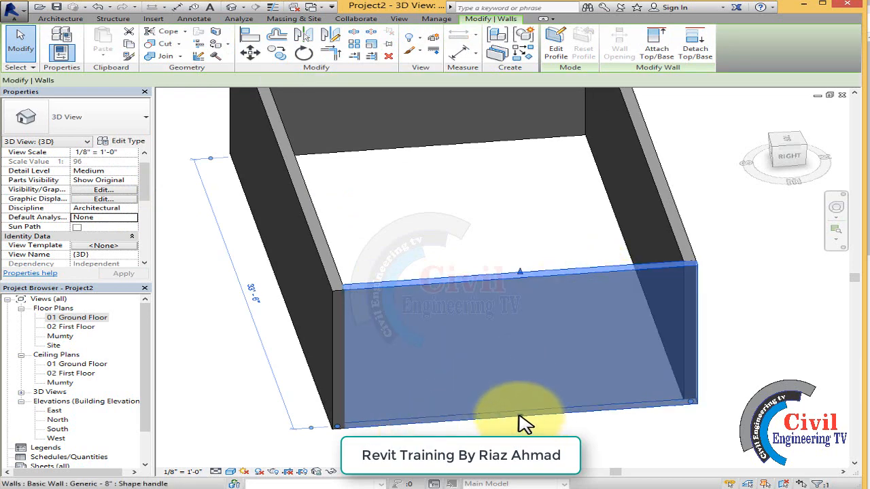
left_click_drag(524, 422, 519, 396)
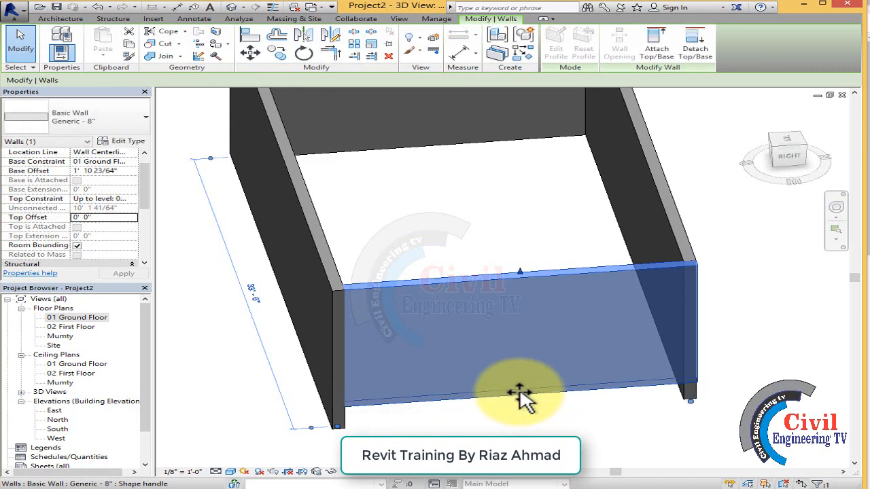
left_click(521, 418)
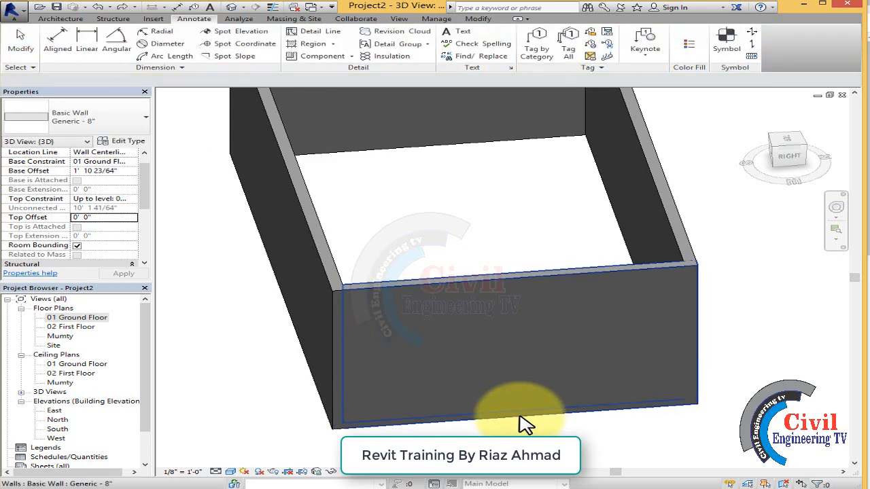
Step: Set the nearest short wall's base offset to 2' 0"
left_click(465, 291)
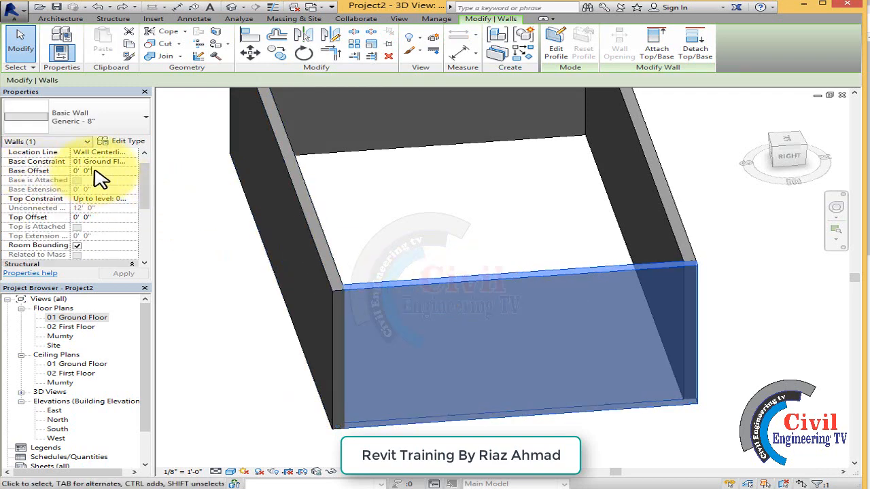
left_click(90, 170)
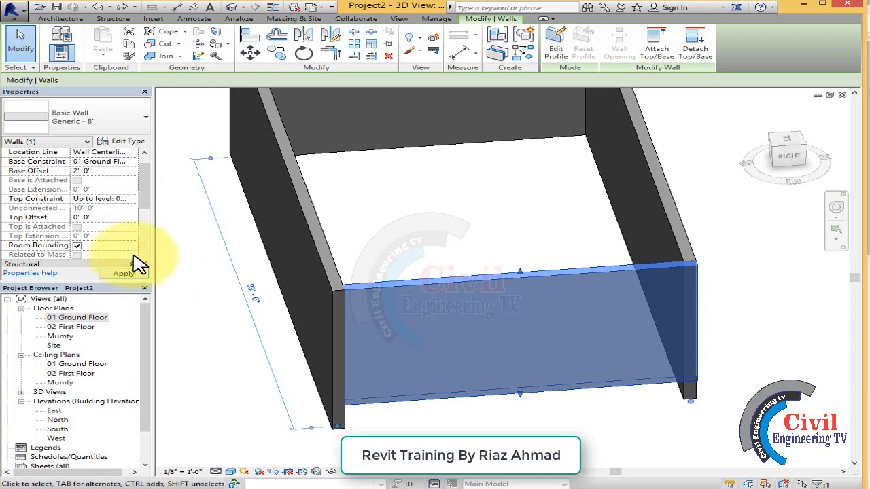
scroll(146, 229, "down", 1)
scroll(148, 230, "down", 5)
scroll(136, 251, "up", 5)
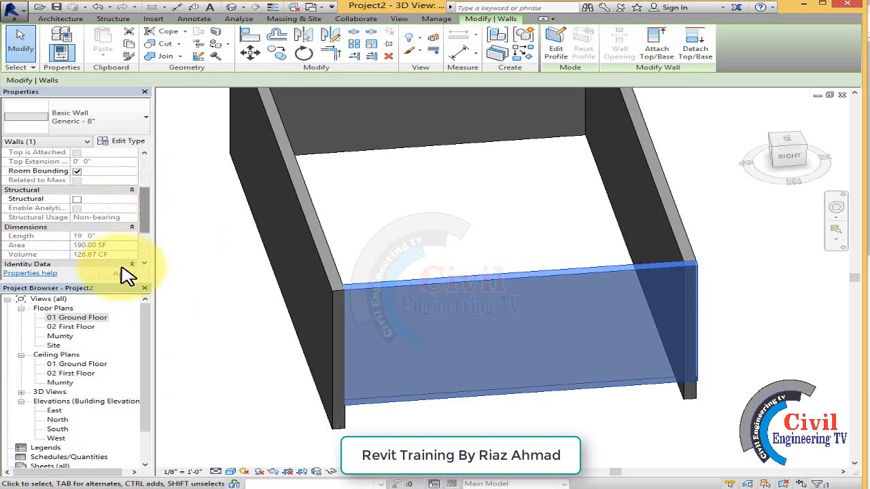
left_click(210, 270)
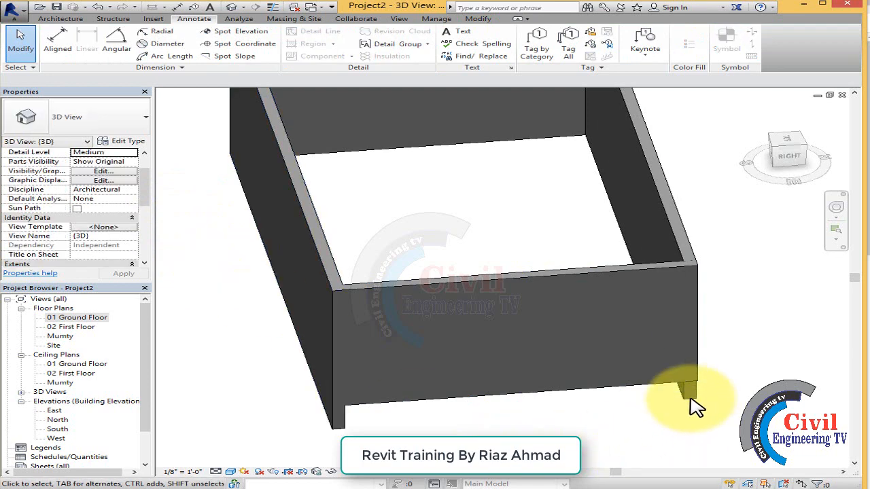
Step: Examine the nearest short wall's raised base and its junctions with the side walls in 3D
scroll(693, 407, "up", 3)
scroll(690, 274, "down", 3)
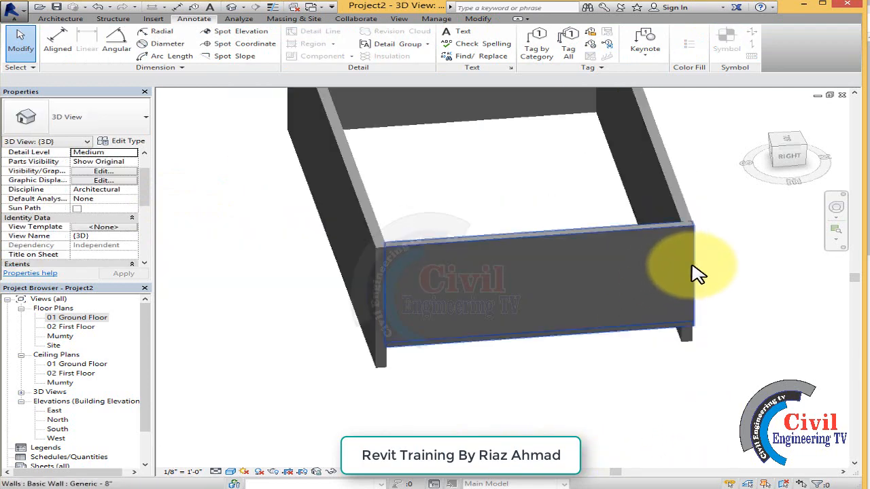
scroll(408, 251, "up", 4)
scroll(420, 334, "down", 4)
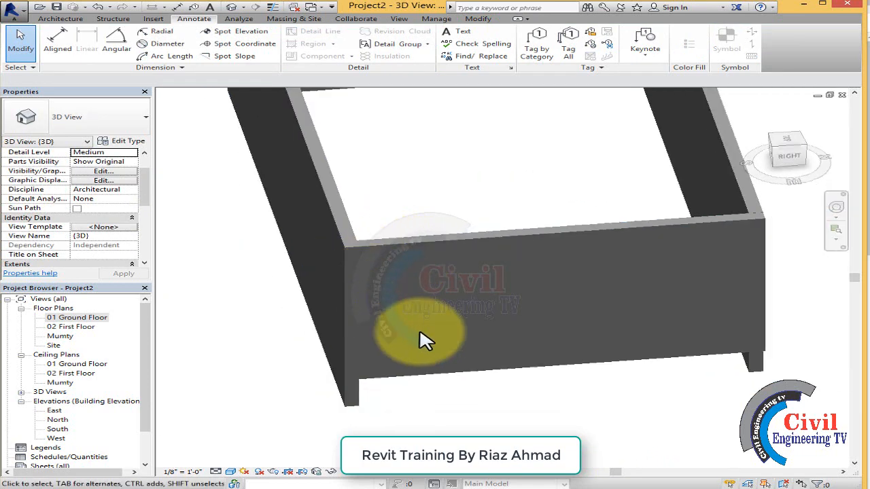
scroll(771, 361, "up", 1)
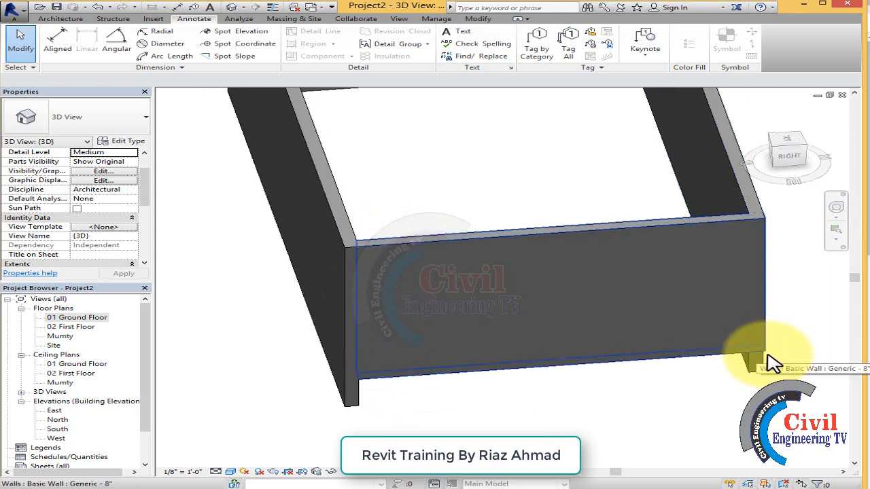
scroll(537, 303, "down", 3)
scroll(548, 306, "down", 1)
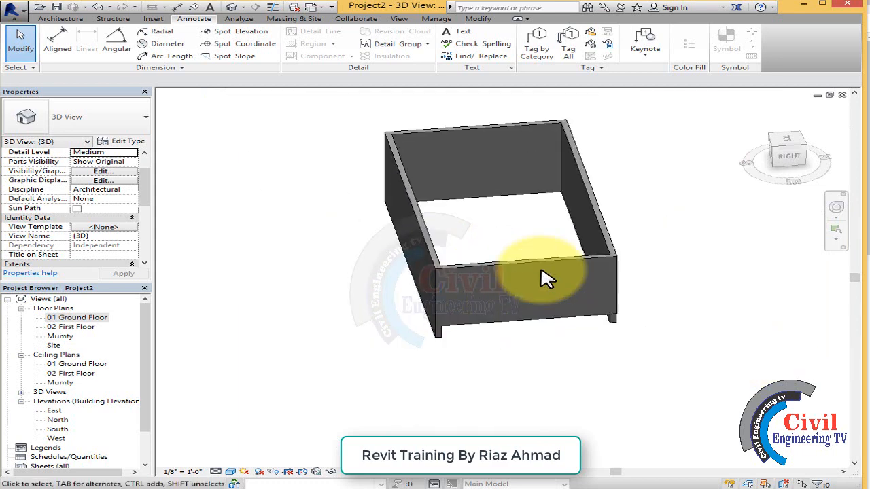
left_click(549, 265)
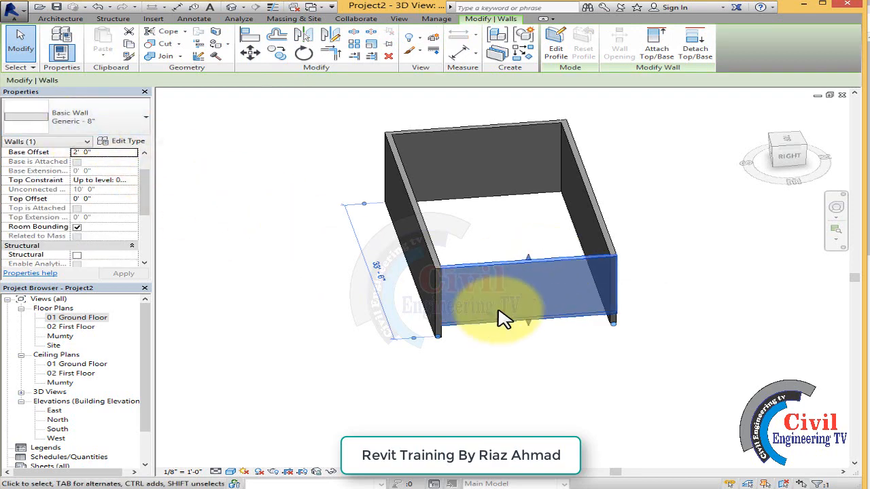
key("Escape")
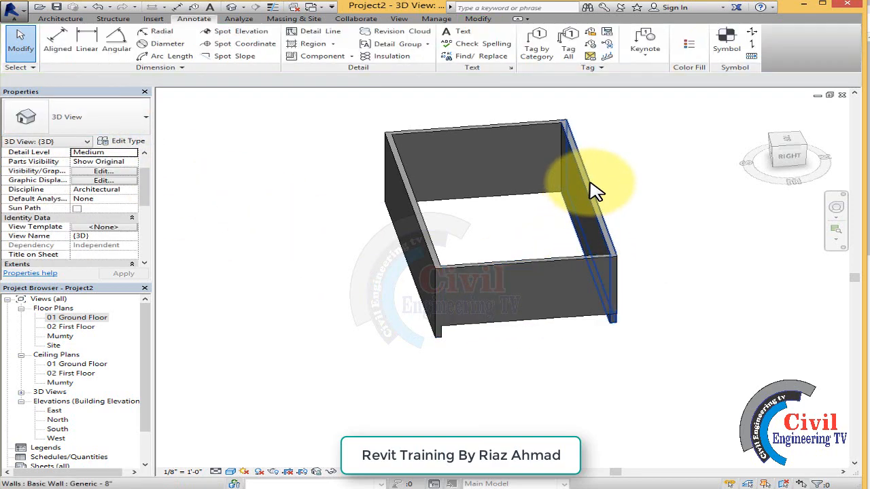
middle_click_drag(594, 192, 524, 317, "shift")
middle_click_drag(622, 177, 483, 252, "shift")
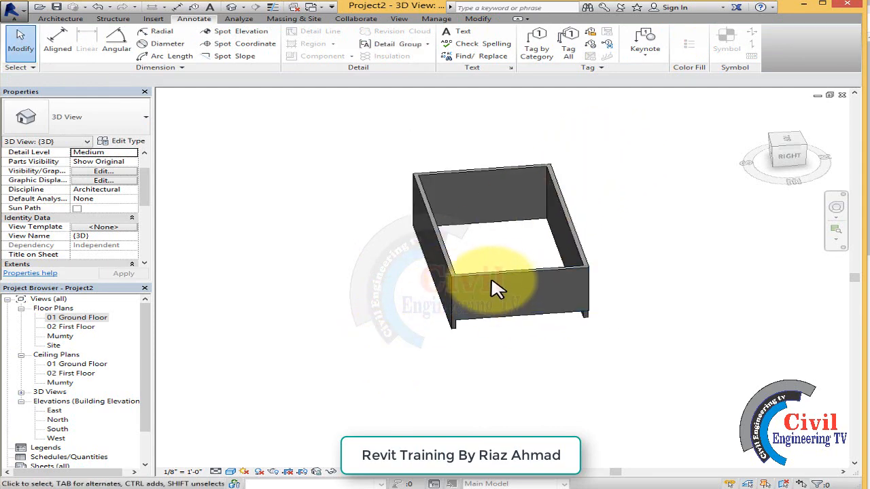
Step: Delete all four walls of the rectangular enclosure
left_click(497, 280)
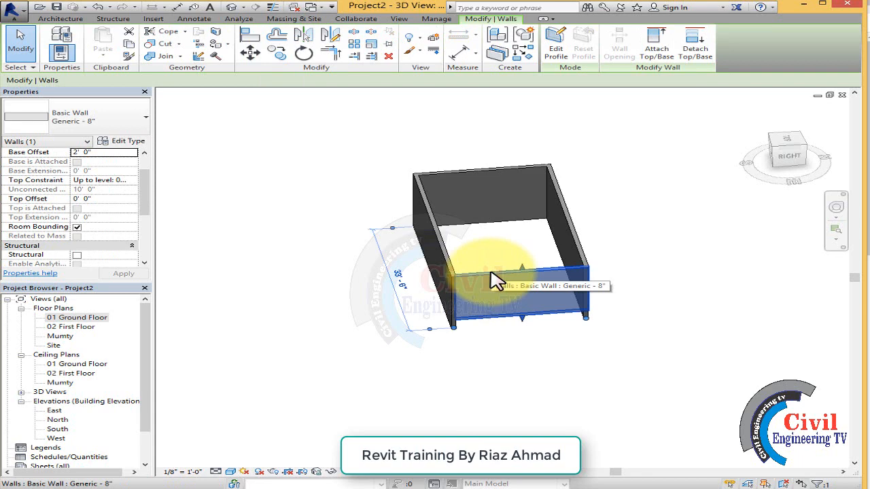
key("Delete")
mouse_move(336, 155)
left_mouse_down()
mouse_move(404, 282)
mouse_move(639, 378)
left_mouse_up()
key("Delete")
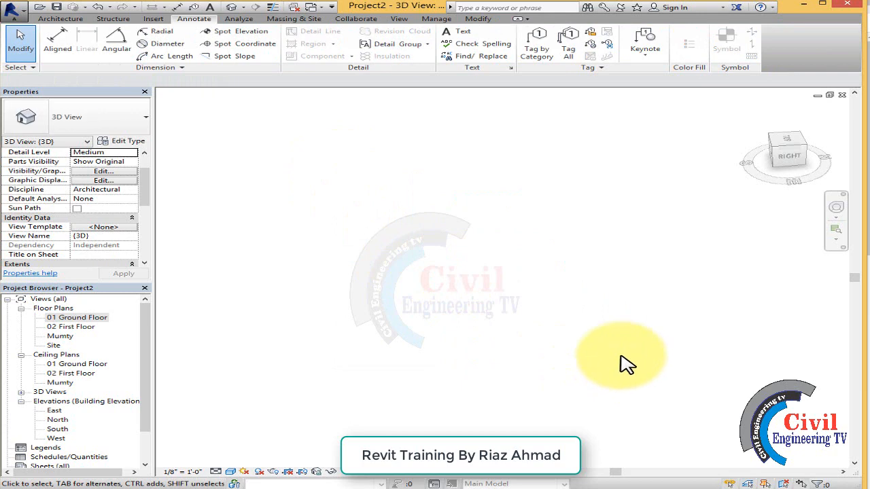
left_click(57, 9)
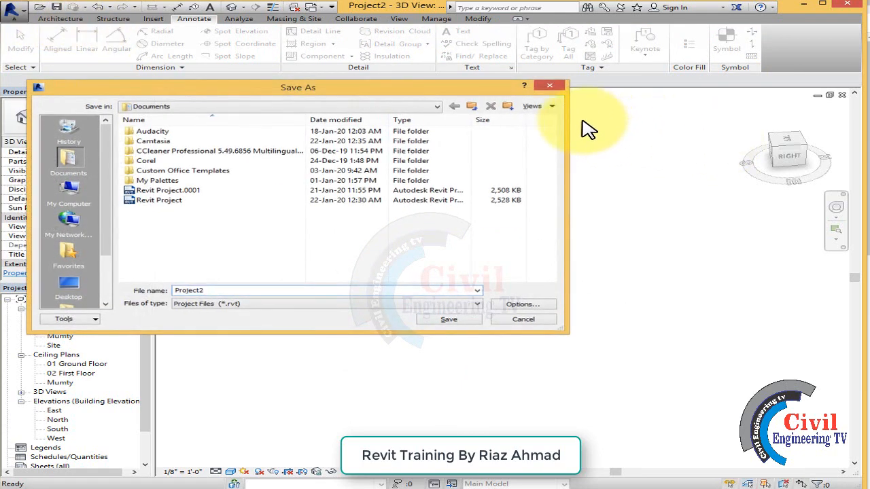
key("Escape")
Step: Start placing an architectural wall in the 3D view
left_click(54, 19)
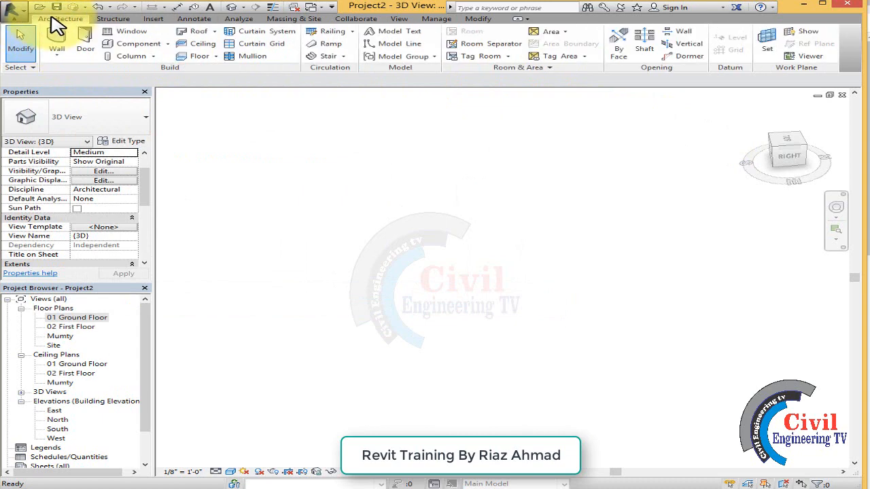
left_click(61, 56)
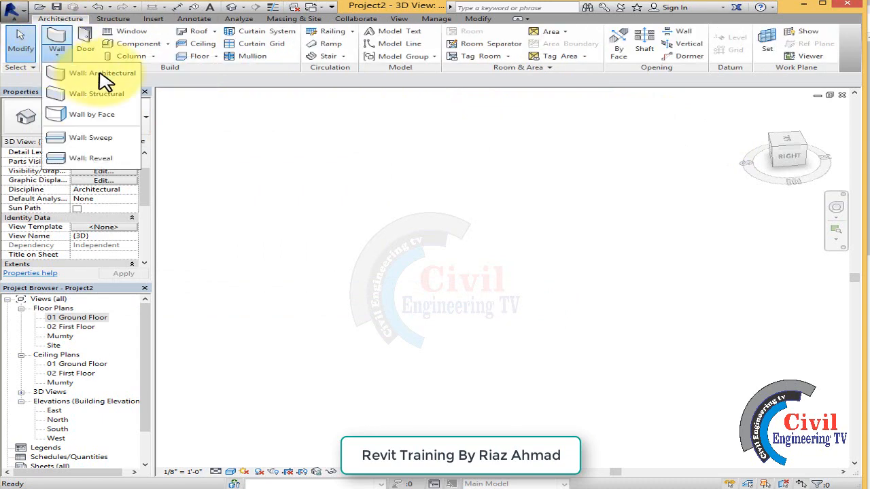
left_click(78, 73)
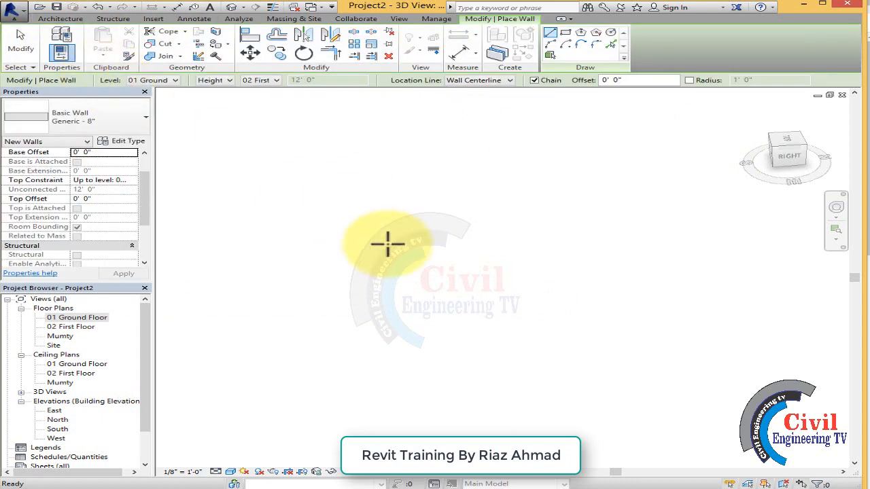
Step: Look through the available Basic Wall types, including the exterior, generic and interior partition walls
left_click(145, 124)
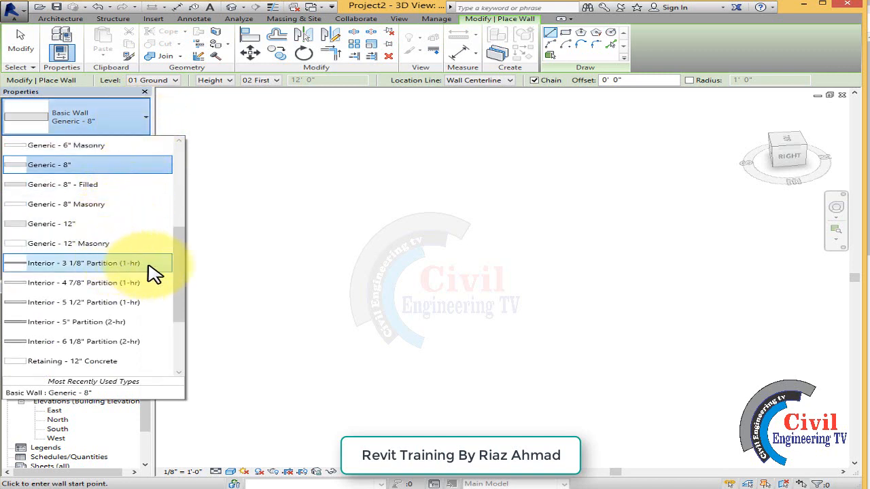
left_click_drag(180, 264, 189, 178)
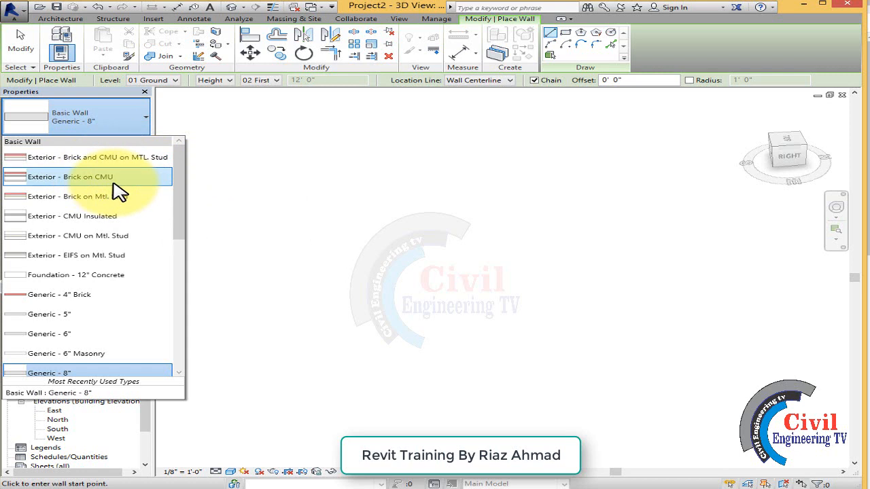
mouse_move(102, 183)
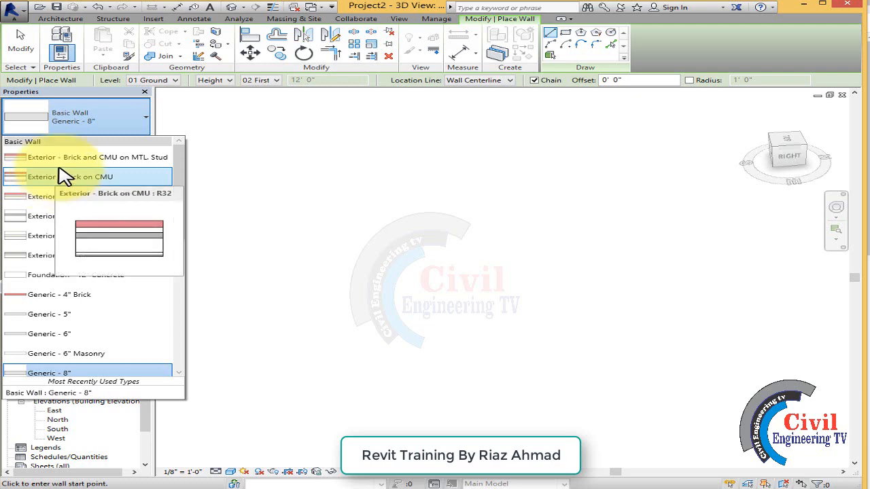
left_click(150, 122)
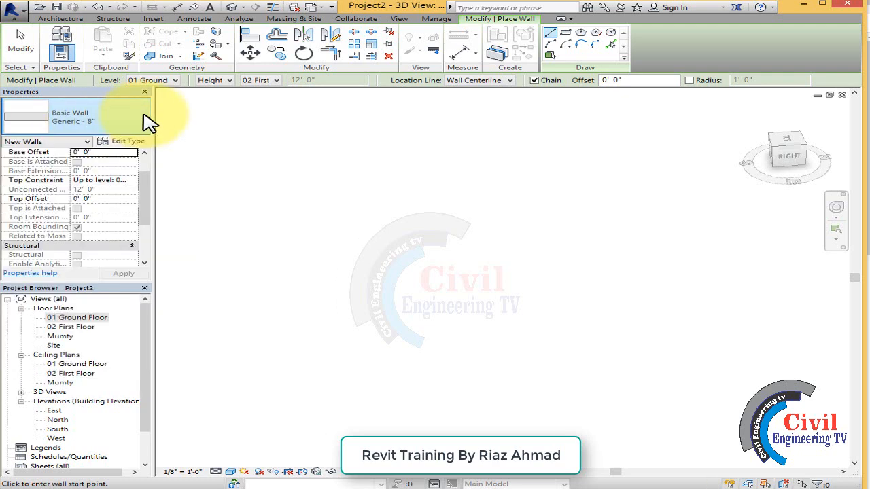
left_click(149, 121)
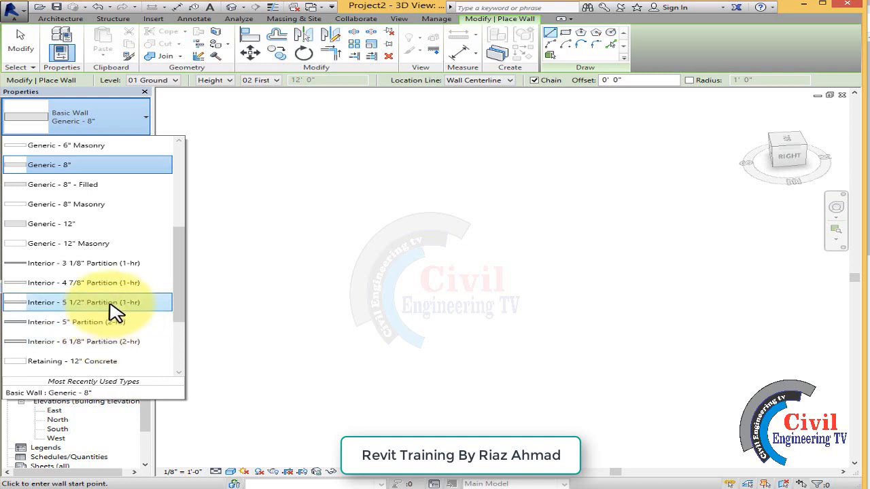
scroll(129, 355, "down", 1)
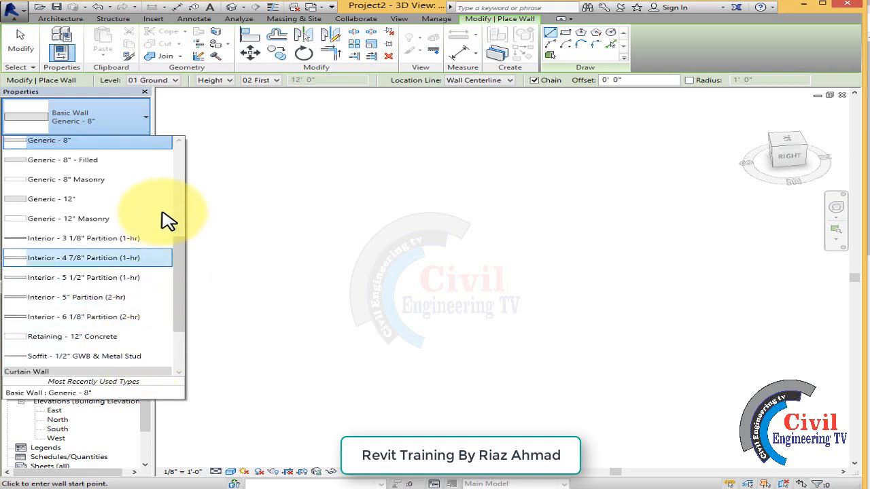
scroll(155, 129, "up", 1)
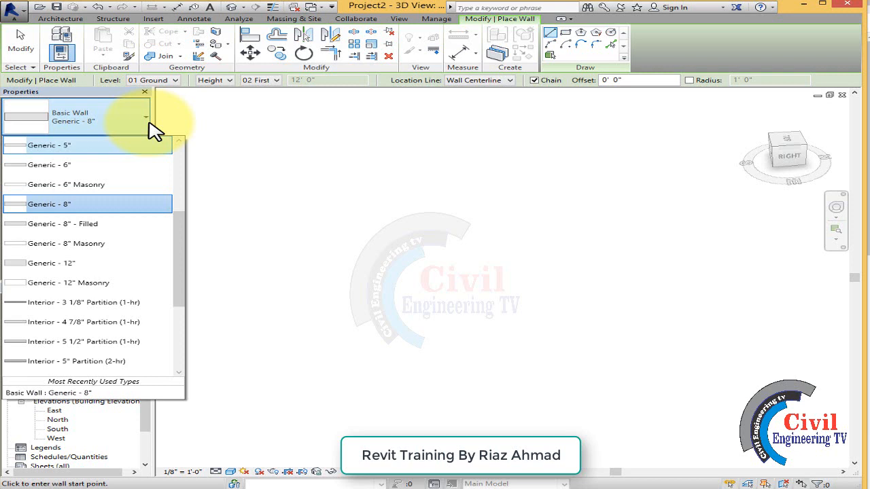
left_click(268, 164)
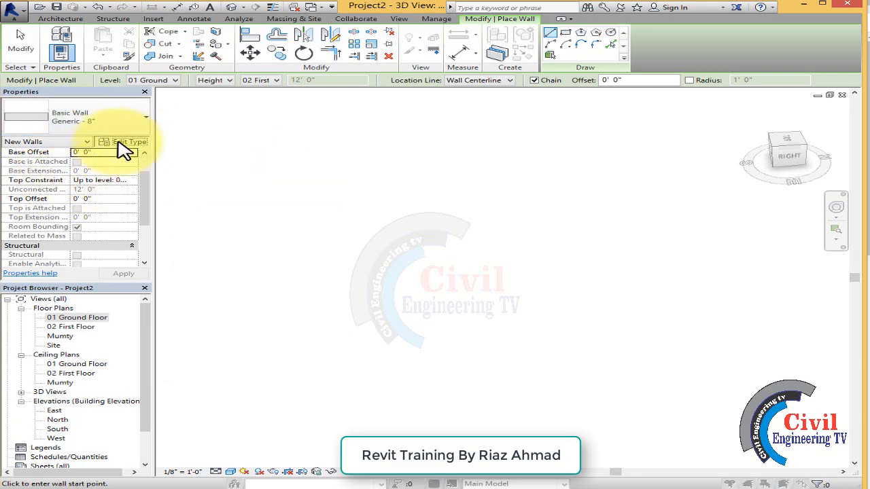
Step: Try setting the structure layer thickness of the Generic - 8" wall type to 0' 9", and discard the edit
left_click(124, 143)
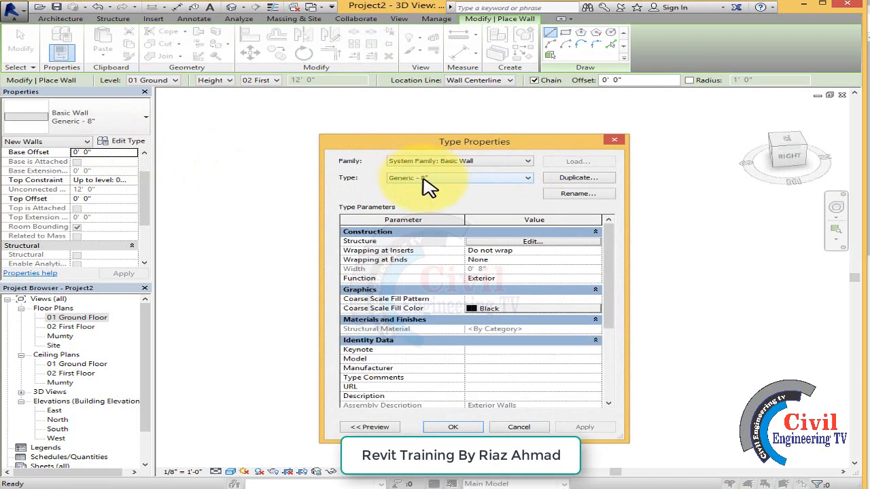
left_click(423, 179)
left_click(426, 182)
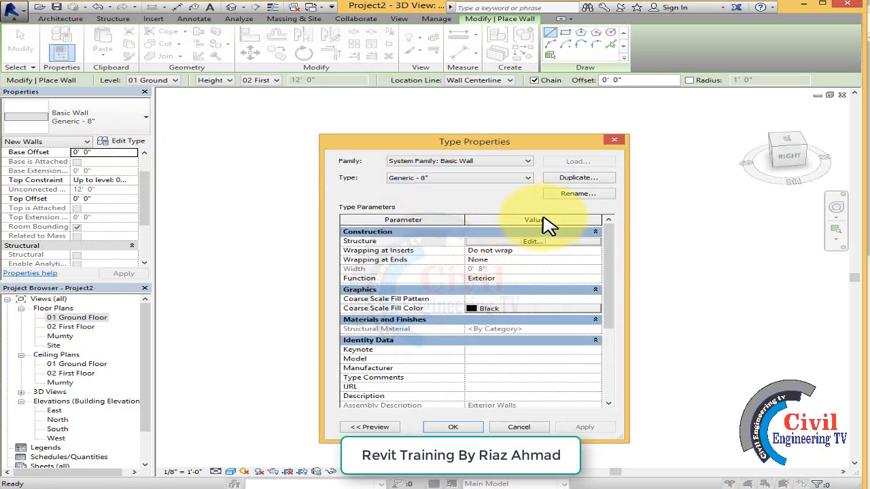
left_click(537, 243)
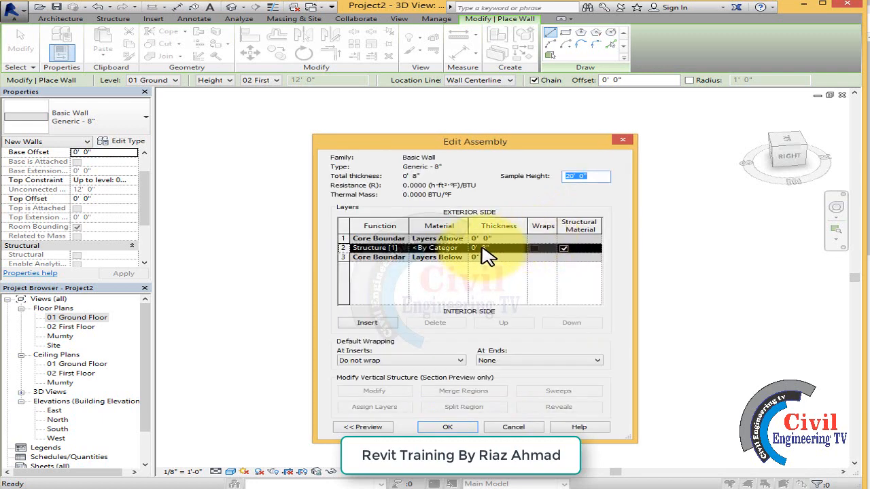
left_click(483, 248)
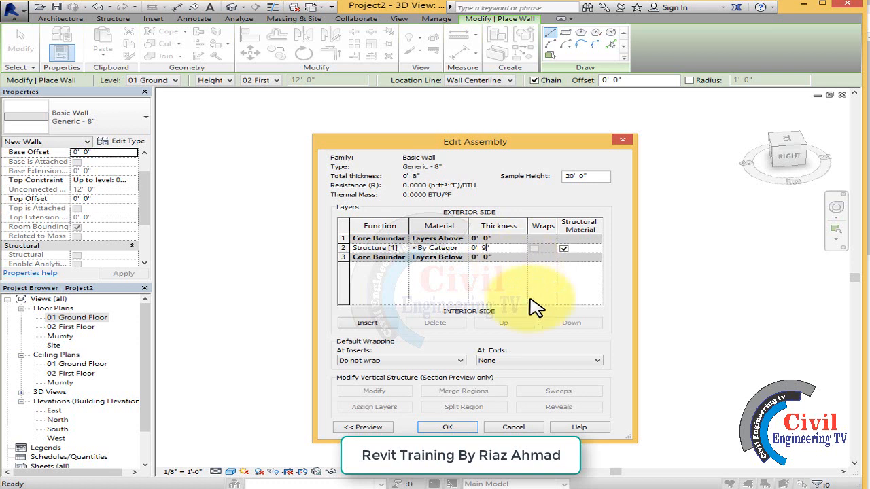
left_click(631, 142)
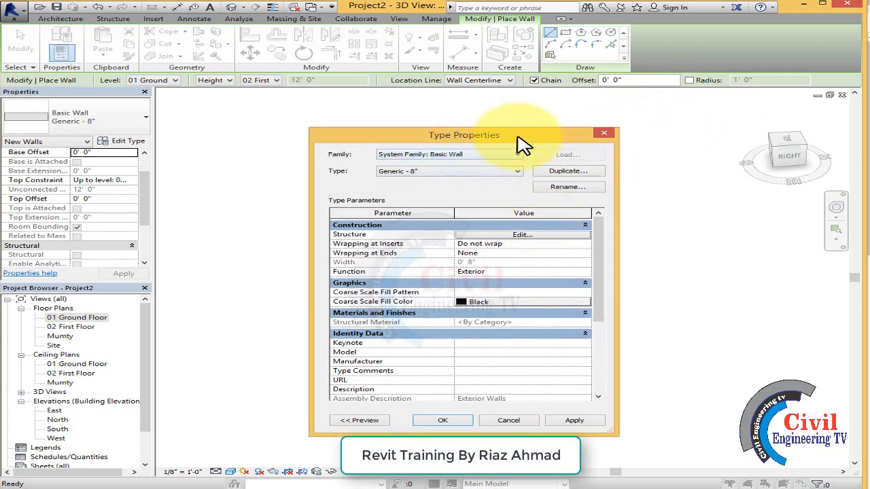
left_click(606, 134)
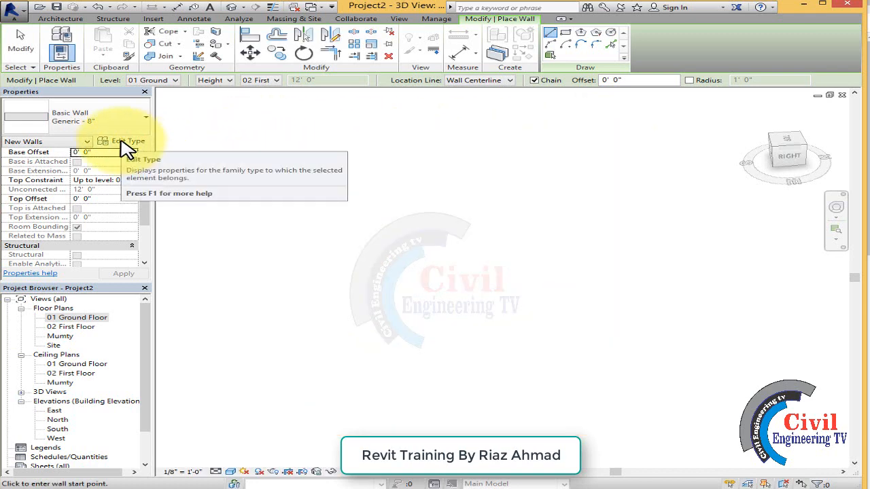
Step: Duplicate the Generic - 8" wall type as Generic -9" Wall and set its structure layer thickness to 0' 9"
left_click(123, 144)
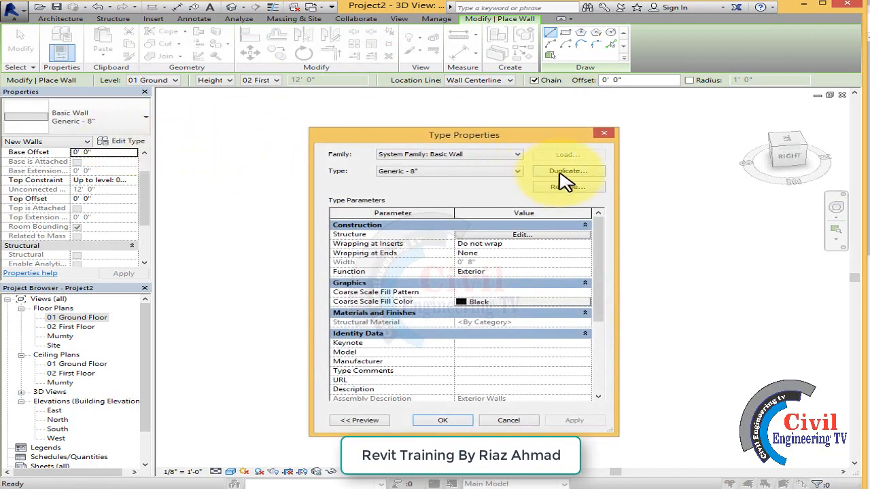
left_click(564, 172)
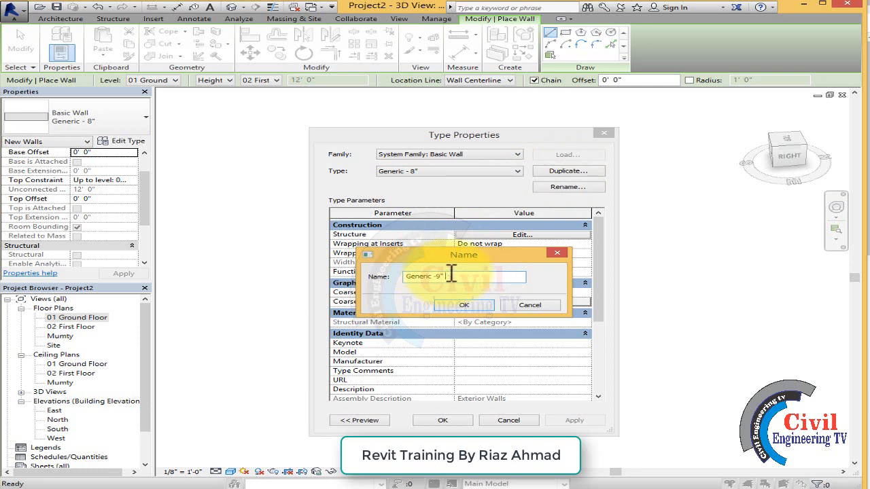
left_click(465, 305)
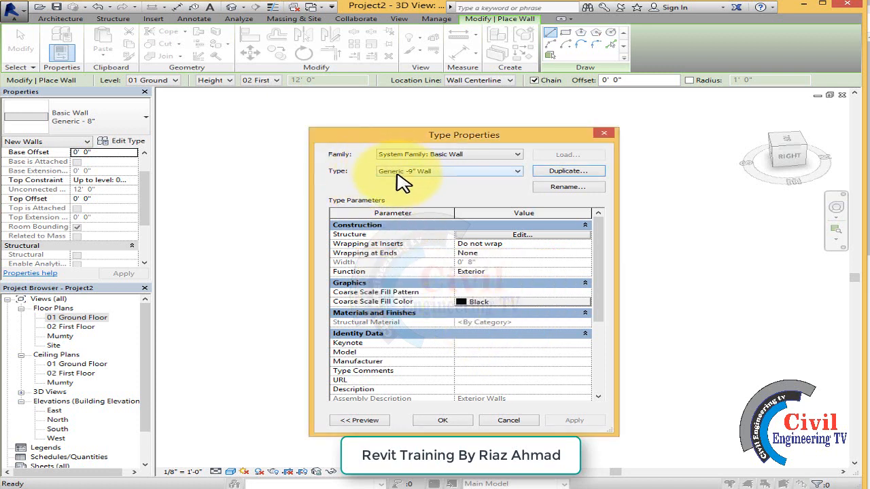
left_click(528, 235)
left_click(475, 242)
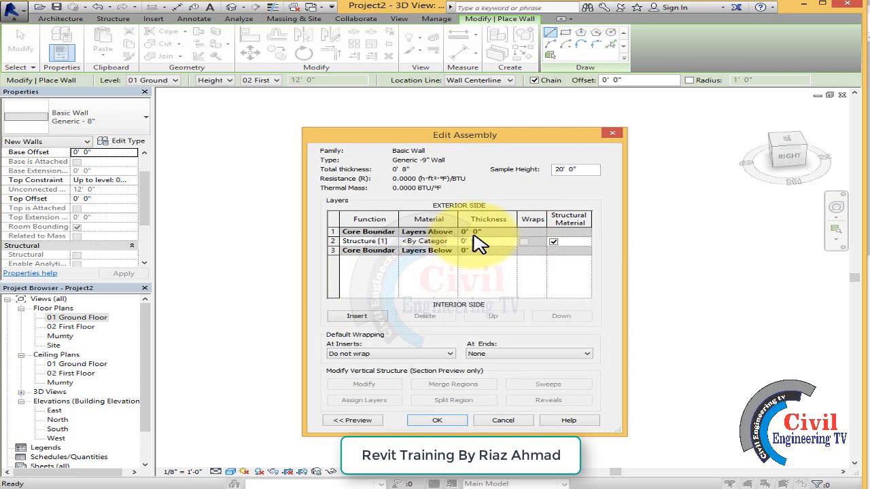
type("9")
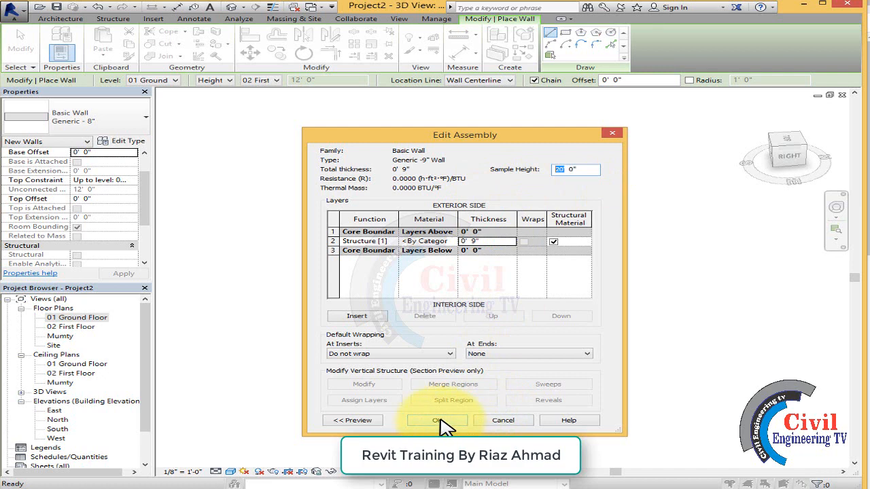
Step: Preview the Generic -9" Wall assembly in section and floor plan, and accept the new wall type
left_click(354, 421)
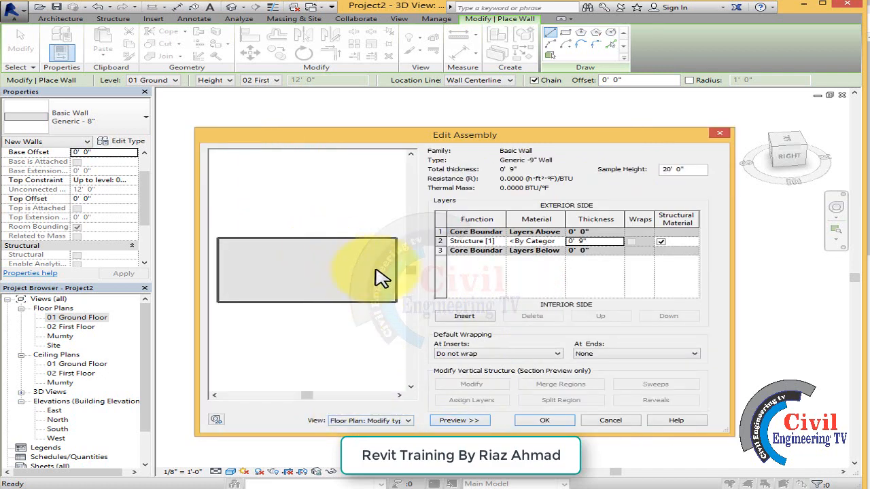
left_click(392, 422)
left_click(371, 437)
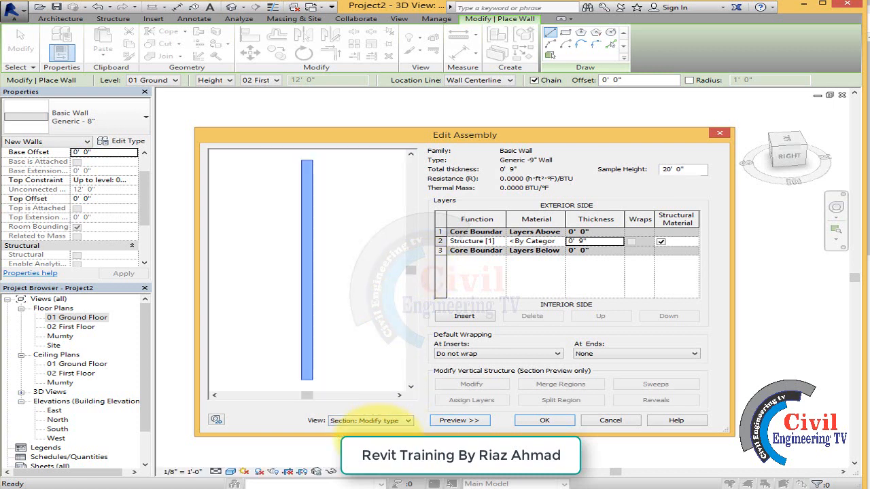
left_click(381, 422)
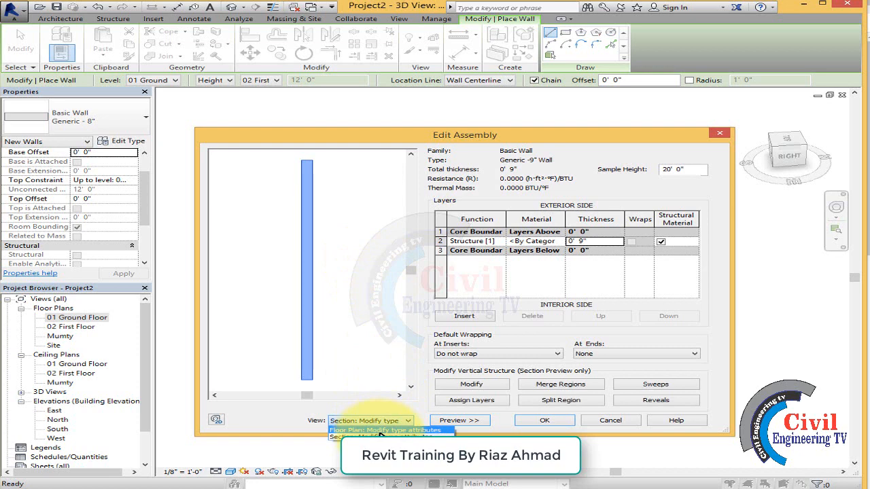
left_click(381, 431)
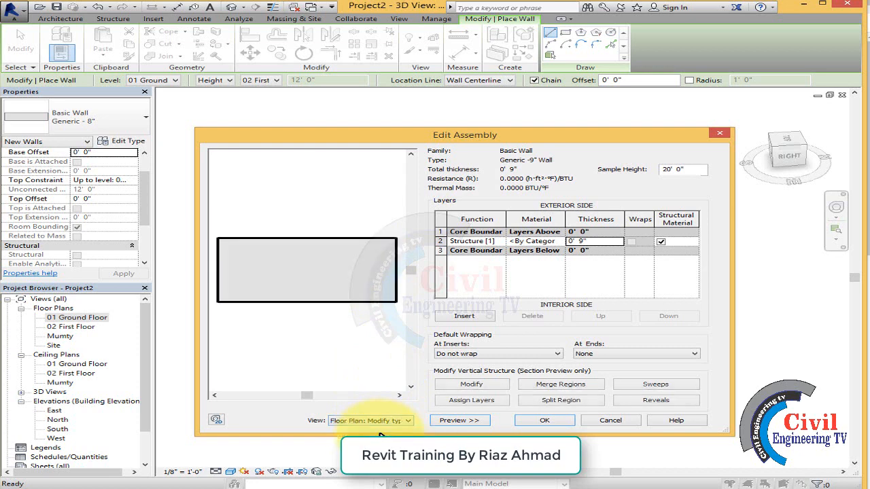
left_click(548, 421)
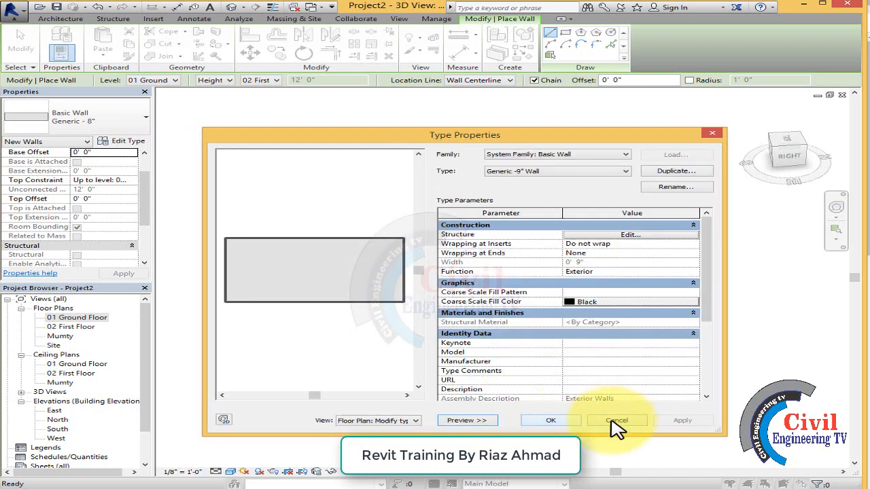
left_click(552, 421)
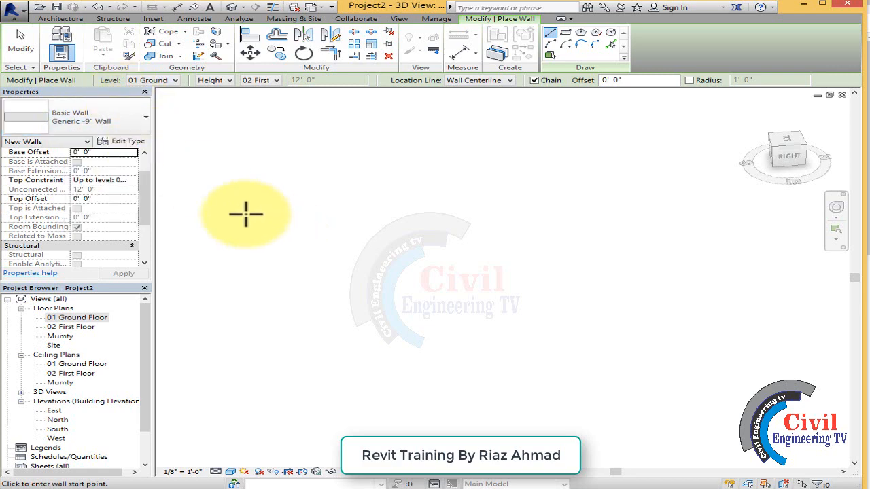
Step: Duplicate the Generic -9" Wall type as Generic -4.5" Wall and set its structure layer thickness to 4.5"
left_click(120, 143)
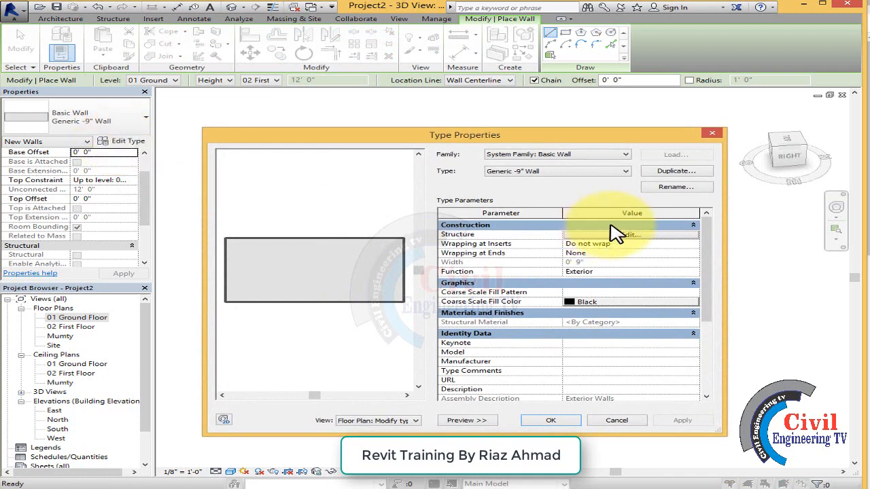
left_click(663, 175)
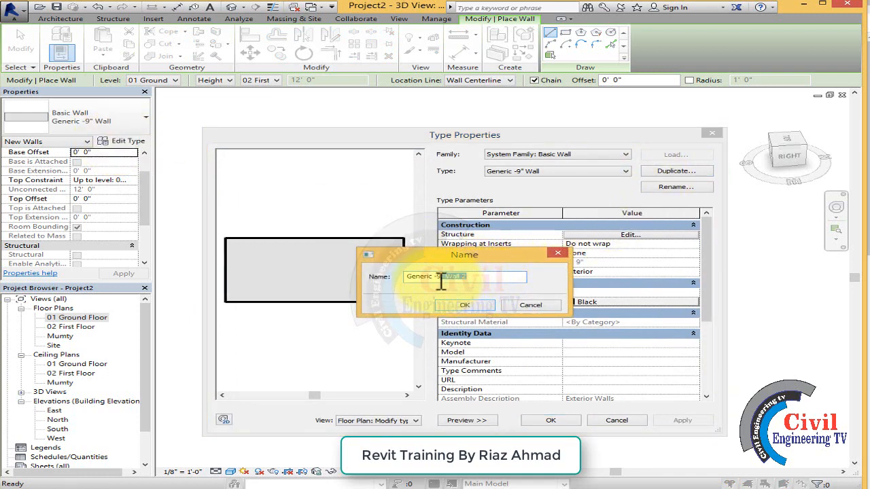
left_click(462, 305)
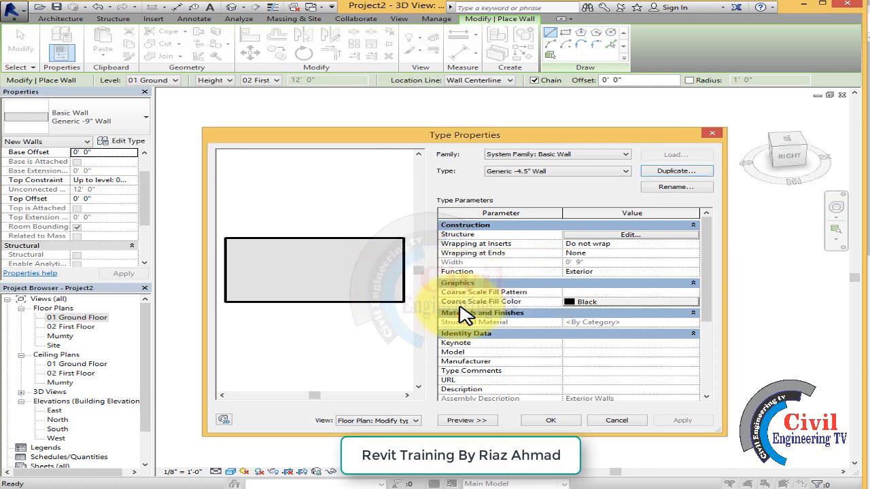
left_click(631, 235)
left_click(582, 242)
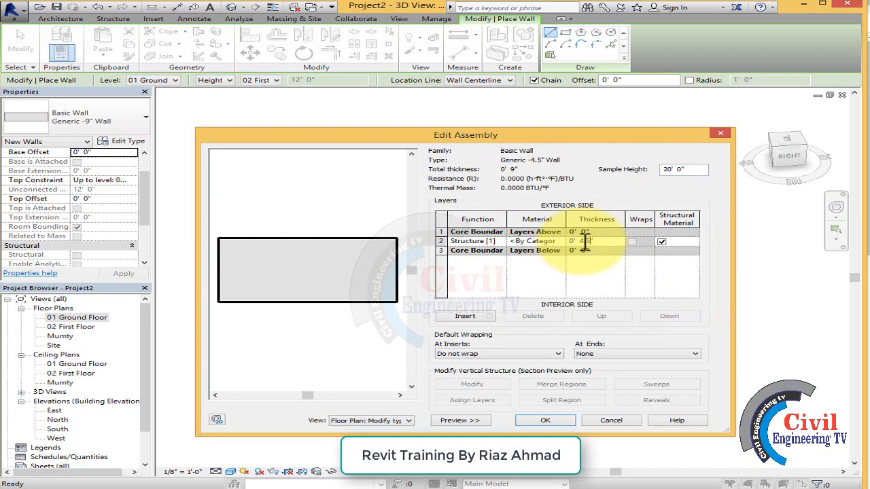
left_click(546, 421)
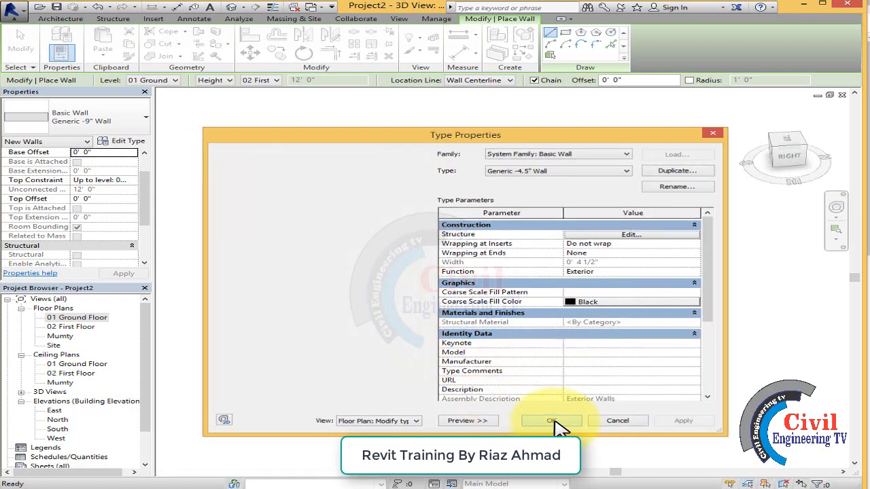
left_click(552, 421)
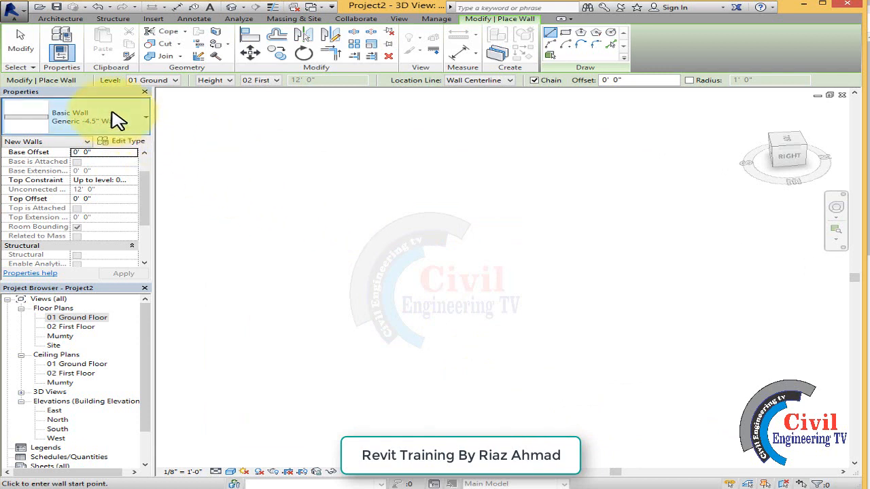
left_click(153, 124)
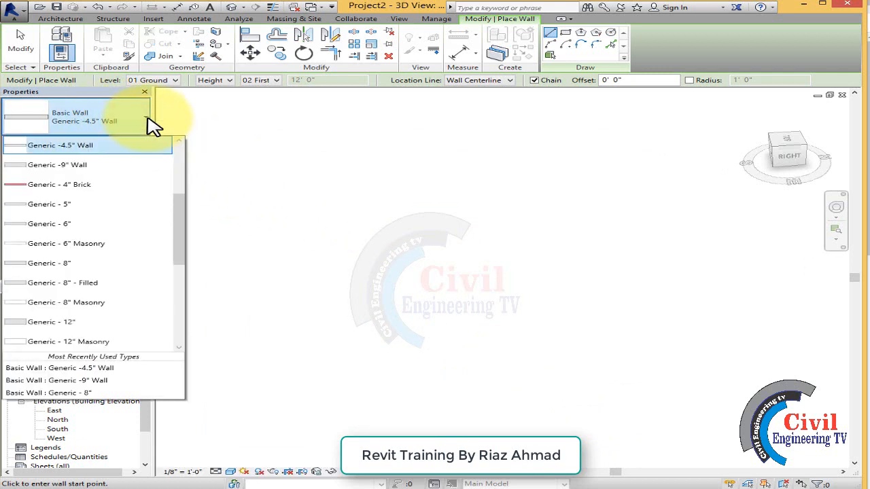
Step: Restart the Wall tool and set its type to Generic -9" Wall
left_click(379, 221)
left_click(20, 42)
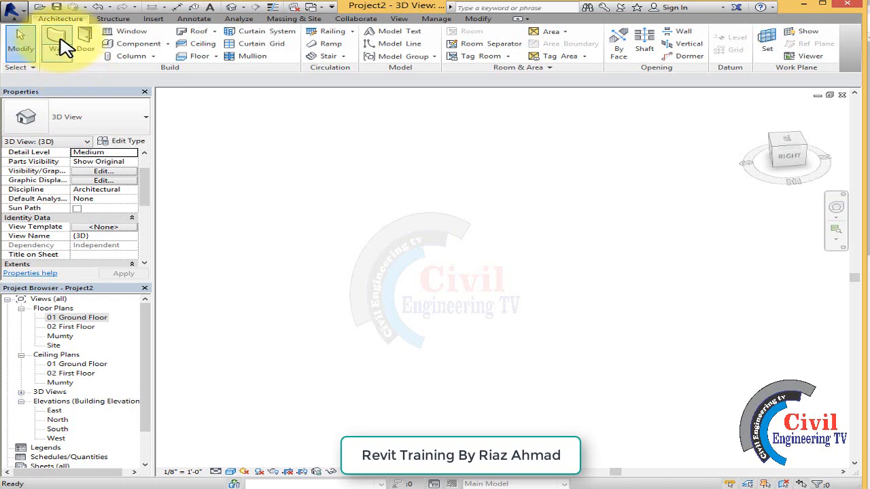
left_click(57, 44)
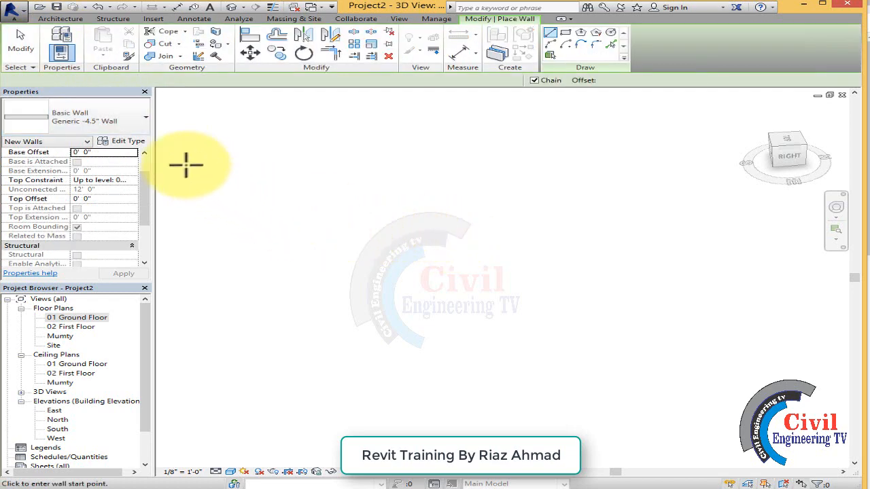
left_click(143, 120)
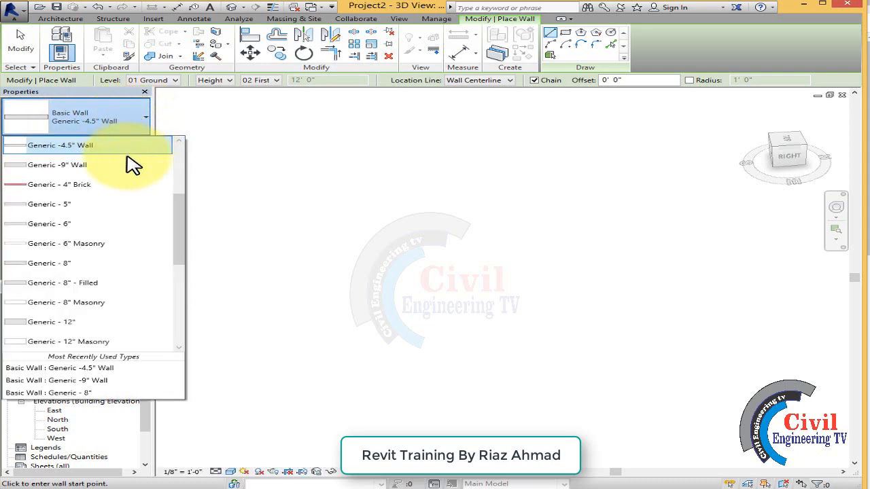
left_click(68, 165)
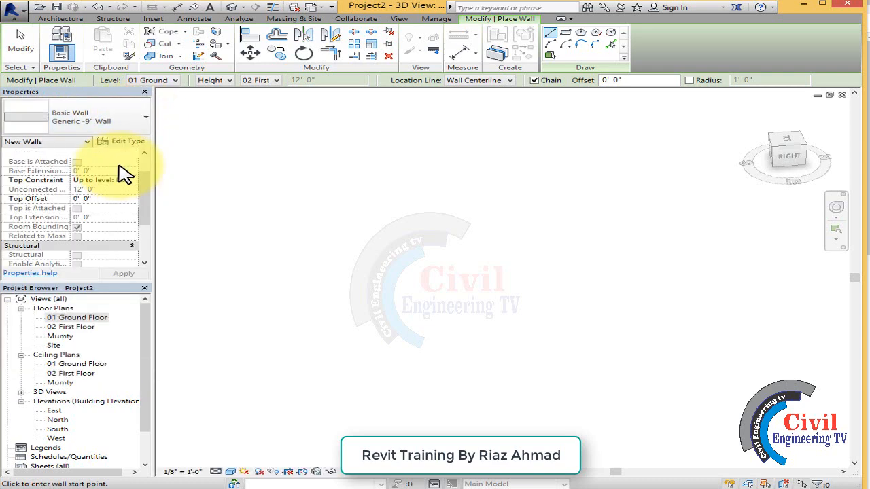
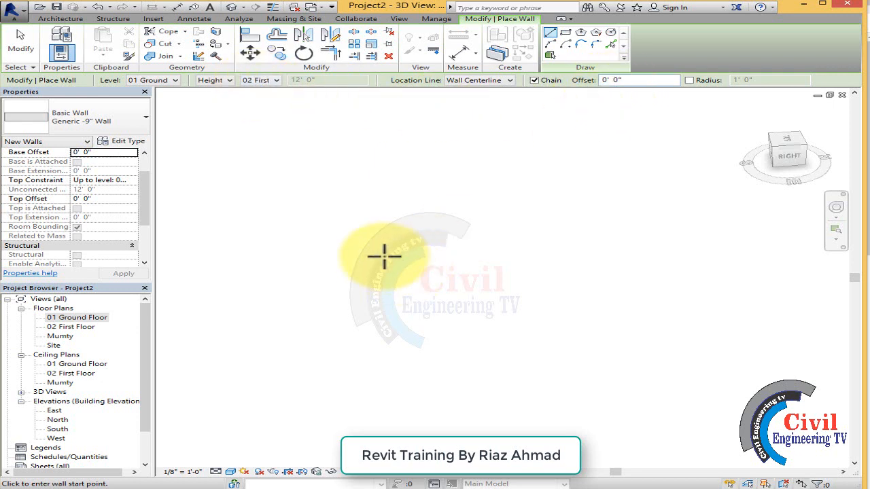
left_click(346, 259)
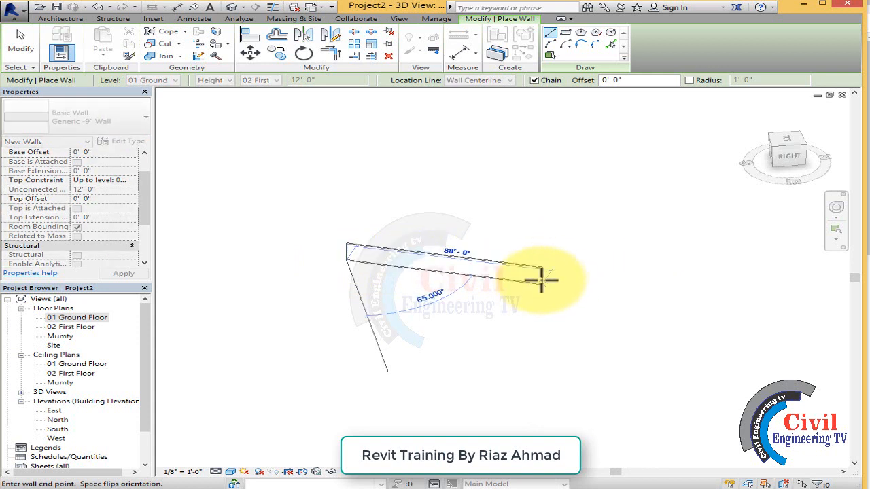
key("Escape")
key("Escape")
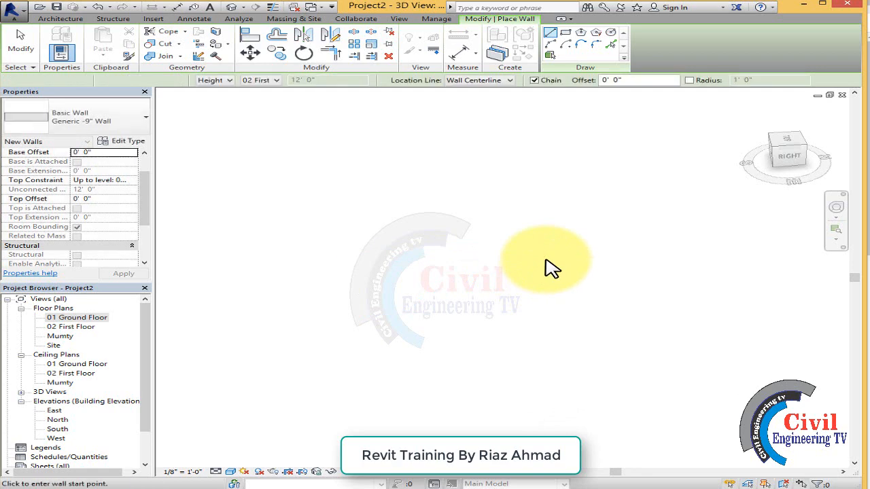
Step: In the 01 Ground Floor plan, draw a closed rectangle of Generic -9" Wall segments about 73'-6" by 51'-6" between the elevation markers
double_click(77, 319)
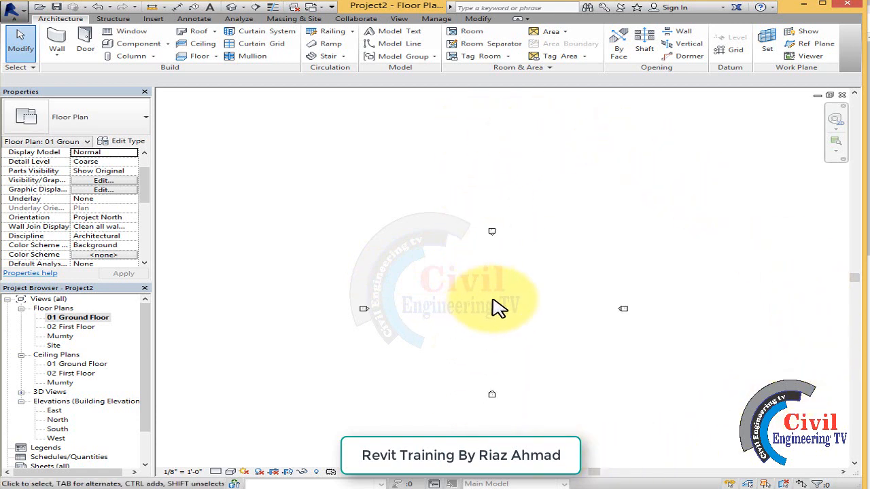
scroll(472, 353, "up", 1)
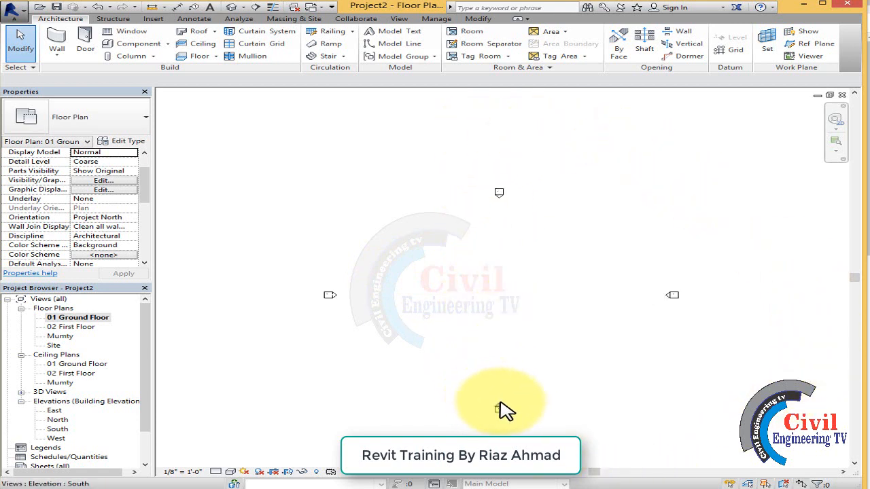
scroll(487, 340, "up", 1)
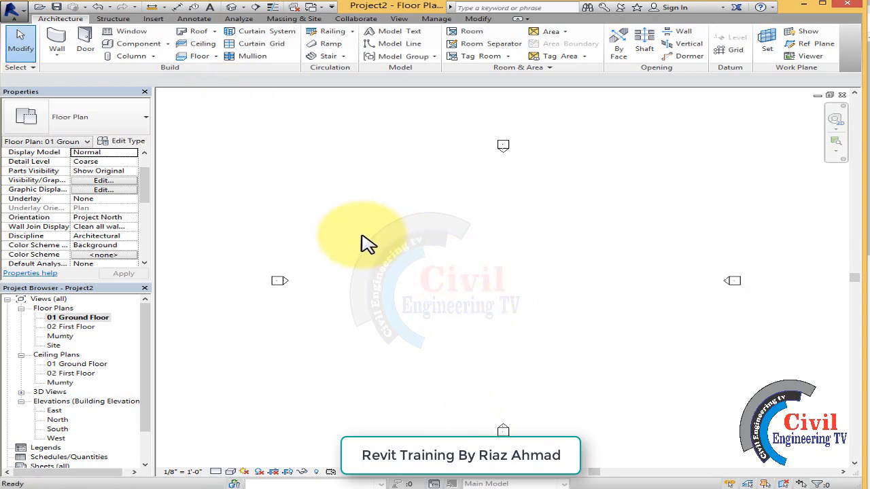
key("w")
key("a")
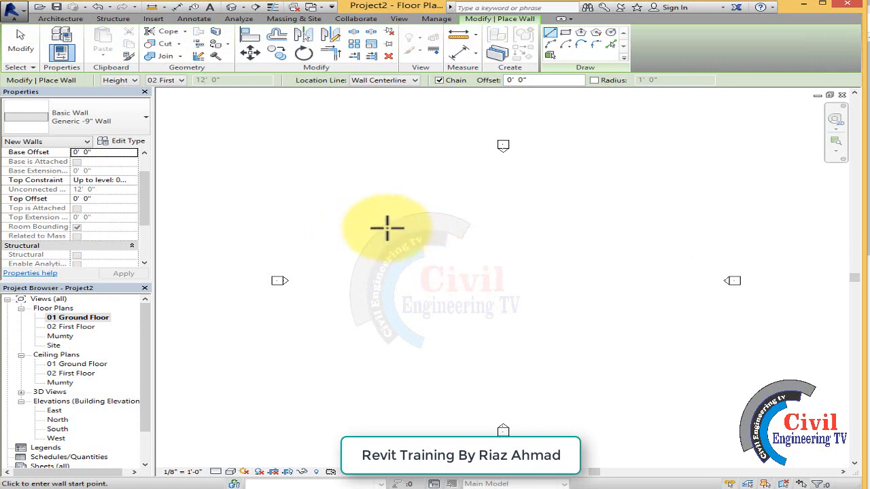
left_click(384, 224)
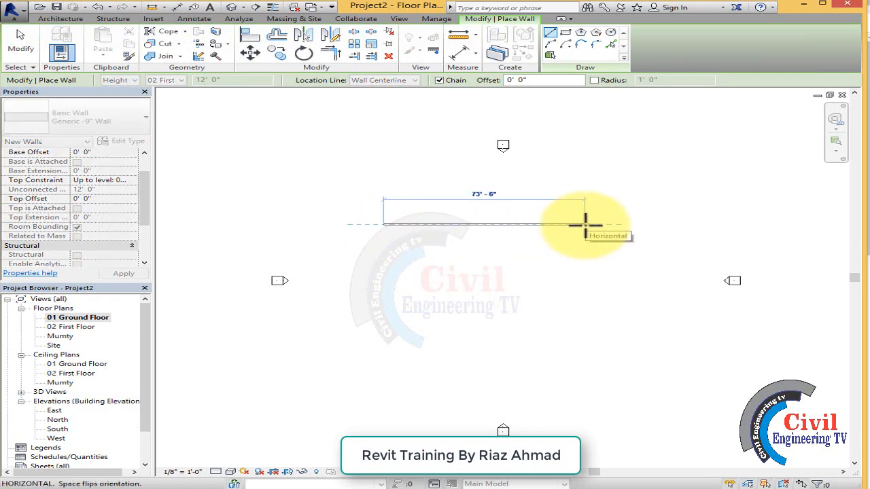
left_click(584, 224)
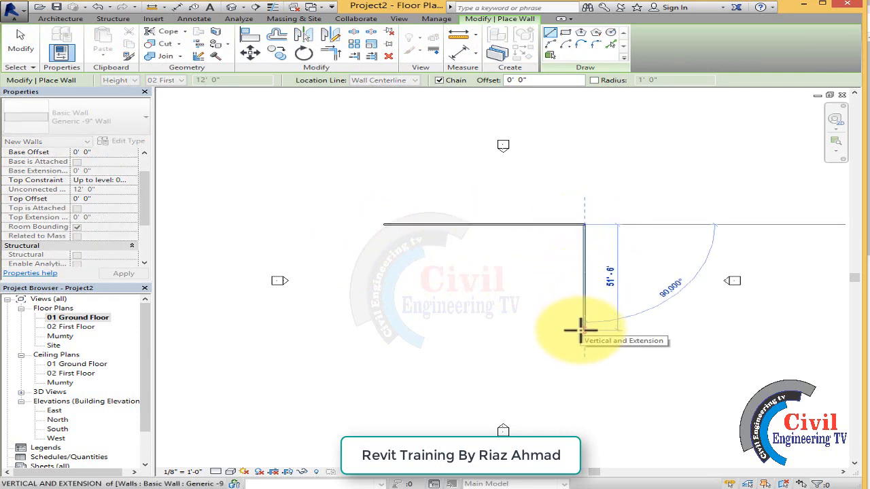
left_click(583, 331)
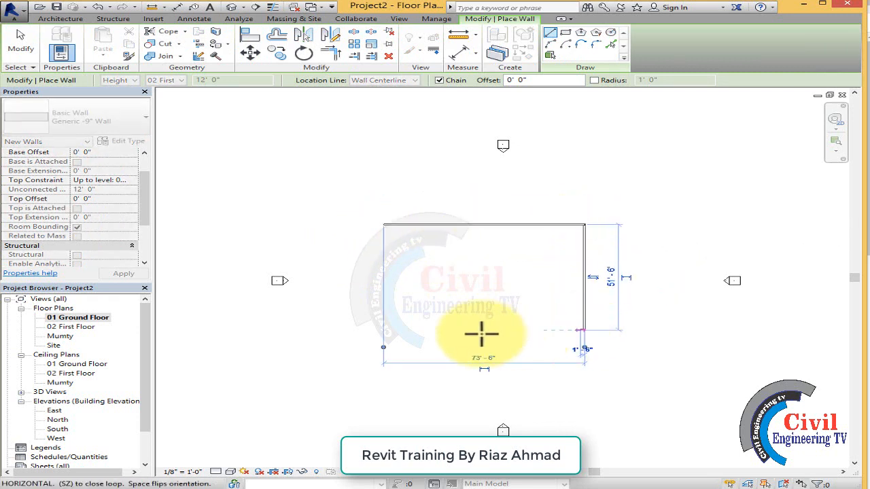
left_click(384, 331)
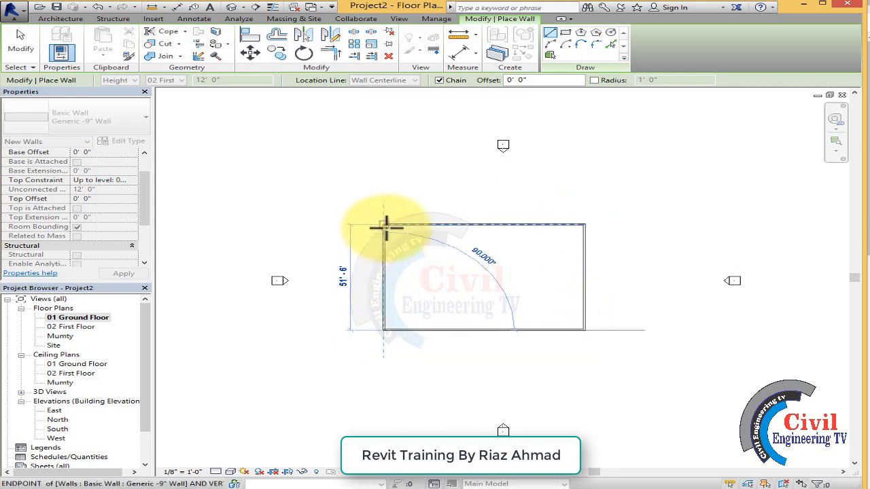
left_click(385, 225)
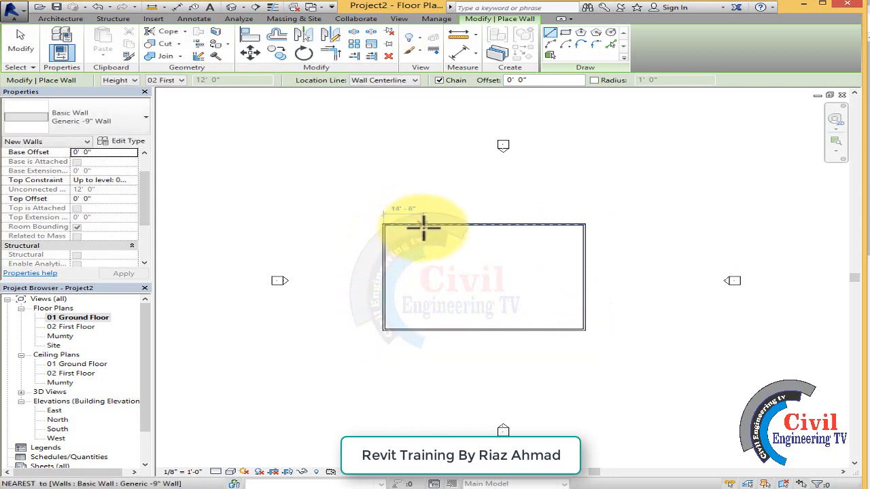
key("Escape")
key("Escape")
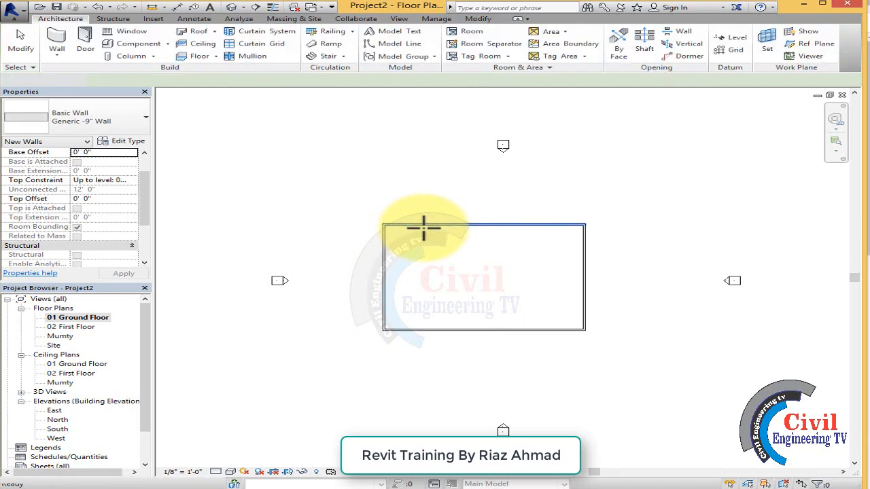
Step: Select the rectangle's upper wall and review its type and constraint properties
left_click(436, 228)
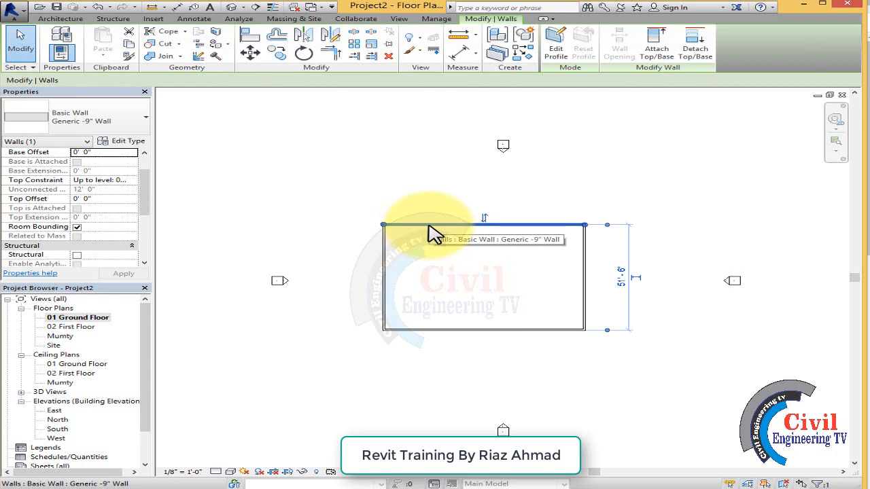
left_click_drag(146, 199, 145, 172)
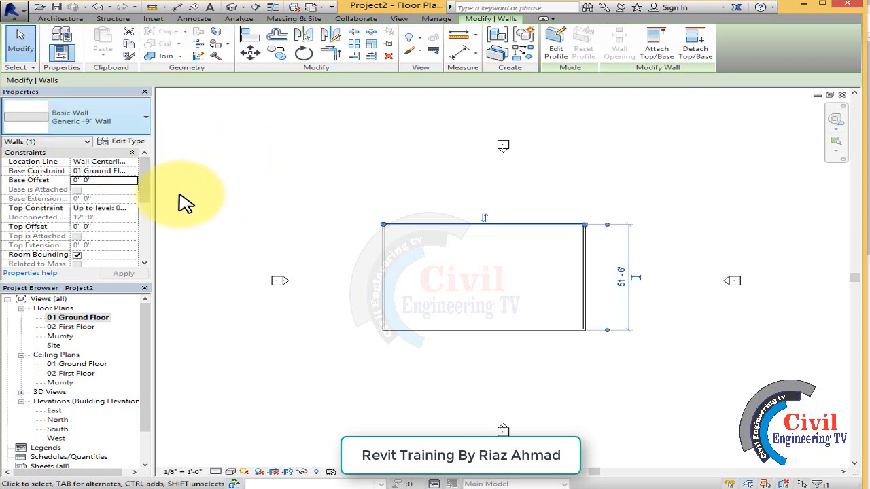
left_click_drag(143, 177, 143, 210)
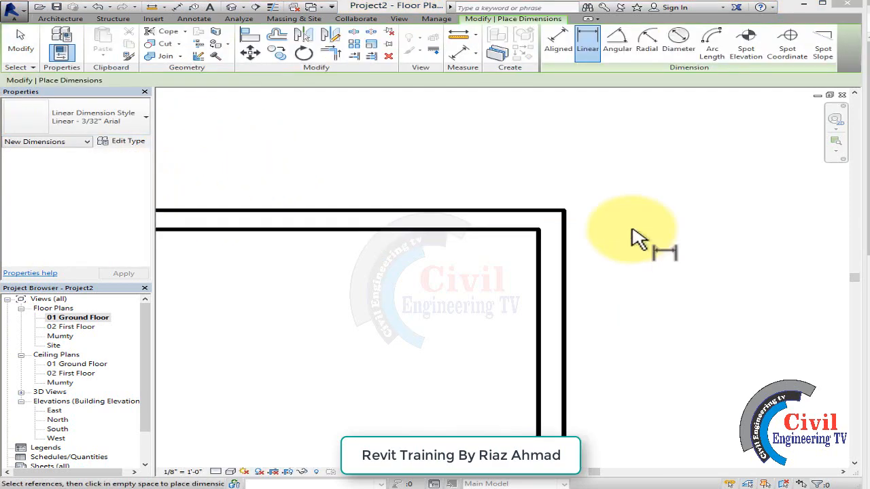
Step: Check the wall thickness at the rectangle's upper-right corner with a linear dimension, without keeping the dimension
key("Escape")
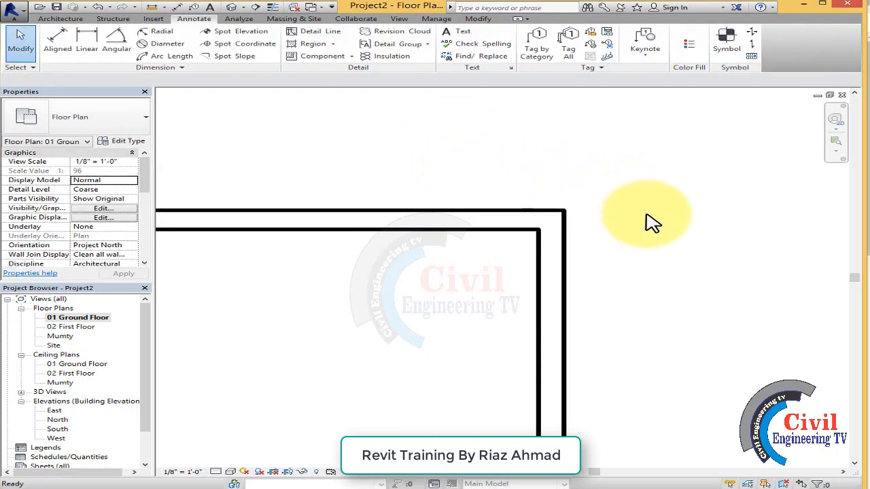
scroll(646, 219, "down", 2)
scroll(673, 241, "up", 2)
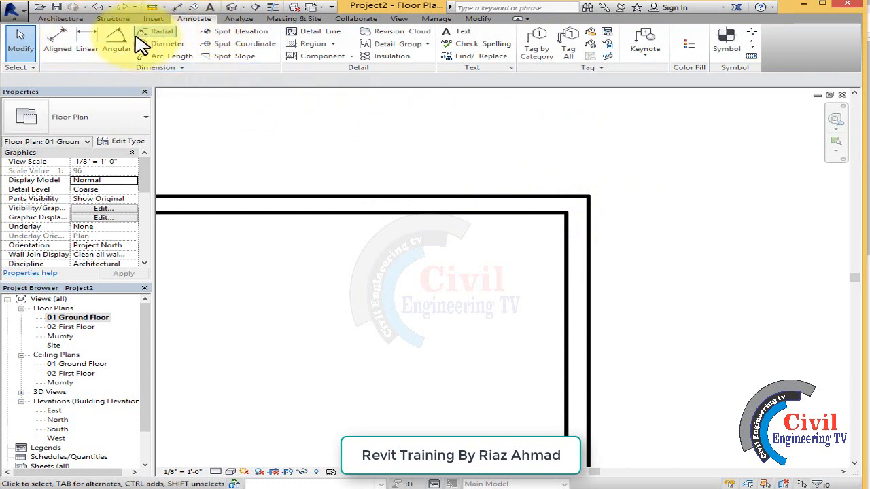
left_click(87, 51)
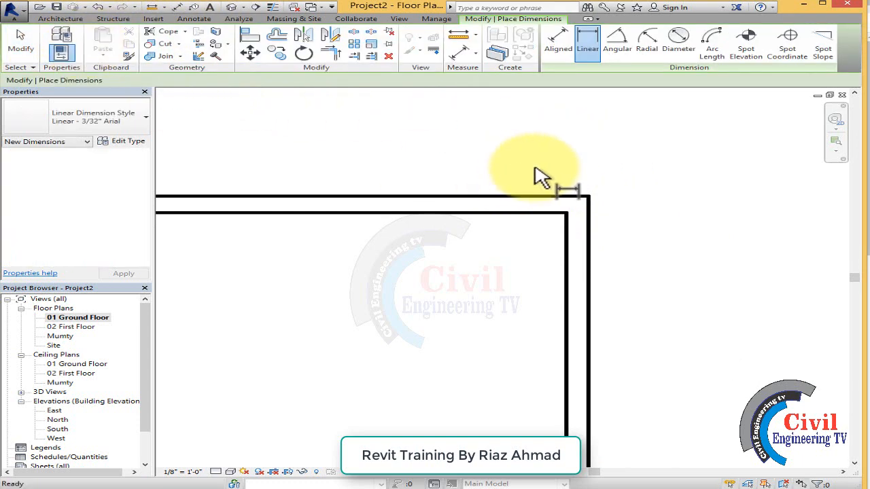
left_click(590, 203)
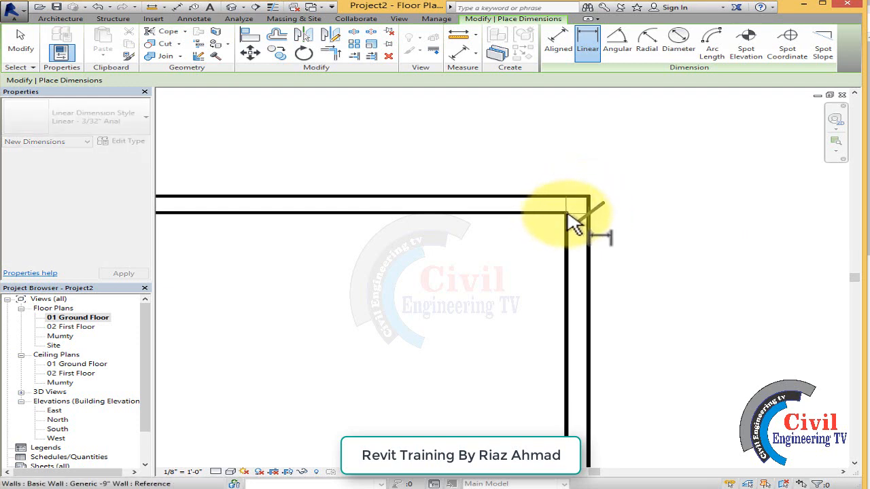
left_click(573, 216)
left_click(571, 170)
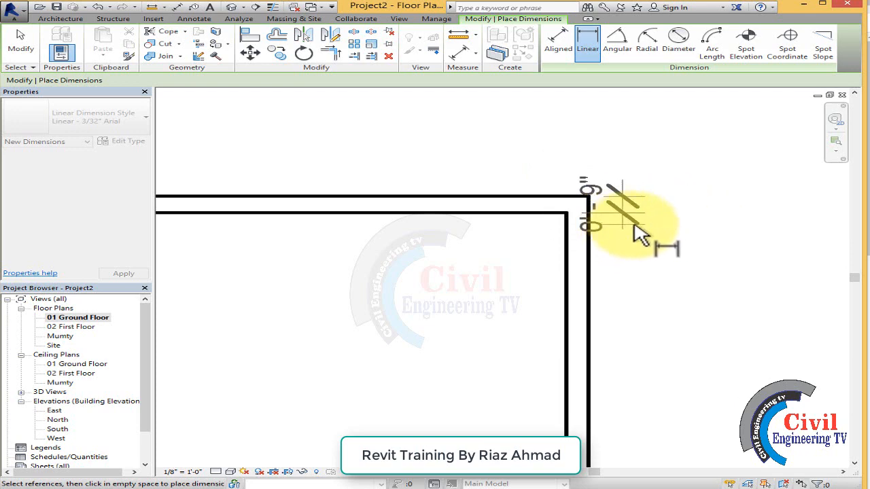
key("Escape")
scroll(717, 214, "down", 2)
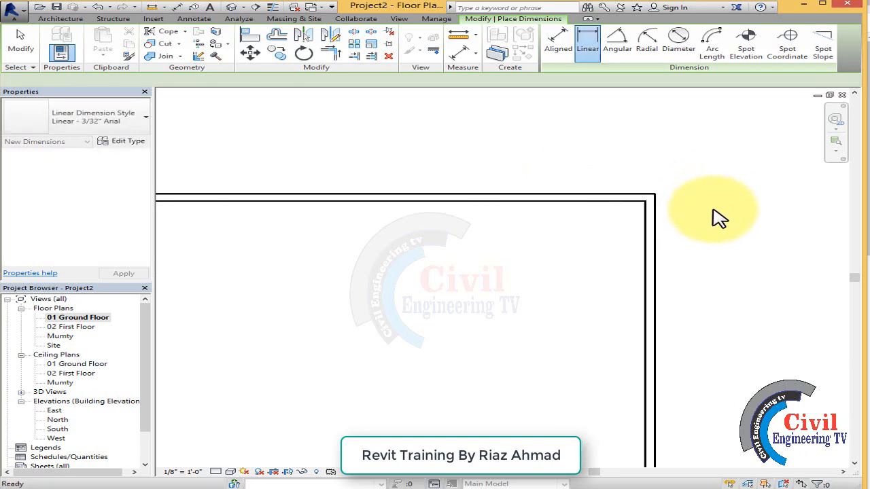
scroll(718, 215, "down", 2)
key("Escape")
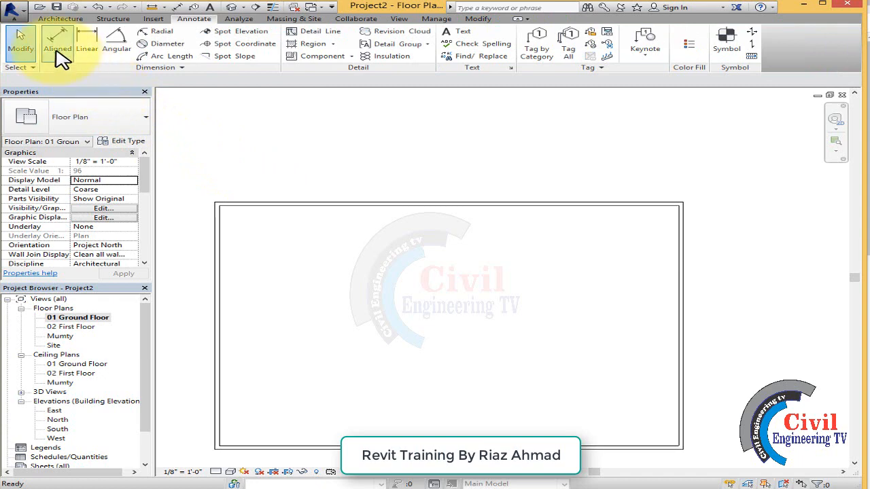
Step: Draw a vertical Generic -4.5" Wall partition about 51'-6" long across the middle of the rectangle, from the upper wall to the lower wall
left_click(58, 18)
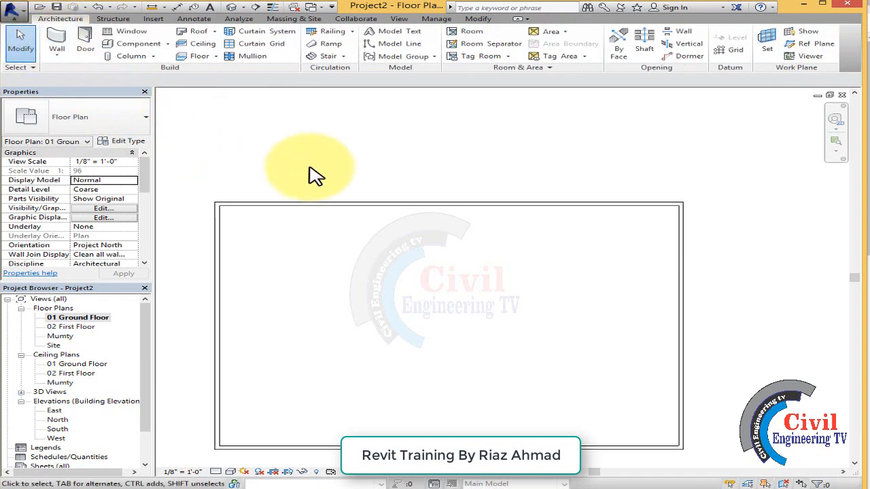
key("w")
key("a")
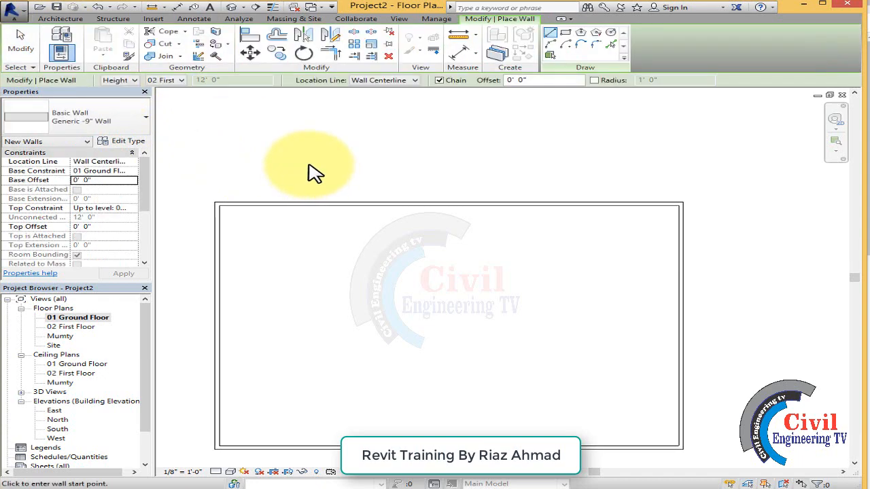
left_click(141, 121)
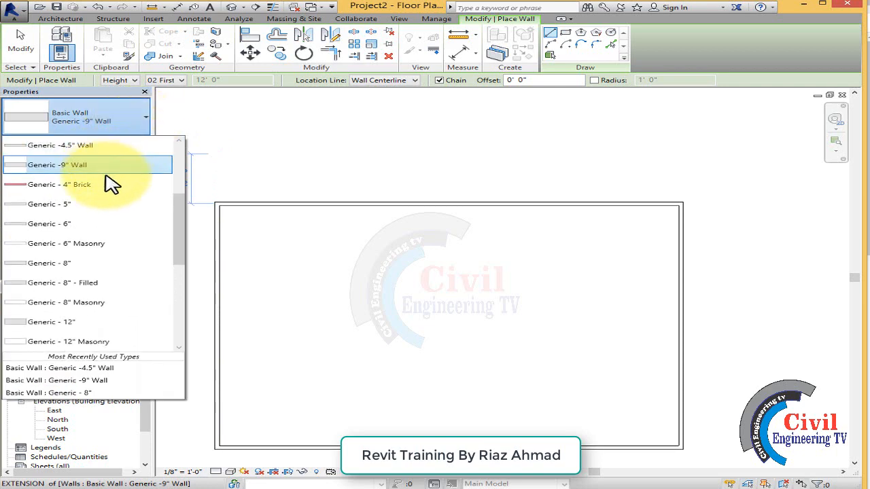
left_click(93, 146)
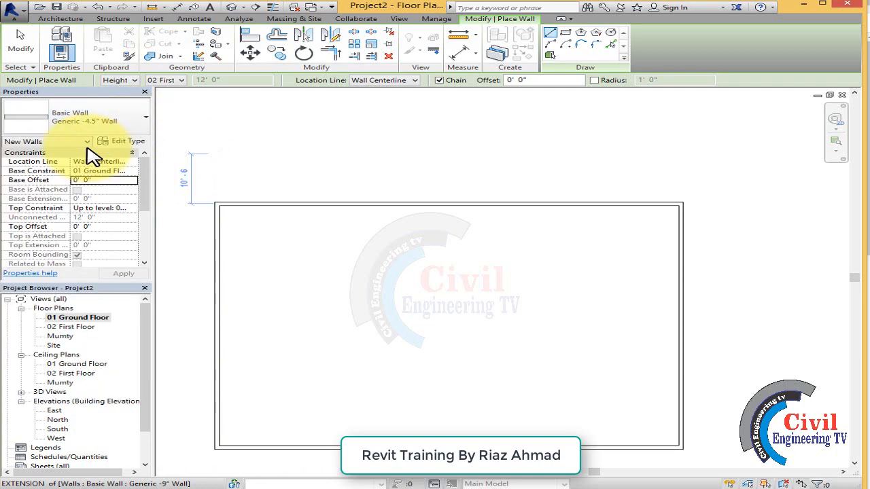
left_click(458, 202)
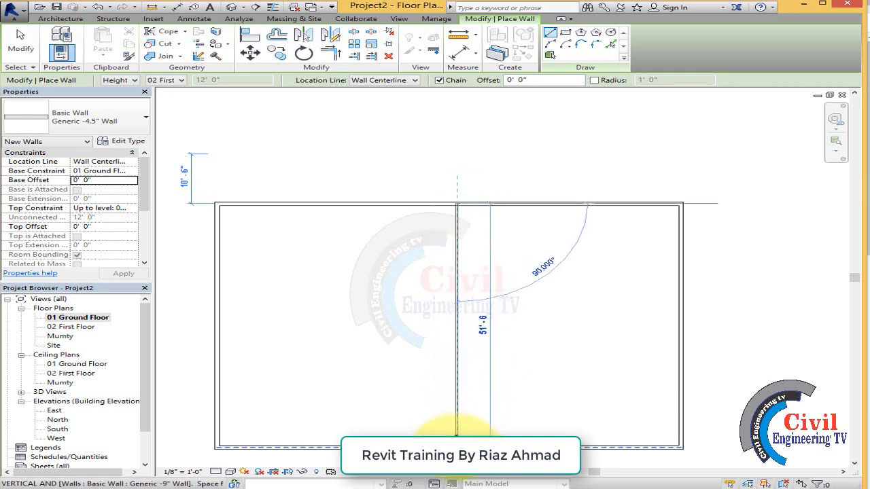
left_click(458, 435)
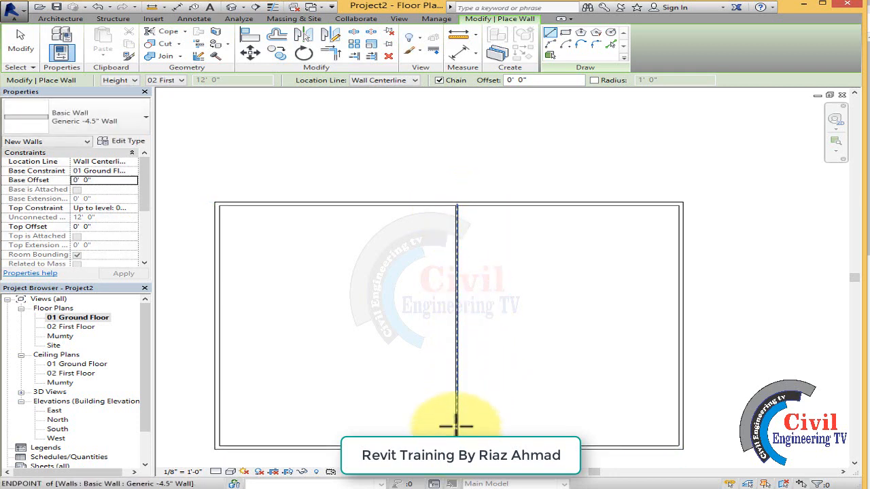
scroll(450, 238, "up", 2)
scroll(460, 190, "up", 3)
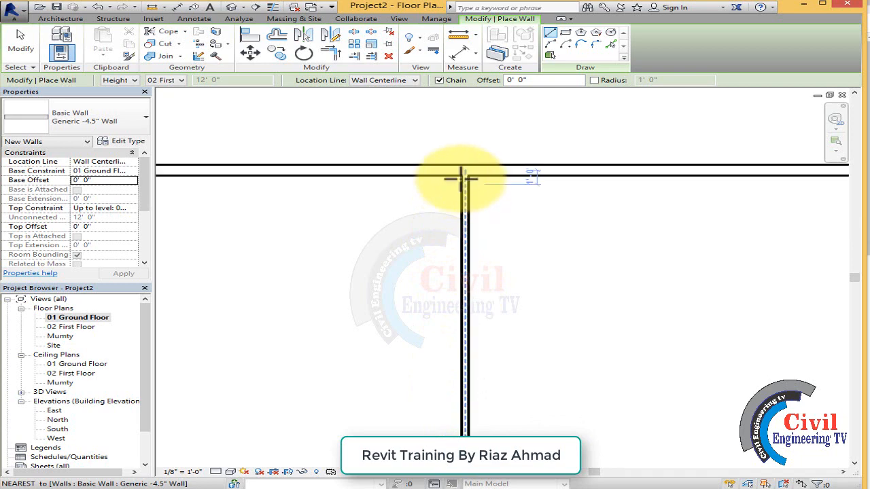
key("Escape")
key("Escape")
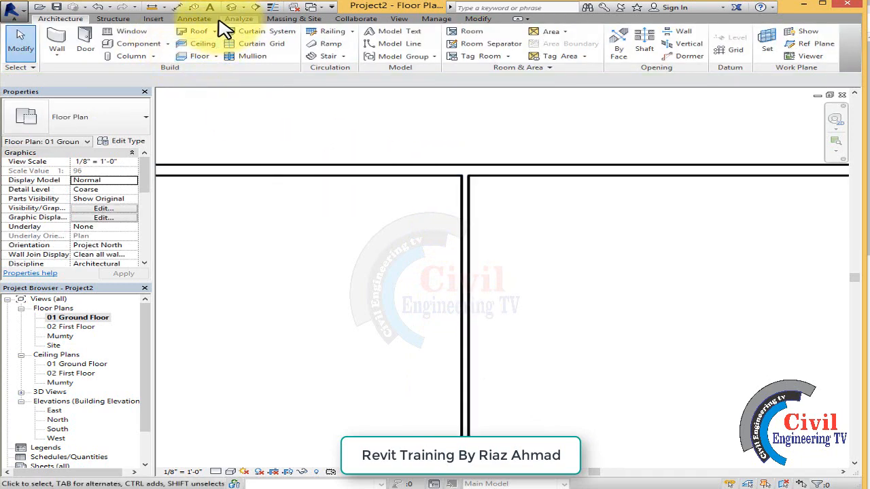
Step: Check the middle partition's thickness near the upper wall with a linear dimension, without keeping the dimension
left_click(198, 19)
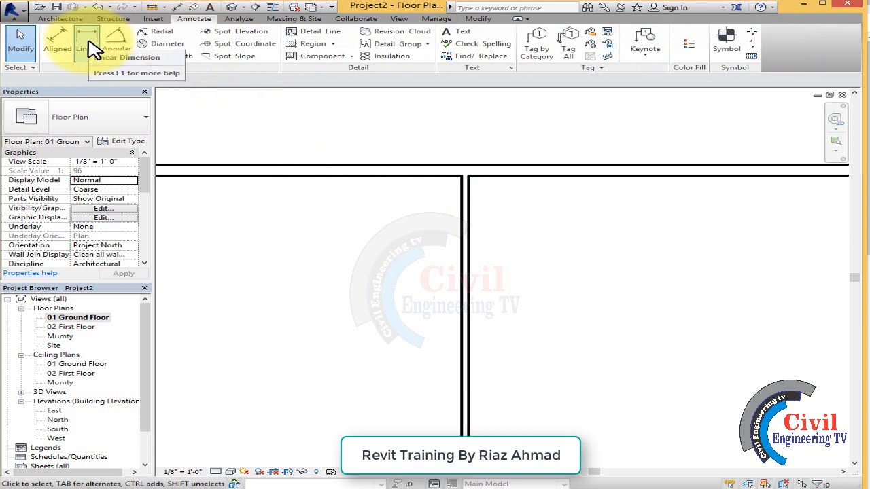
left_click(94, 49)
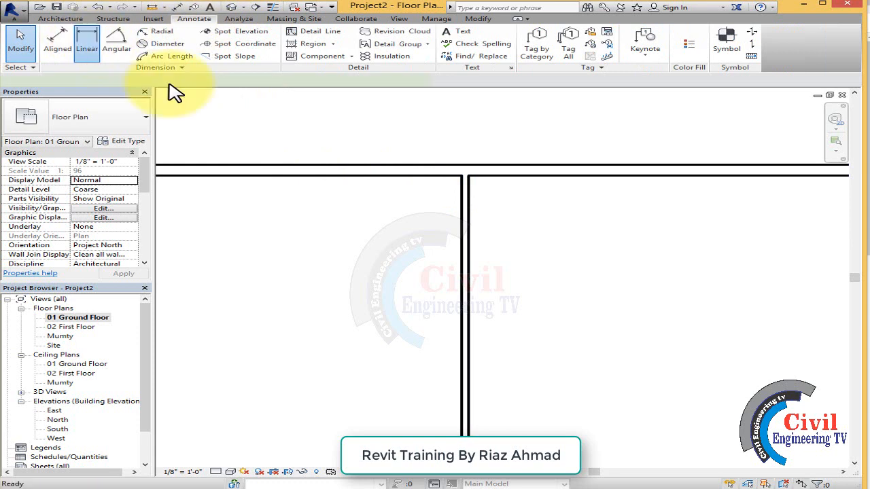
scroll(466, 181, "up", 1)
left_click(466, 183)
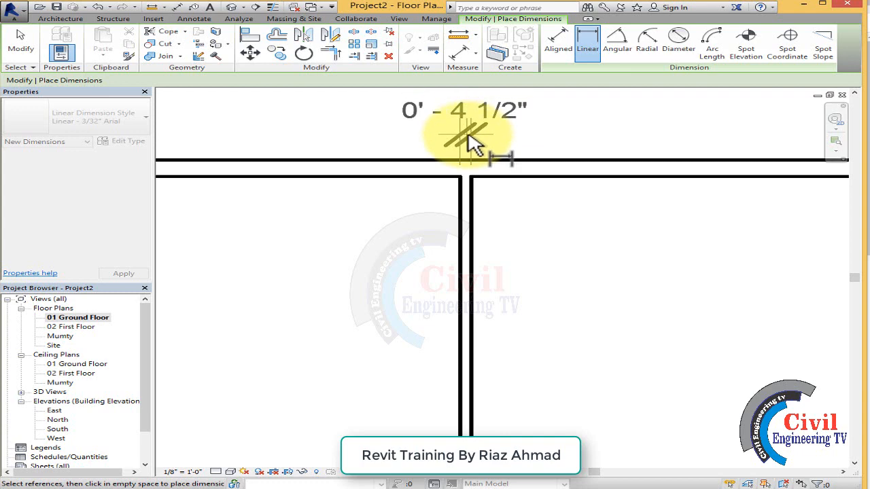
scroll(476, 140, "down", 5)
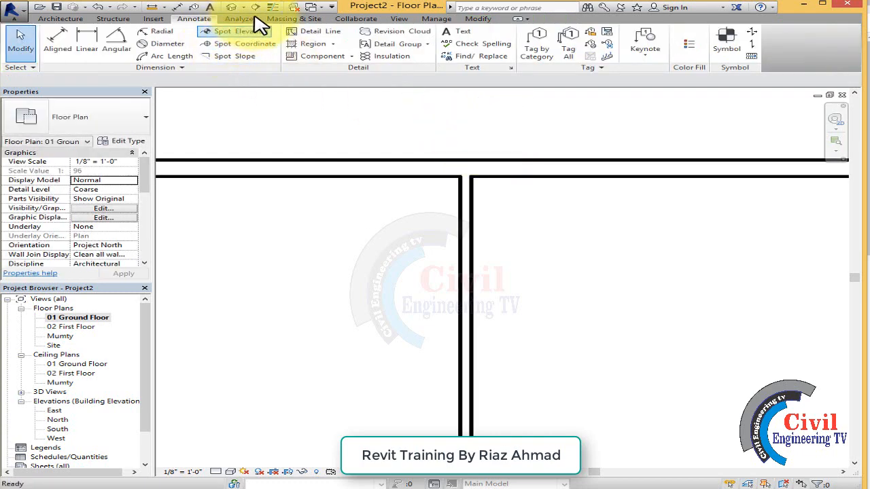
Step: Open the default 3D view and inspect the outer walls and the middle partition
left_click(231, 9)
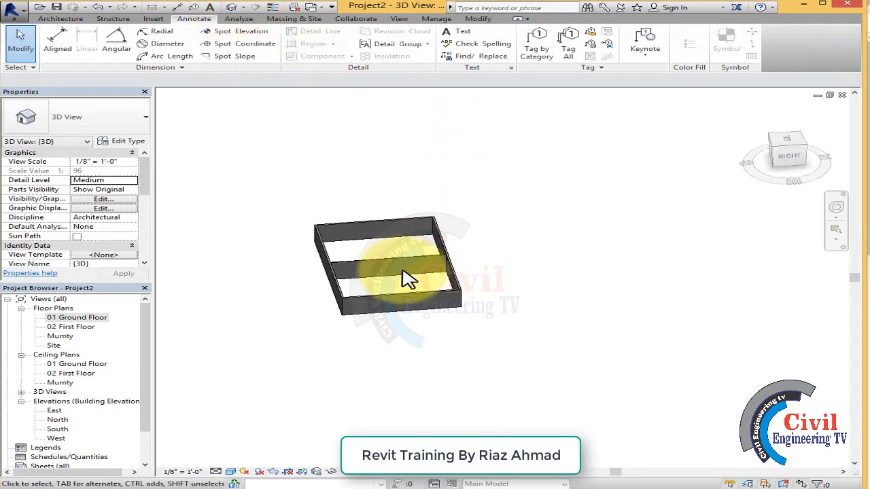
scroll(482, 265, "up", 4)
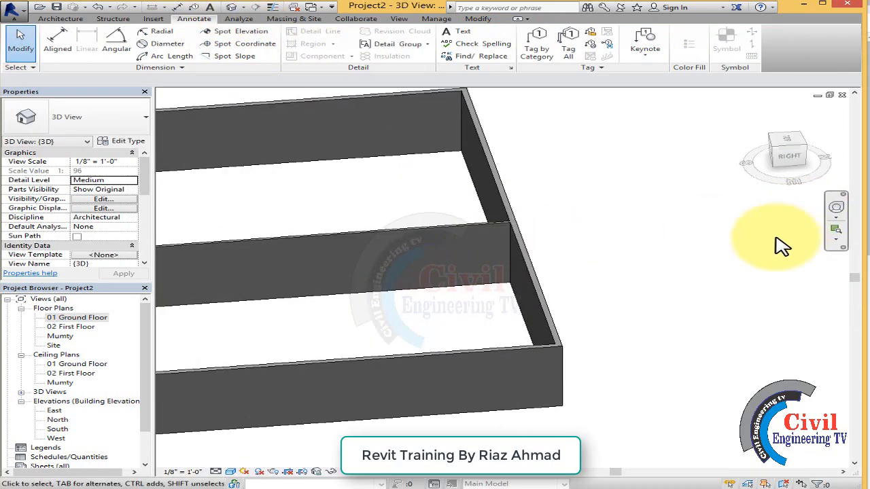
left_click_drag(762, 251, 707, 279)
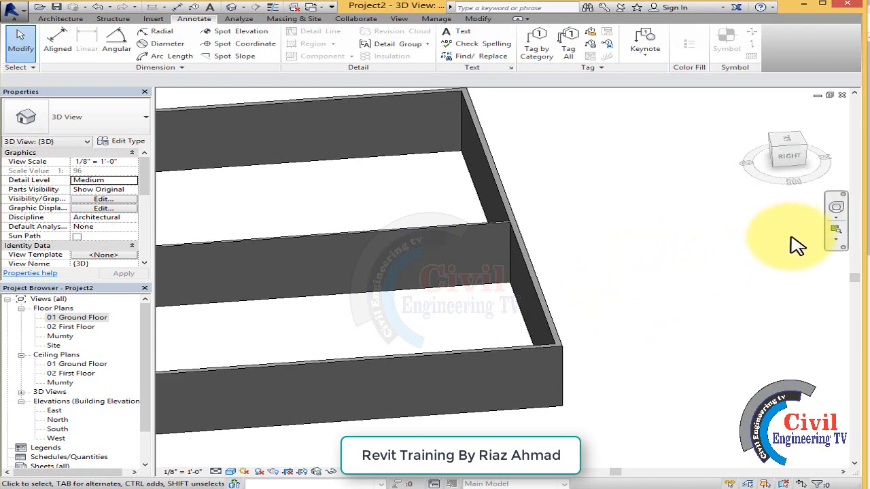
scroll(782, 237, "down", 2)
scroll(601, 309, "up", 1)
scroll(612, 319, "up", 2)
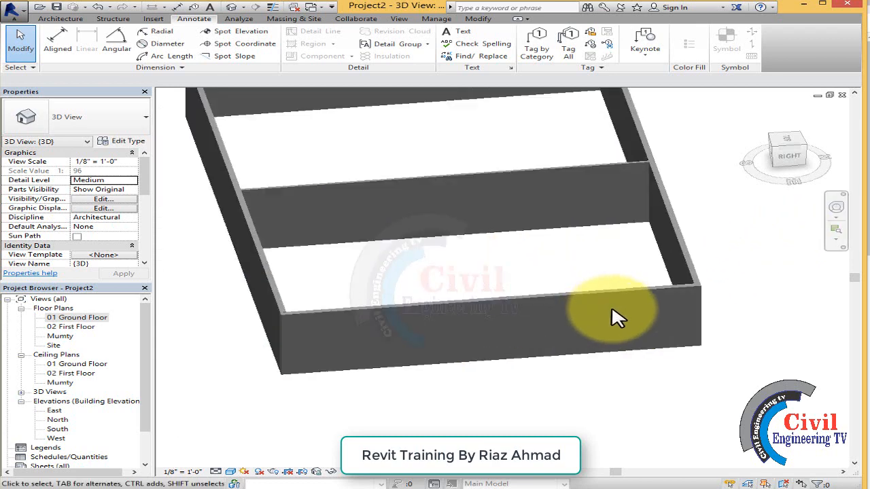
scroll(528, 324, "down", 3)
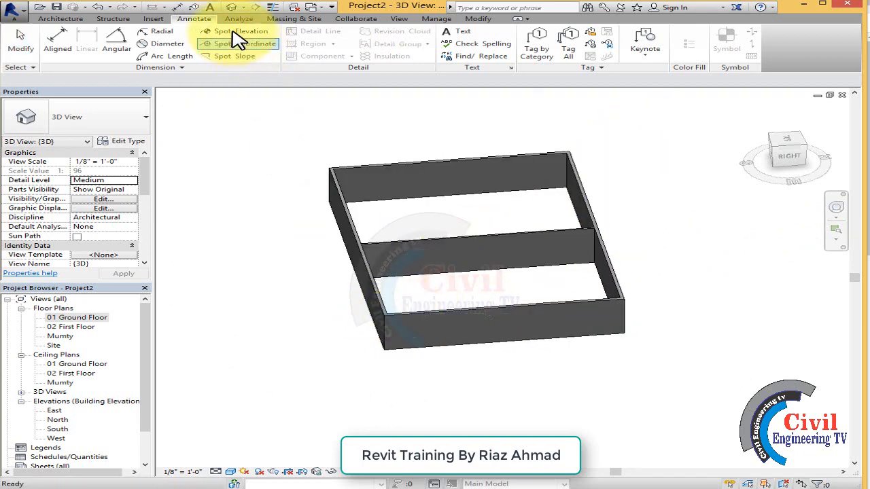
Step: Return to the 01 Ground Floor plan, then review the properties of all walls together and of the middle partition alone
left_click(82, 318)
double_click(84, 319)
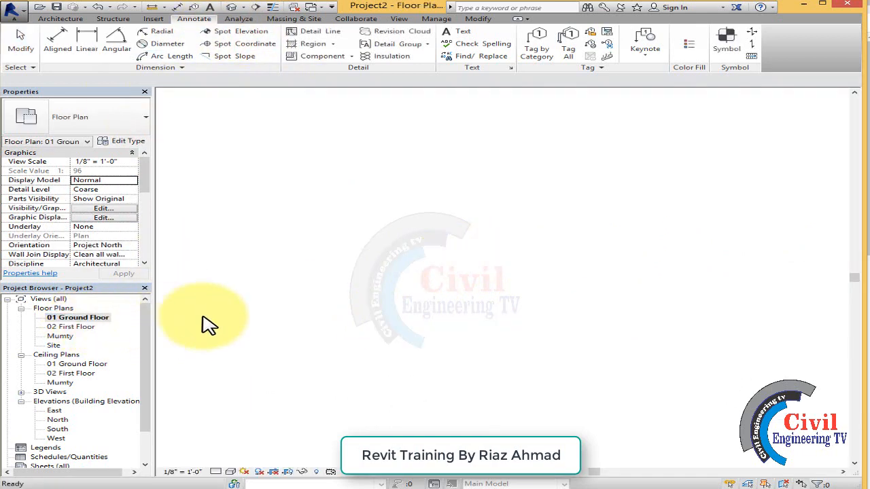
scroll(520, 219, "down", 3)
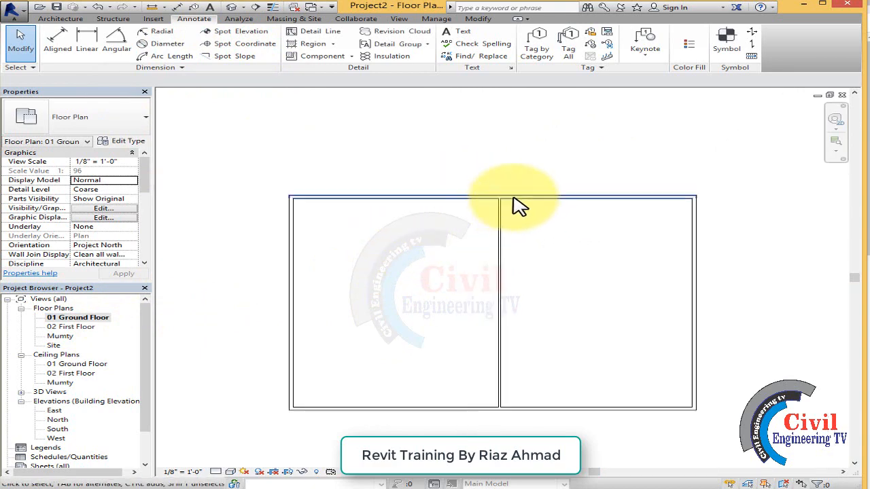
scroll(435, 197, "down", 1)
left_click_drag(282, 186, 696, 430)
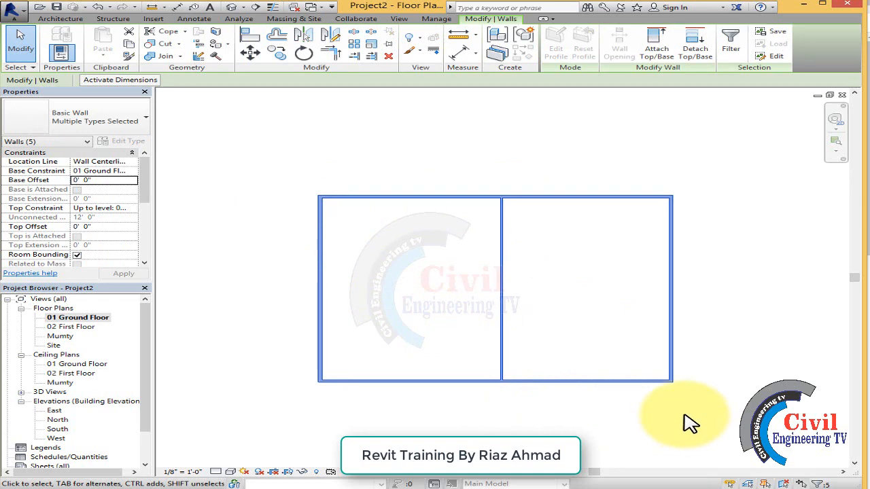
left_click(688, 422)
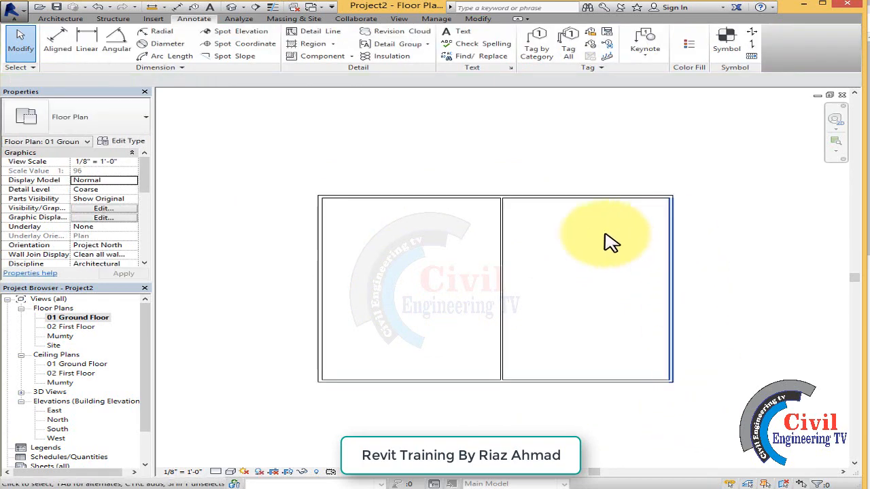
left_click(503, 215)
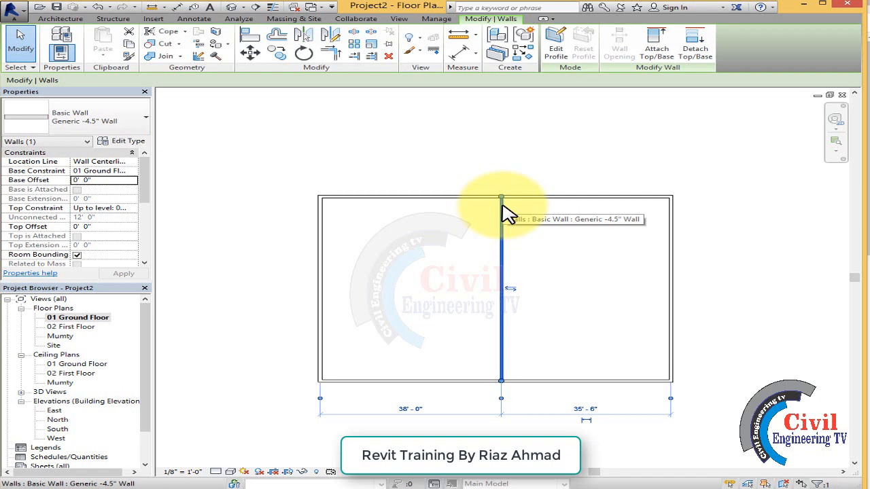
left_click(228, 230)
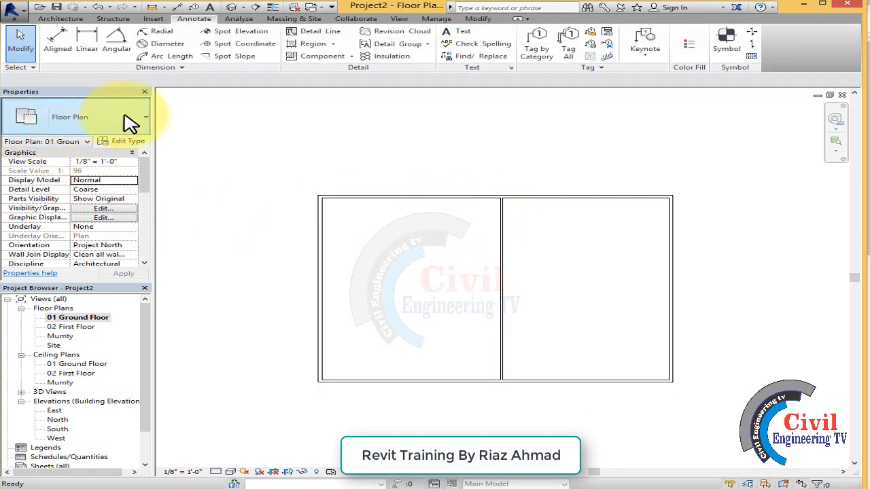
Step: Draw a horizontal Generic -4.5" Wall about 35'-6" long from the middle partition's midpoint to the rectangle's right wall
key("w")
key("a")
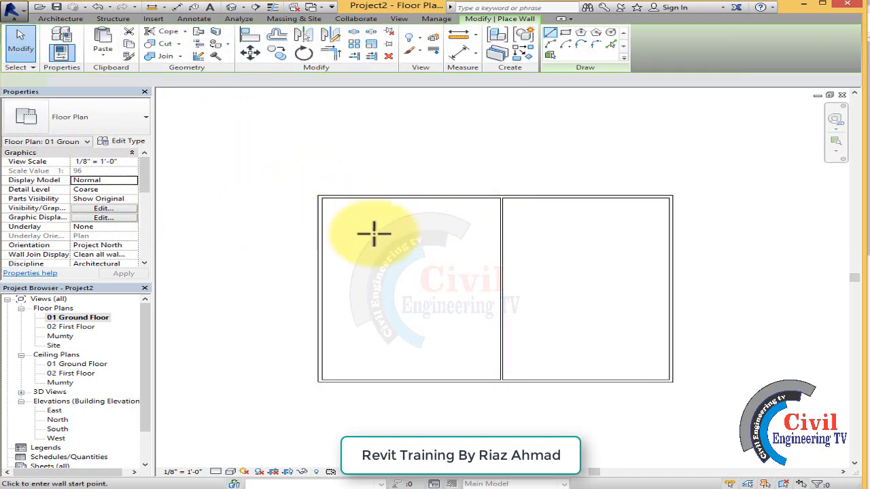
left_click(502, 288)
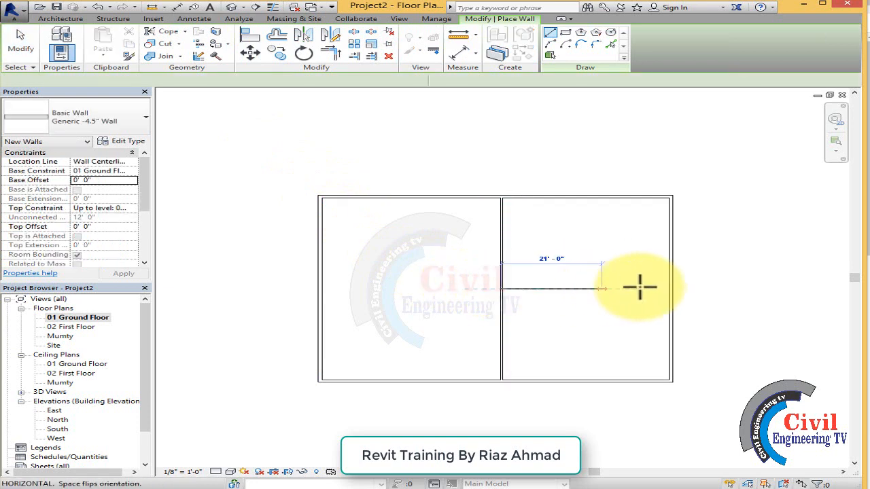
left_click(670, 289)
key("Escape")
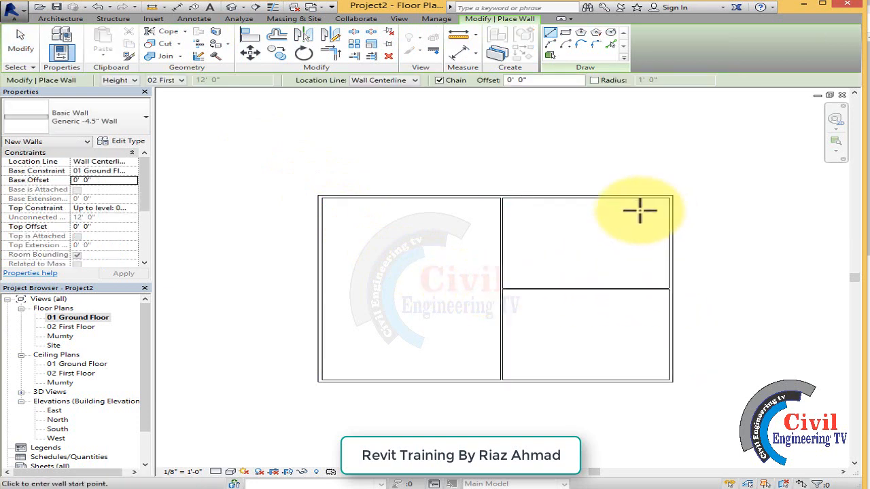
Step: Draw a vertical Generic -4.5" Wall from the upper wall to the horizontal partition, about 21'-0" right of the middle partition
left_click(603, 197)
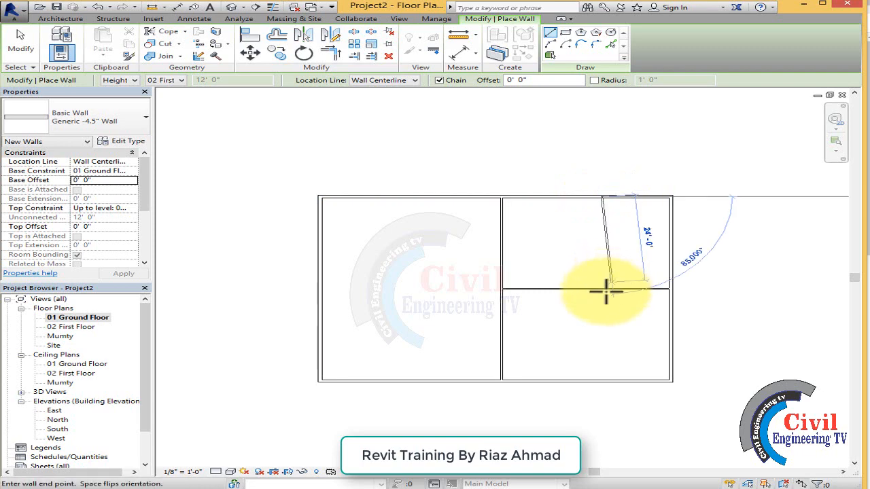
left_click(605, 290)
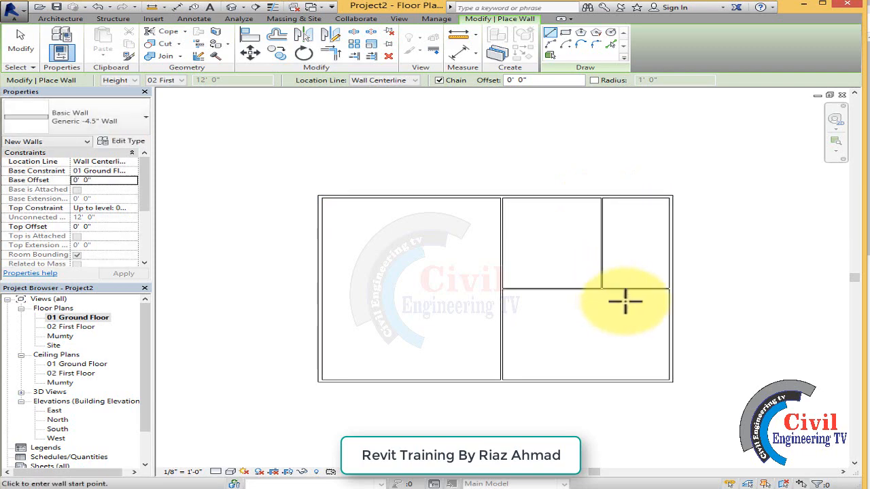
key("Escape")
key("Escape")
Step: Select all instances of the Generic -4.5" Wall partitions and change their type to Generic -9" Wall
scroll(622, 291, "up", 1)
scroll(589, 301, "up", 1)
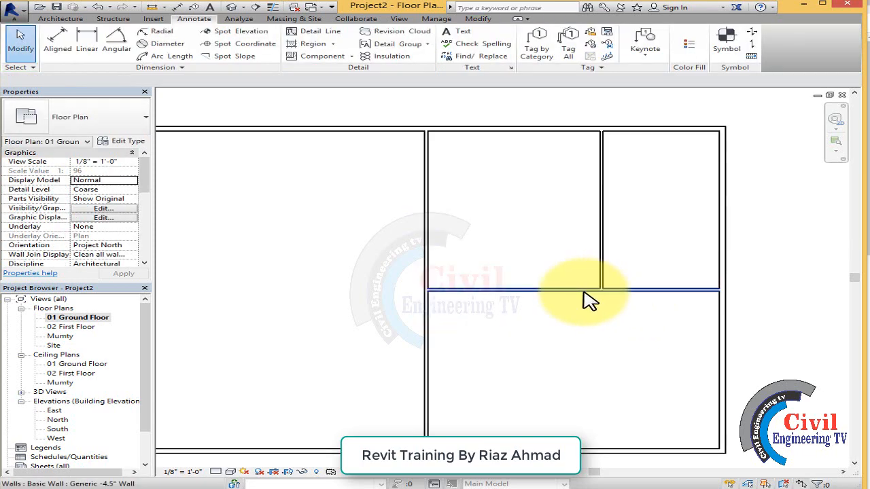
left_click(602, 249)
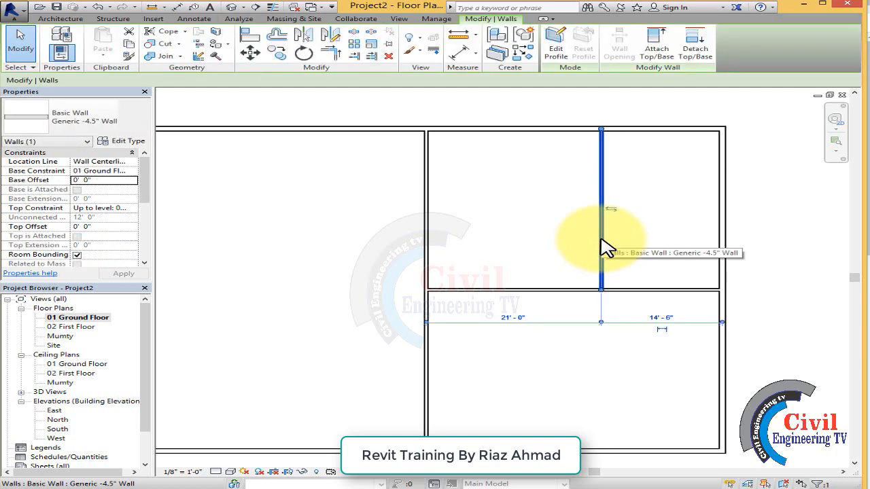
key("s")
key("a")
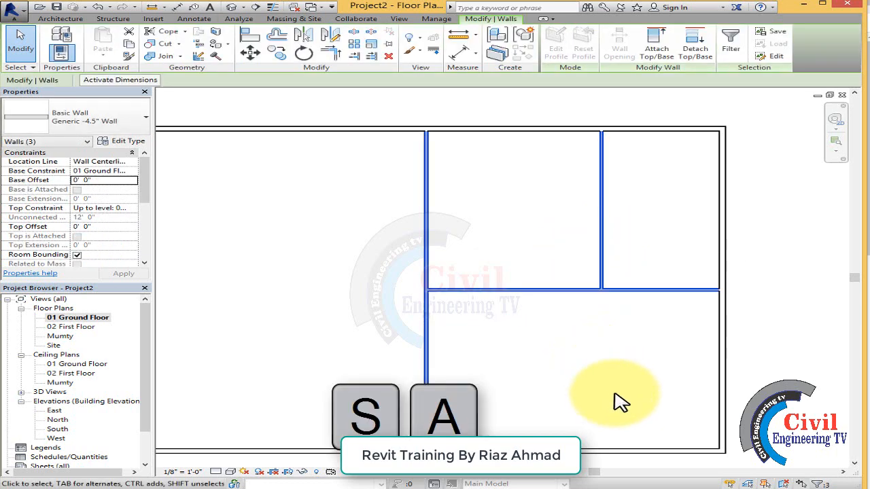
scroll(602, 323, "down", 2)
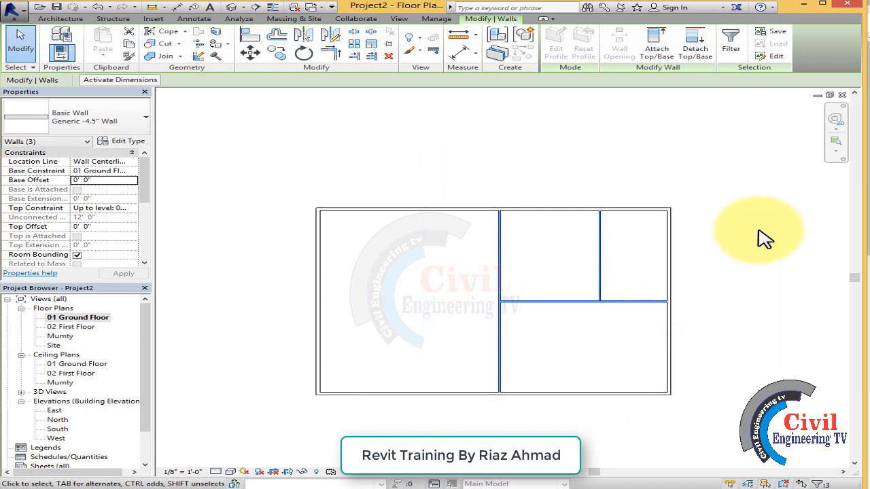
left_click(119, 122)
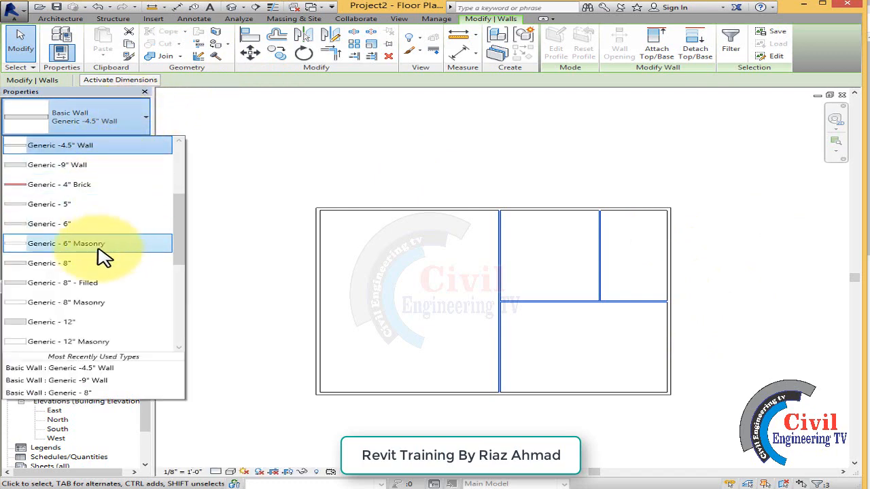
scroll(89, 172, "up", 1)
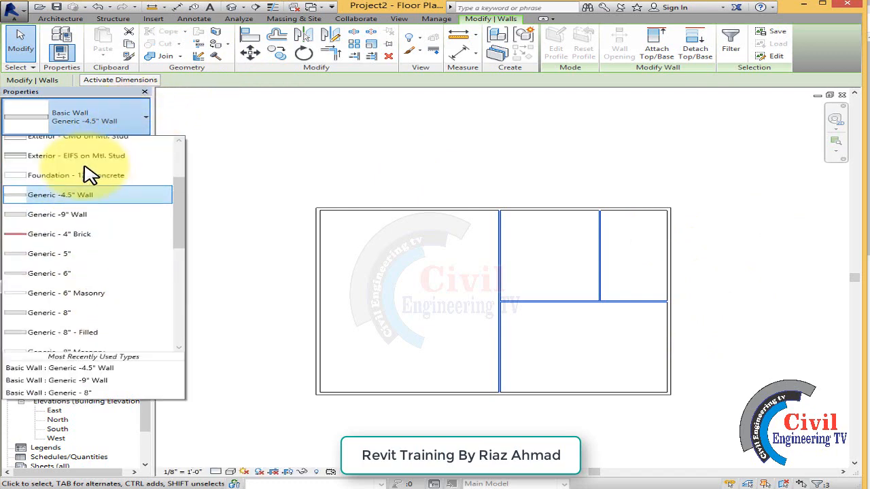
left_click(69, 216)
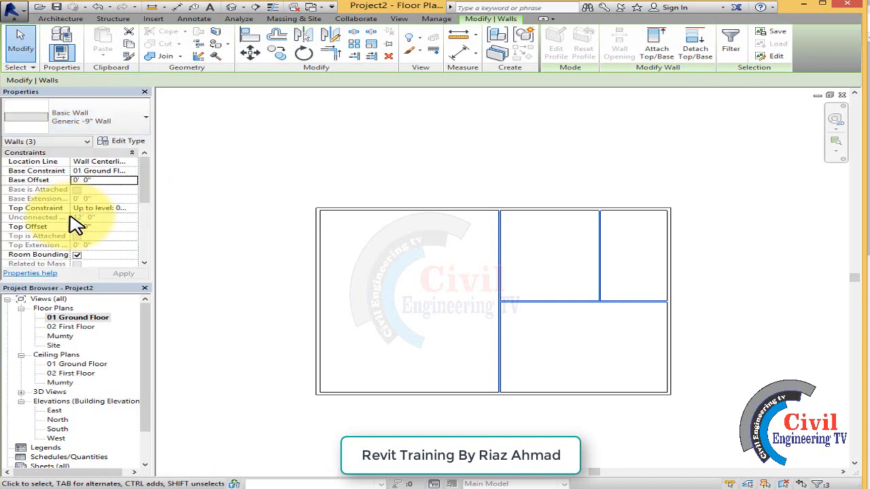
scroll(597, 297, "up", 1)
scroll(597, 297, "up", 1)
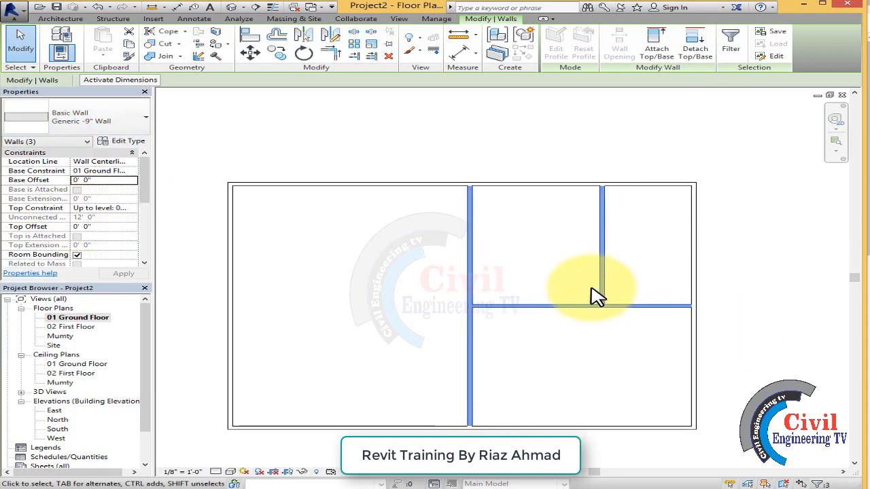
scroll(587, 247, "down", 2)
left_click(586, 248)
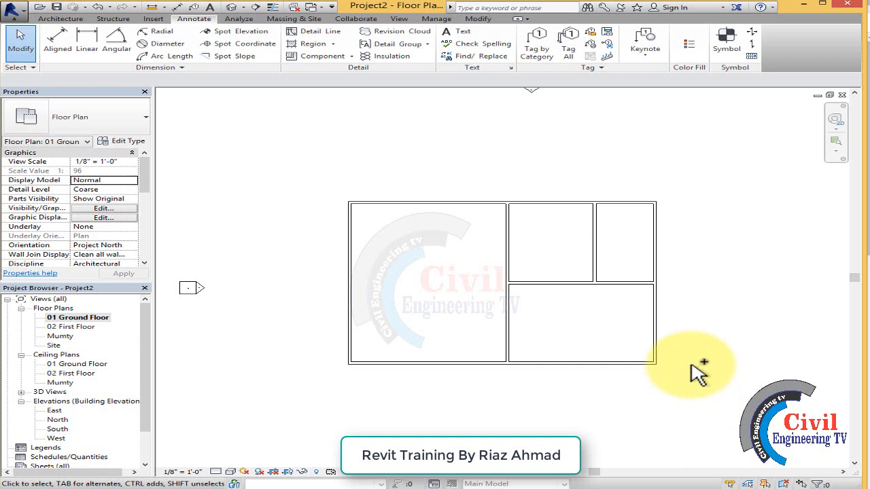
Step: Select all instances of Generic -9" Wall and browse the available wall types without changing them
left_click(650, 365)
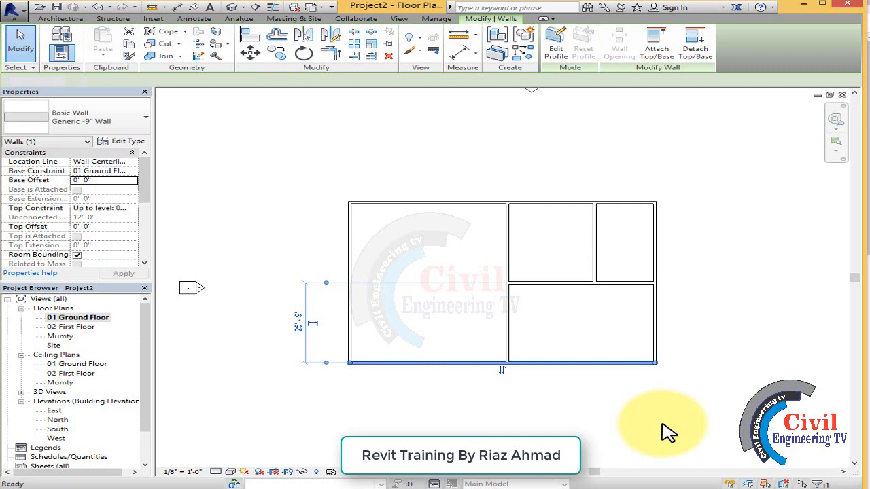
key("s")
key("a")
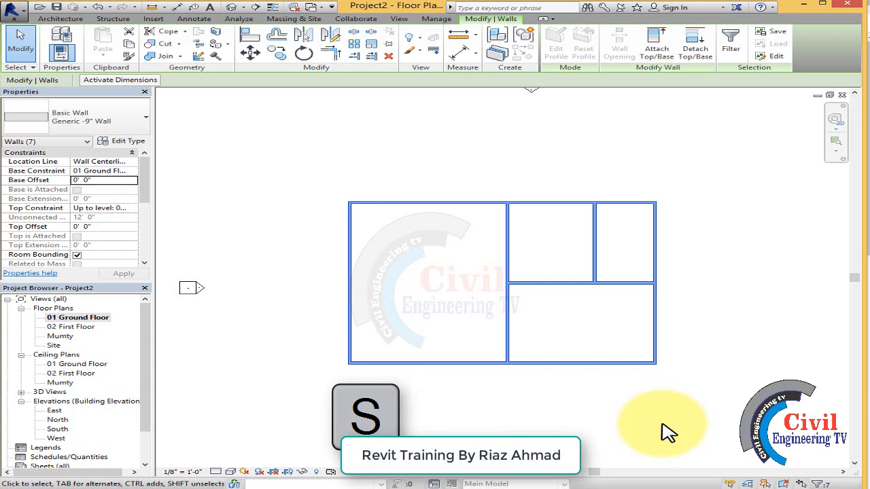
left_click(136, 129)
left_click_drag(184, 202, 183, 285)
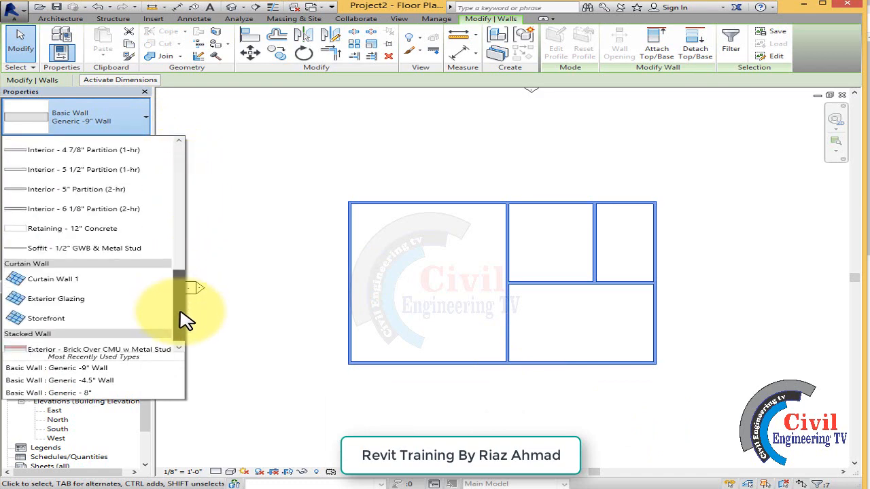
left_click(334, 210)
left_click(334, 197)
Step: Delete all walls from the 01 Ground Floor plan, keeping the elevation markers
scroll(433, 283, "down", 2)
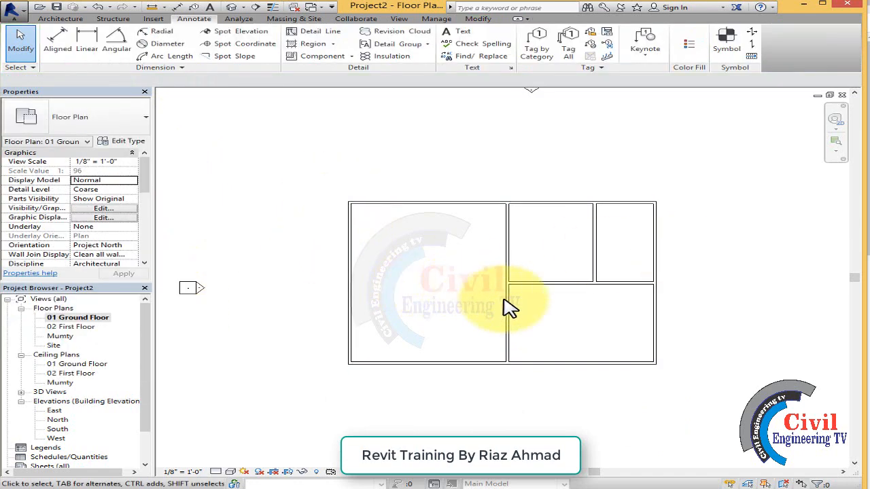
left_click_drag(583, 225, 364, 353)
key("Delete")
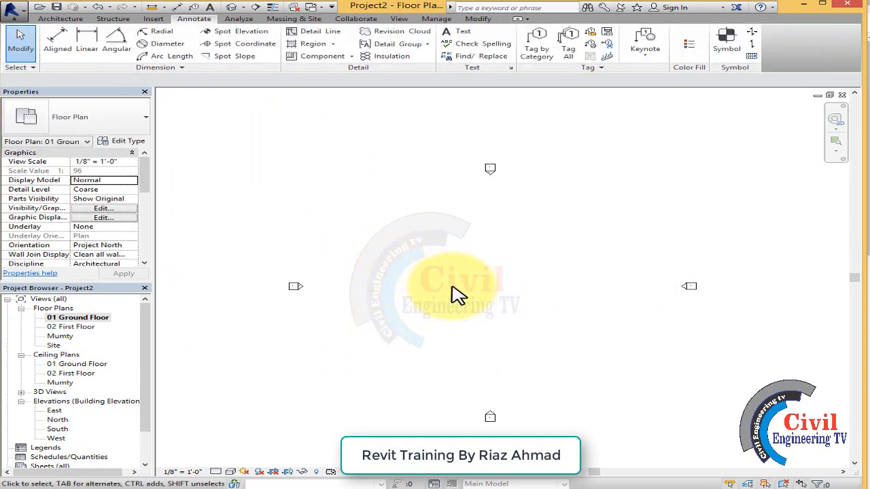
Step: Draw a rectangle of Generic -4.5" Wall between the elevation markers, about 64'-0" wide and 84'-0" high
left_click(61, 19)
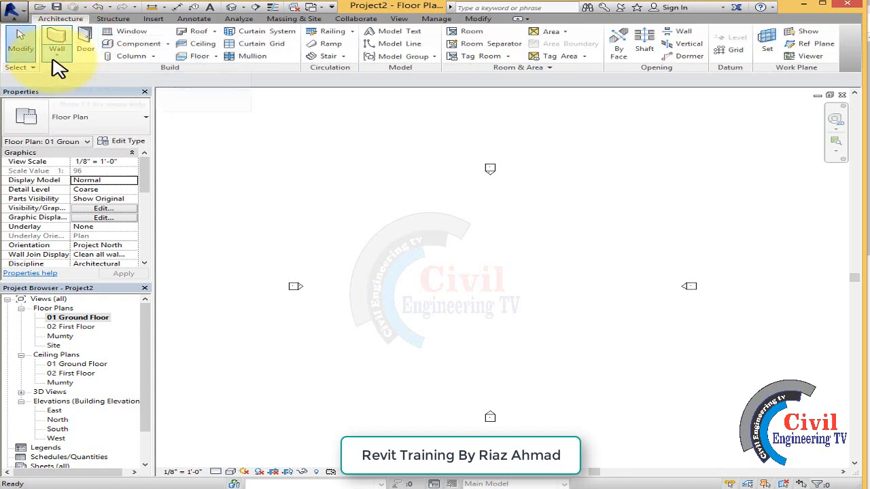
left_click(59, 57)
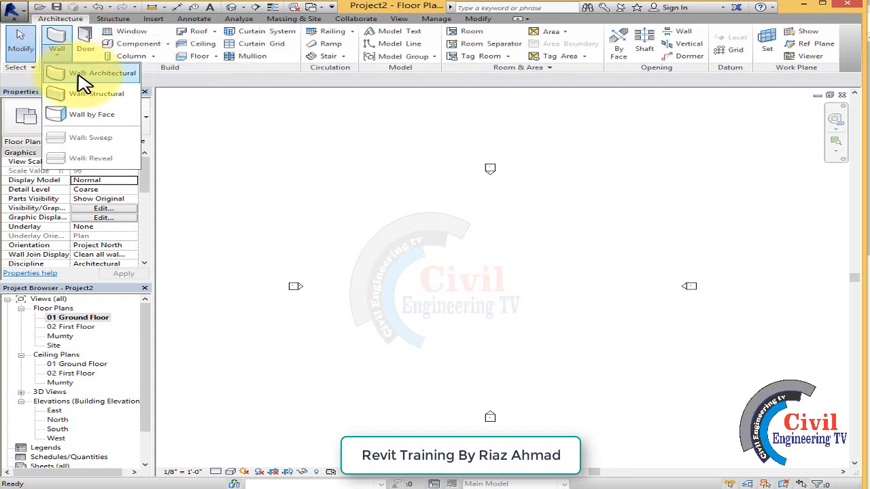
left_click(83, 73)
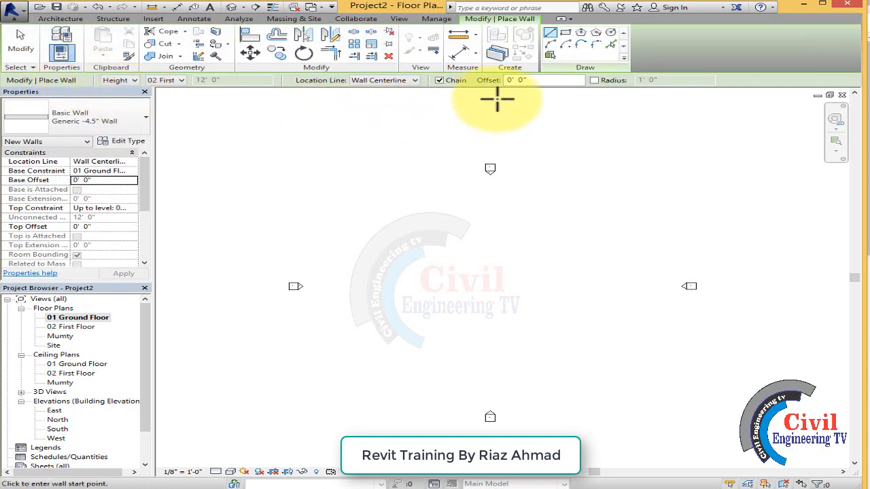
left_click(569, 35)
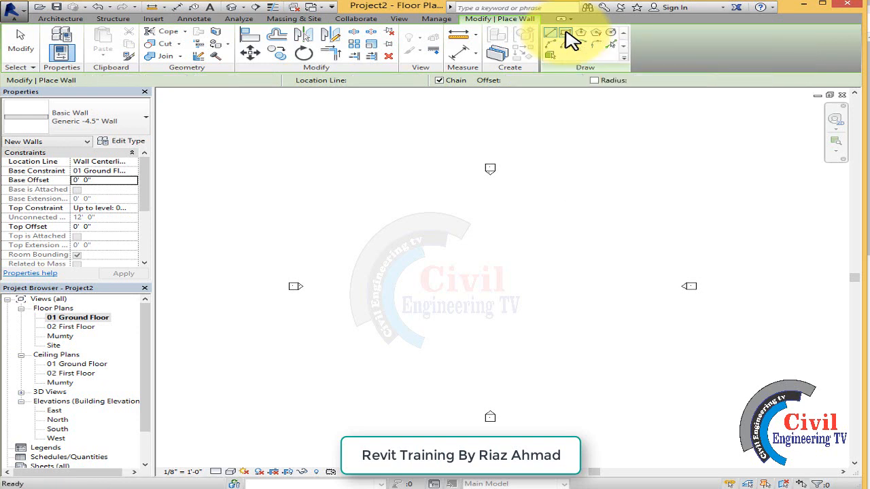
left_click(399, 203)
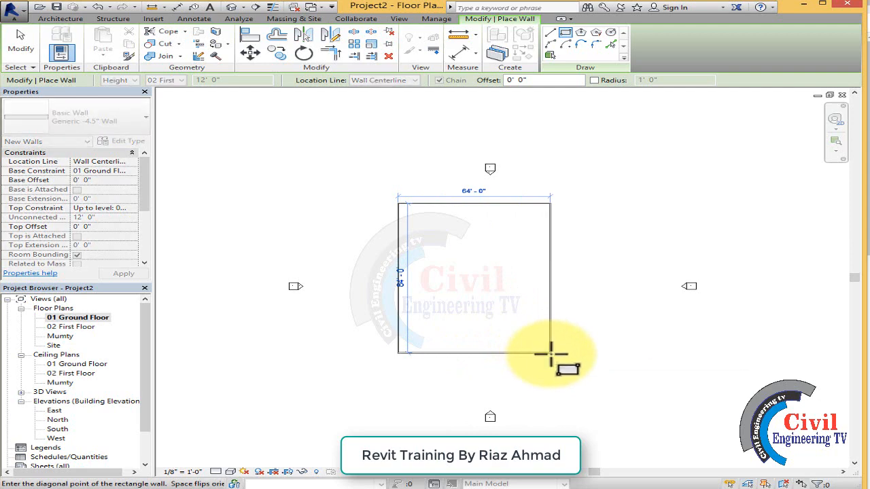
left_click(551, 352)
key("Escape")
key("Escape")
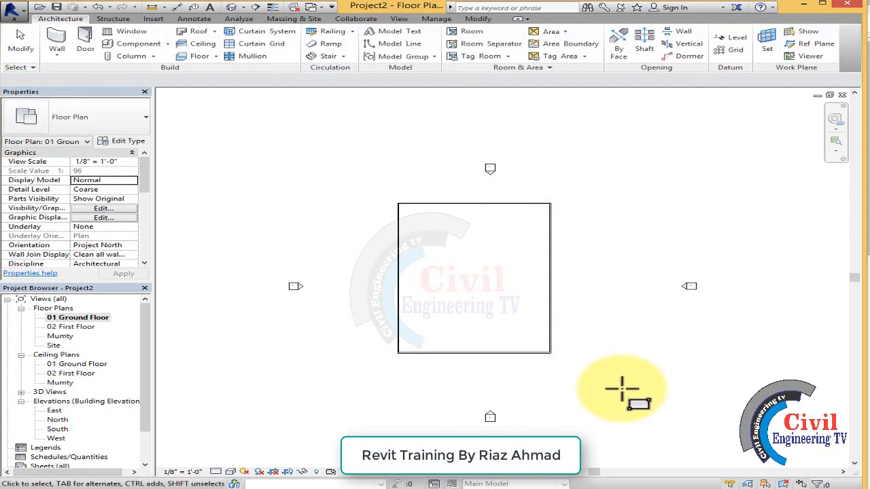
Step: Set the distance between the rectangle's lower and upper walls to 50'-0"
left_click(535, 354)
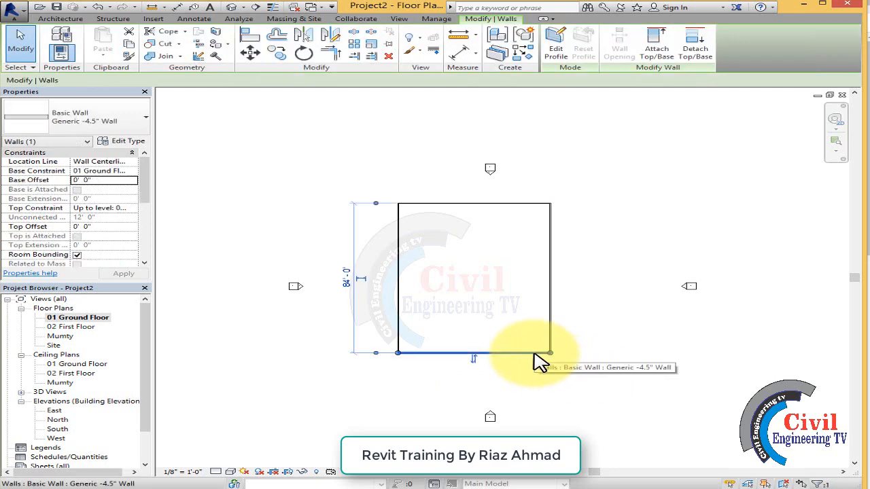
left_click(347, 278)
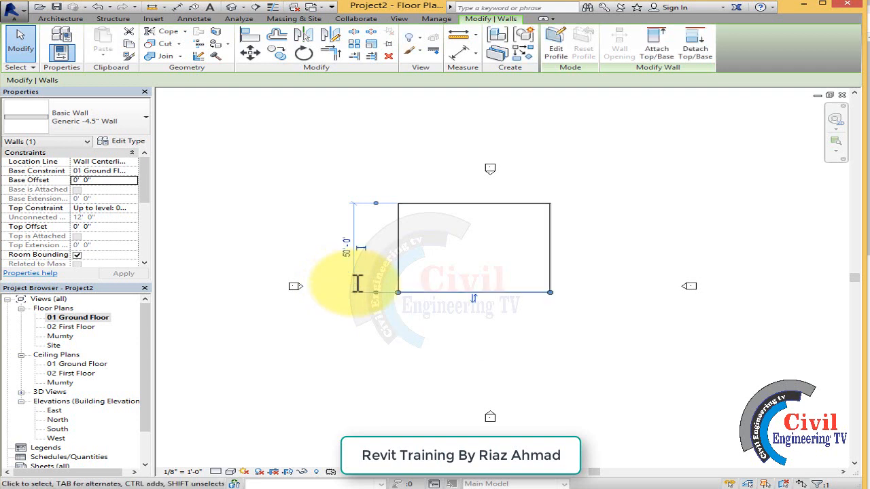
key("Return")
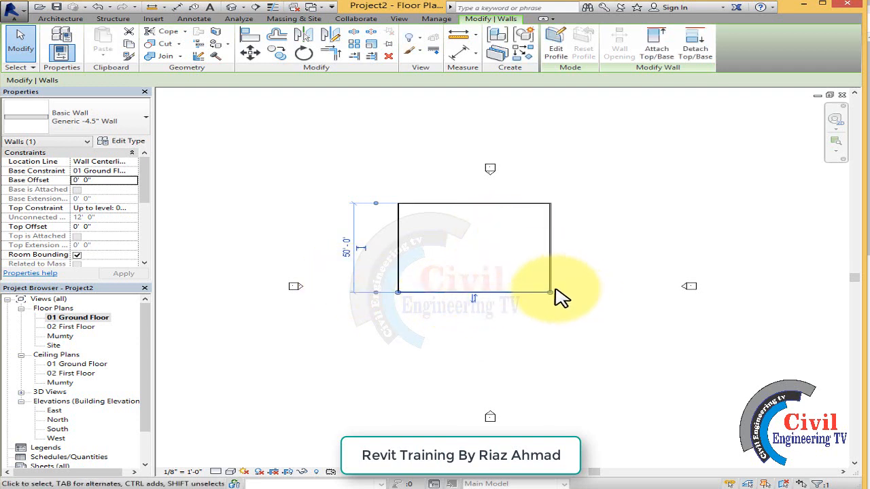
left_click(530, 316)
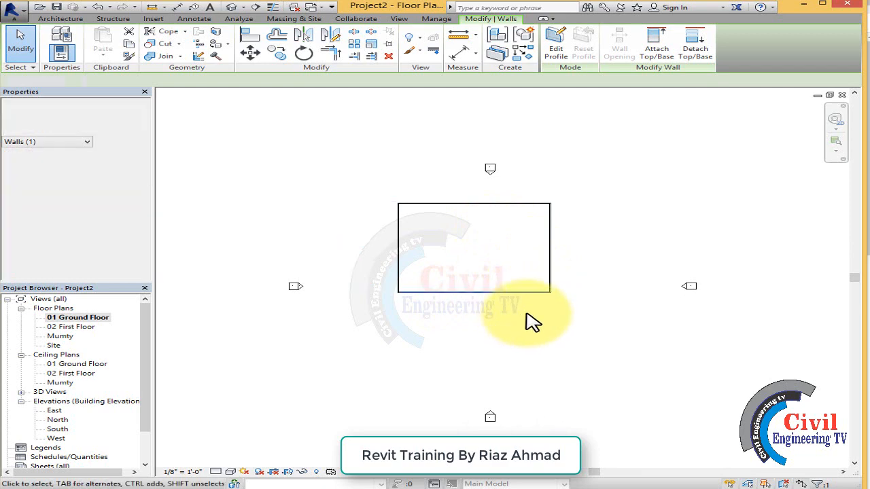
left_click(511, 301)
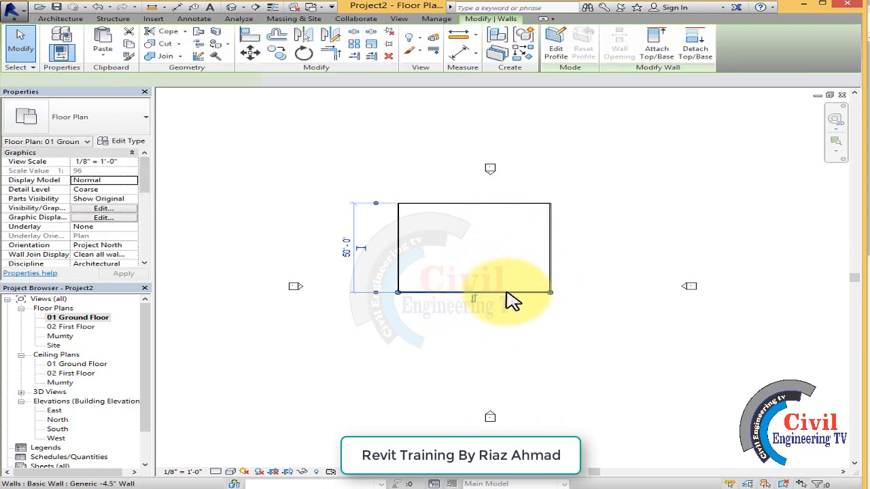
Step: Set the distance from the rectangle's left wall to its right wall to 27'
left_click(552, 255)
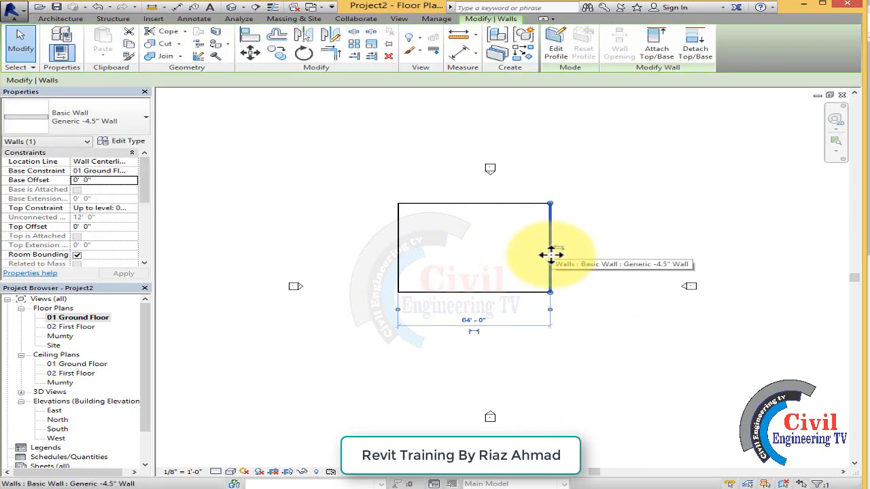
left_click(468, 322)
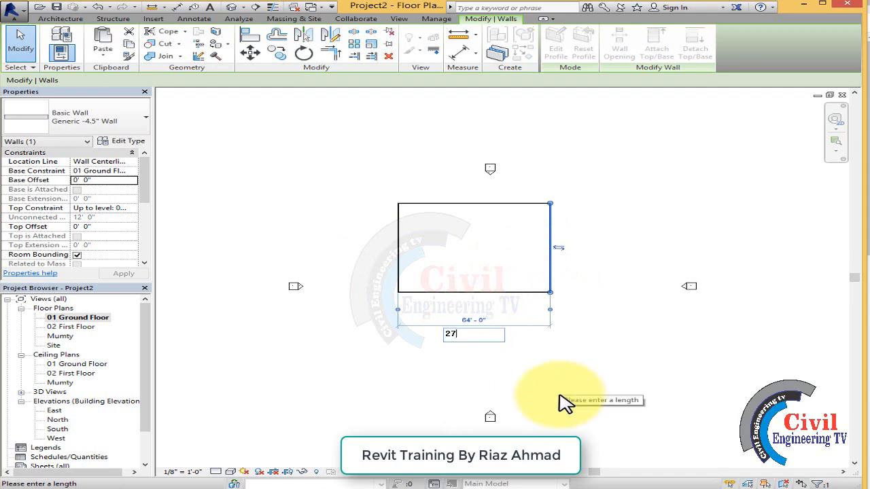
type("27")
key("Return")
left_click(497, 336)
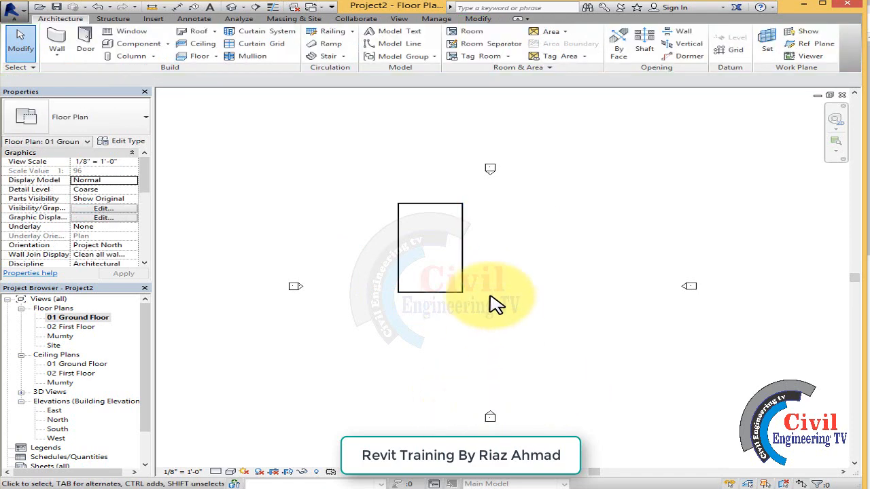
scroll(435, 204, "up", 1)
scroll(441, 213, "up", 3)
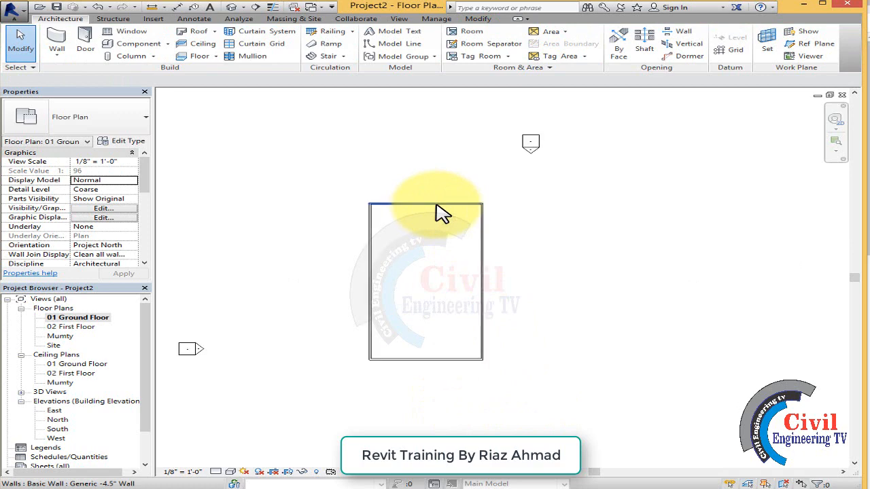
left_click(441, 213)
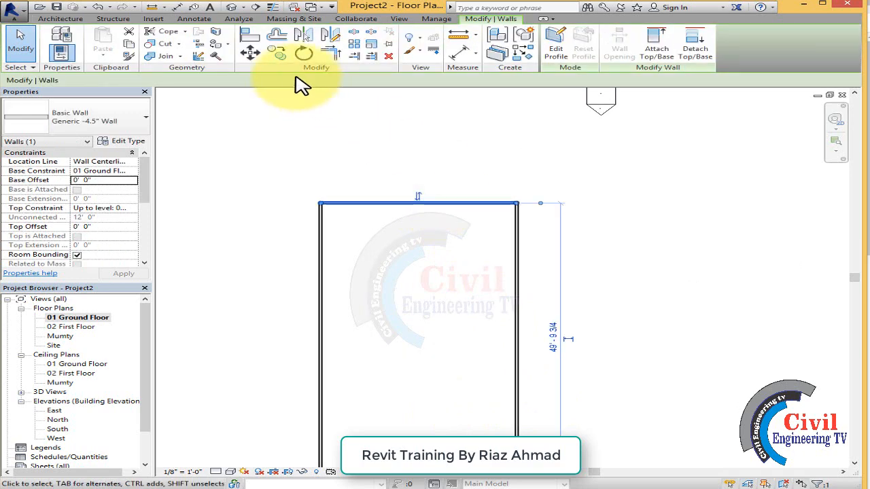
key("Escape")
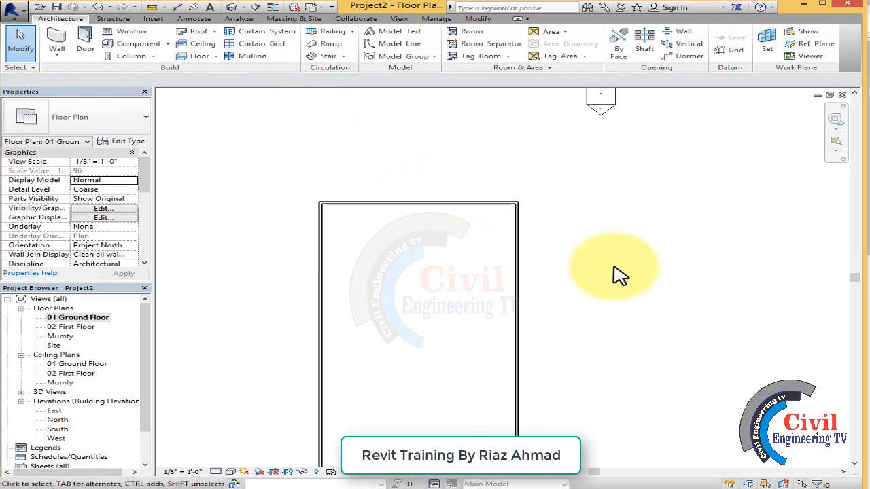
scroll(577, 264, "down", 2)
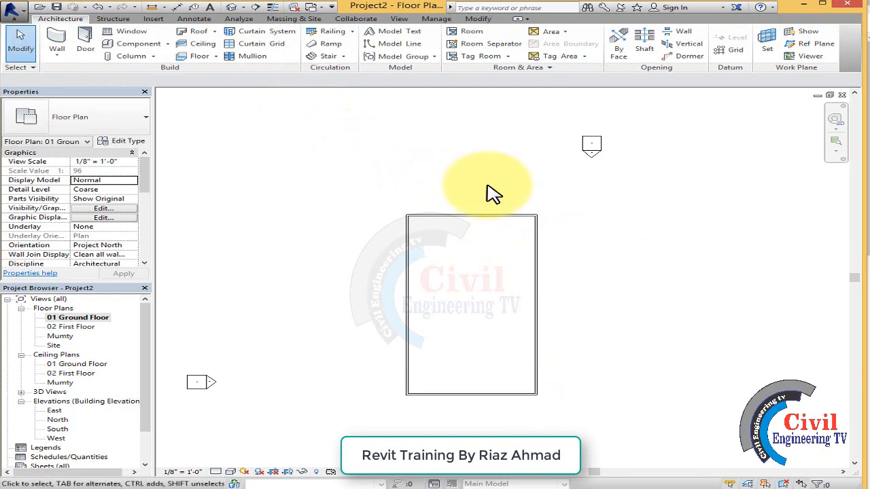
Step: Inspect the rectangular wall enclosure in the default 3D view and return to the 01 Ground Floor plan
left_click(233, 10)
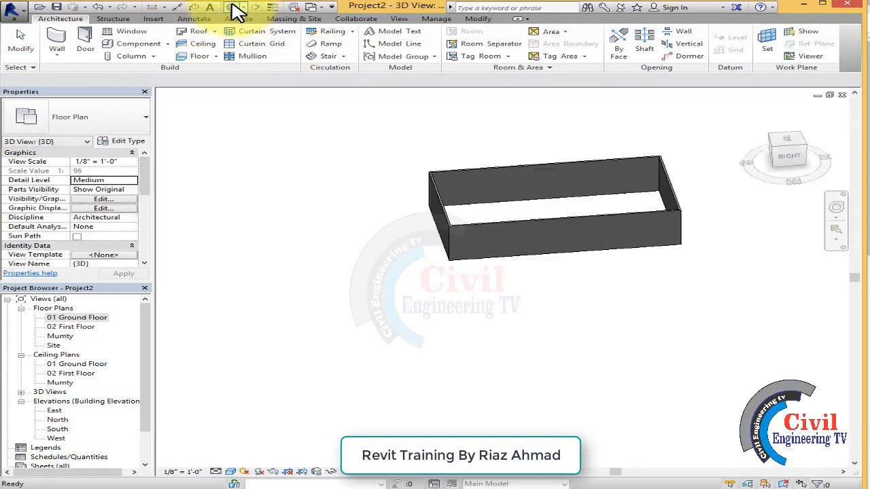
scroll(677, 193, "up", 2)
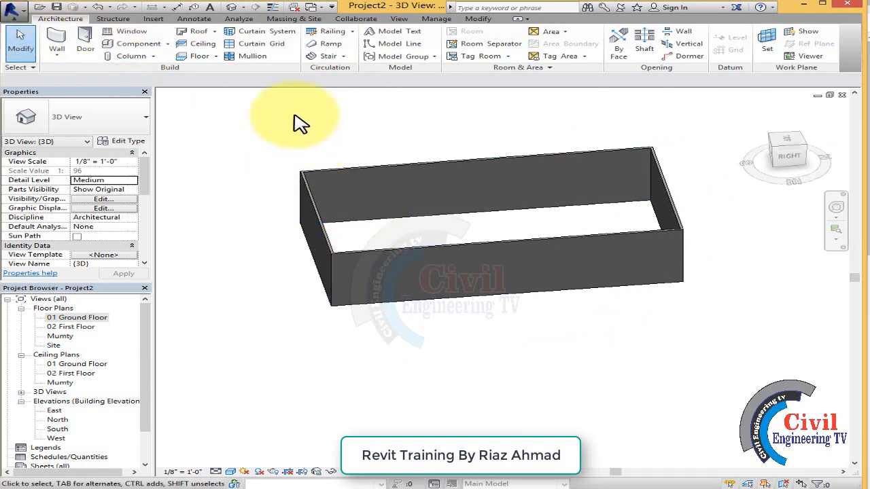
double_click(64, 318)
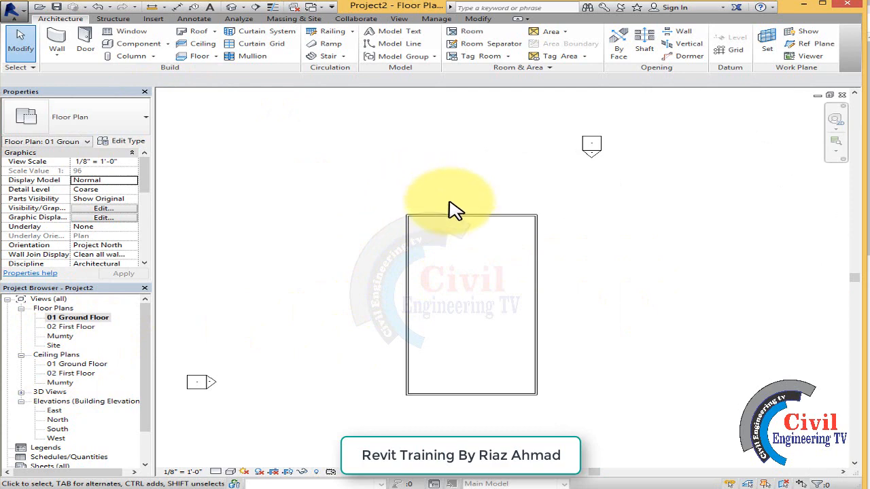
Step: Draw a six-sided inscribed polygon of Generic -4.5" Wall with a 5' radius just outside the rectangle's right wall
key("w")
key("a")
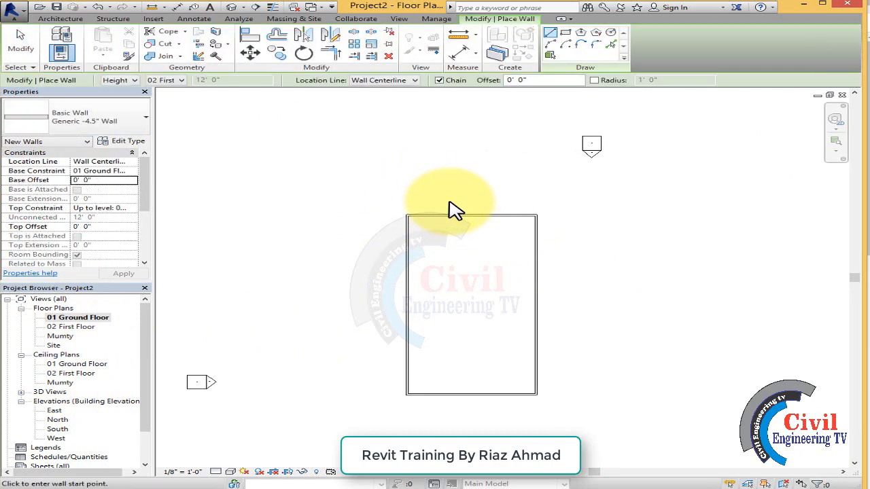
left_click(579, 34)
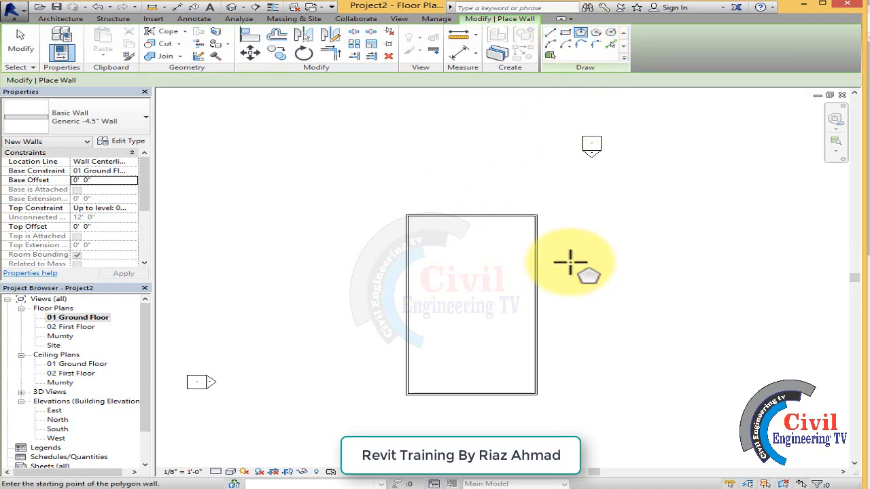
left_click(570, 250)
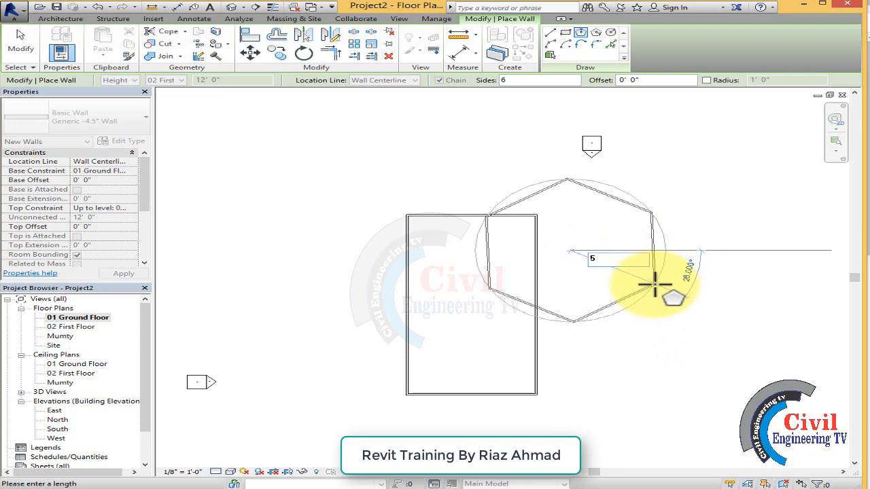
key("Return")
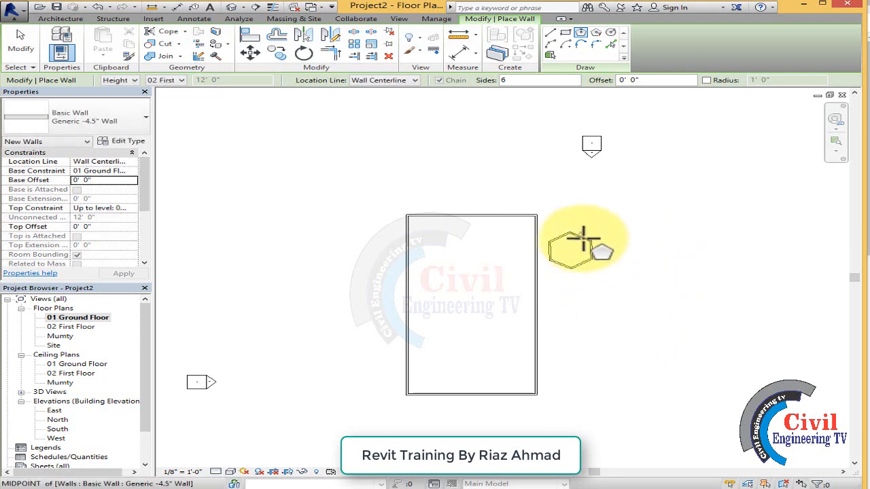
scroll(583, 240, "up", 2)
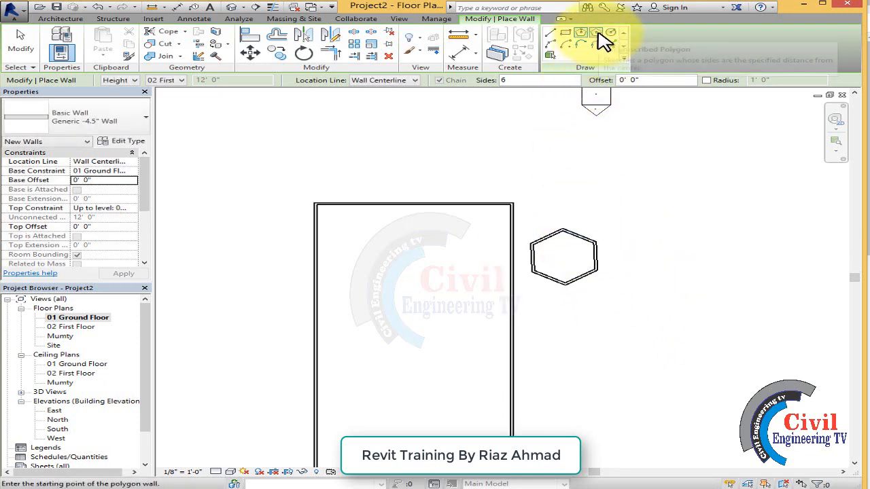
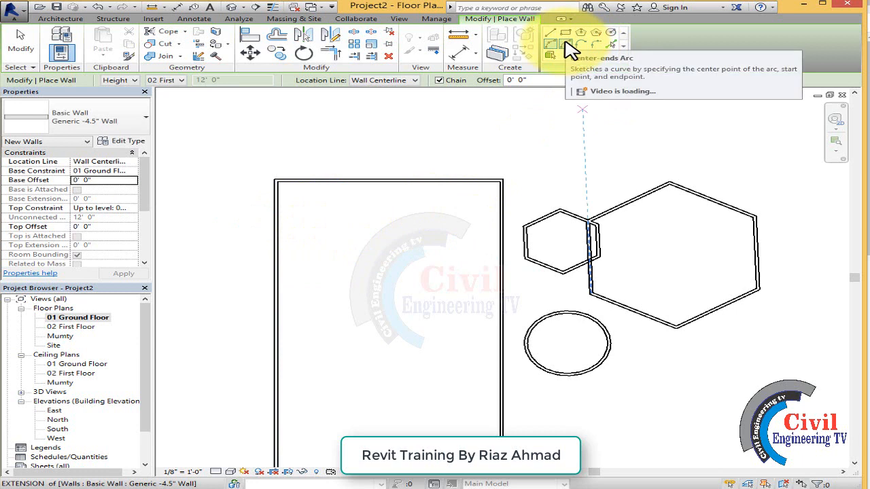
left_click(566, 43)
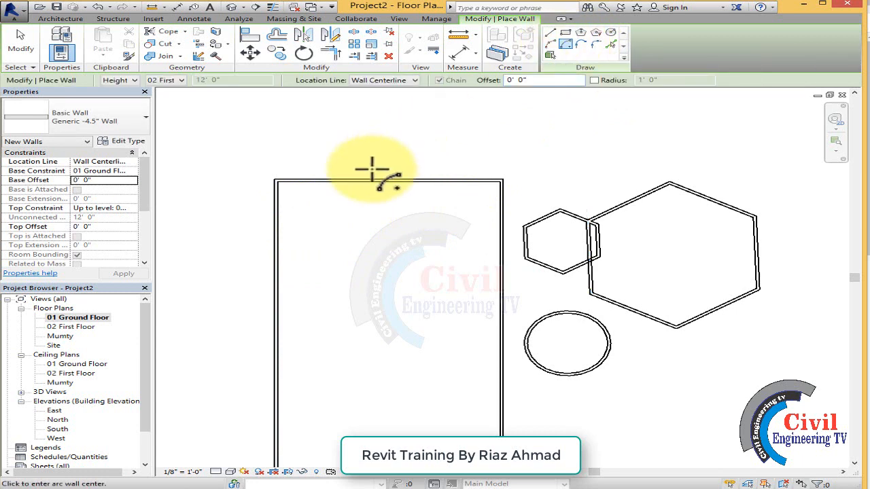
left_click(369, 298)
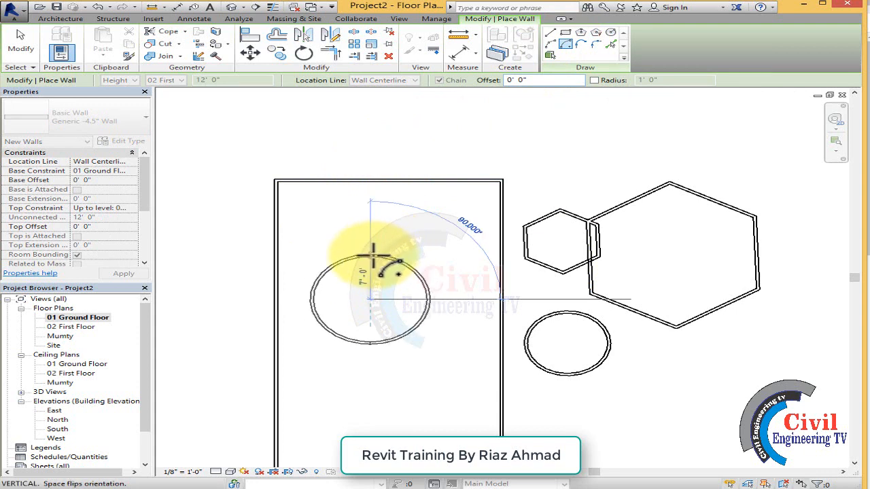
left_click(369, 257)
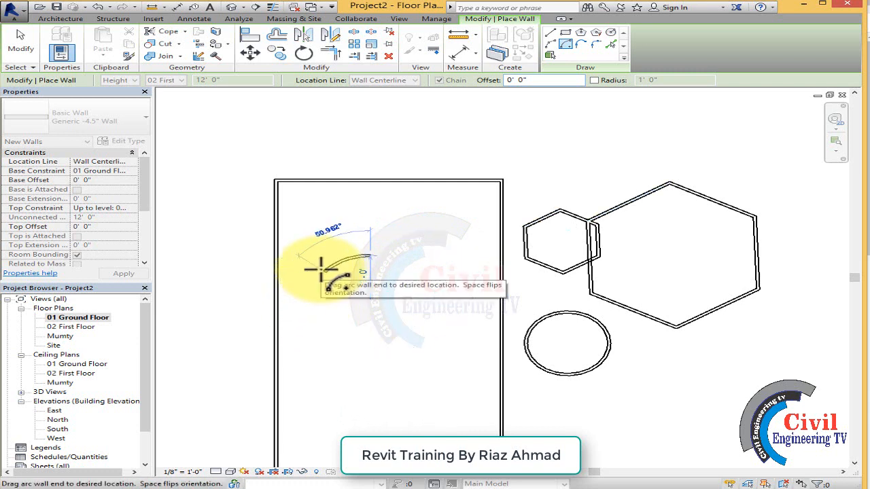
key("Escape")
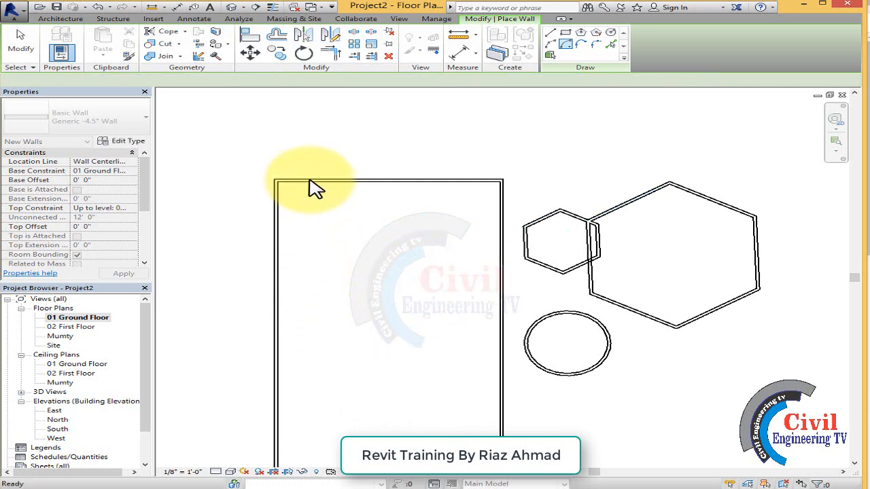
Step: Draw a Center-ends Arc wall of about 5'-4" radius centred on the upper wall, from the left wall to the upper wall
left_click(311, 179)
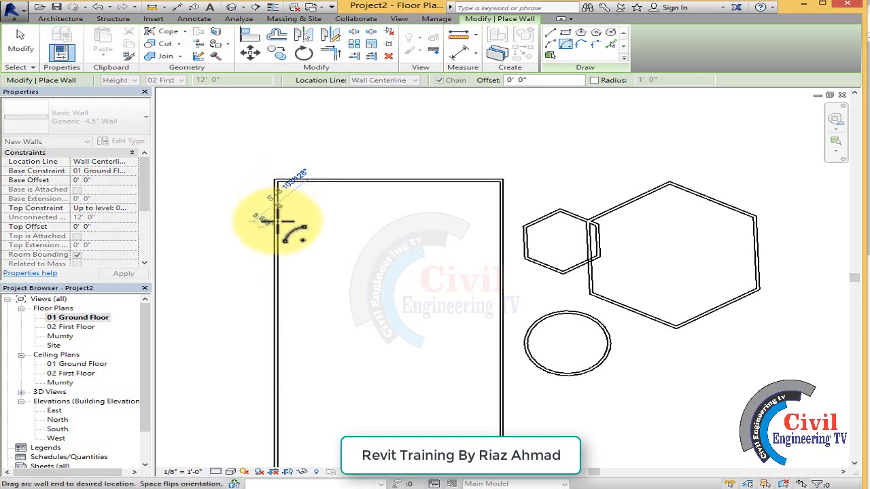
left_click(316, 180)
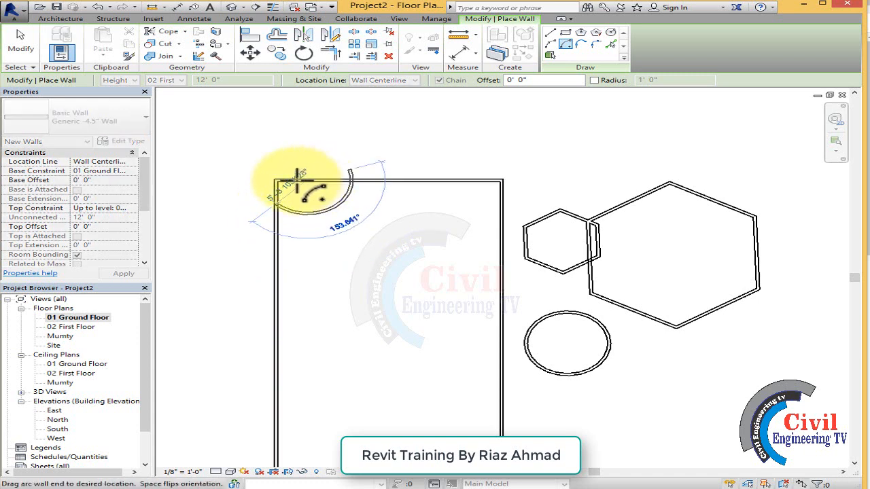
left_click(351, 181)
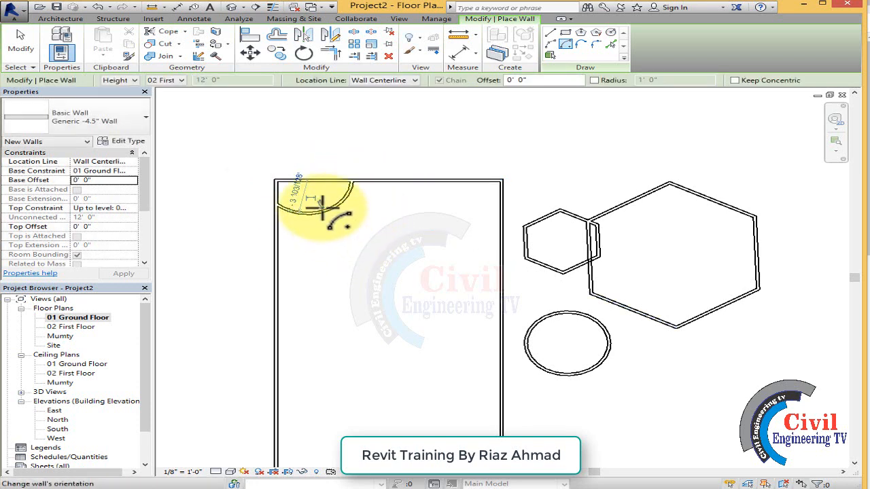
key("Escape")
key("Escape")
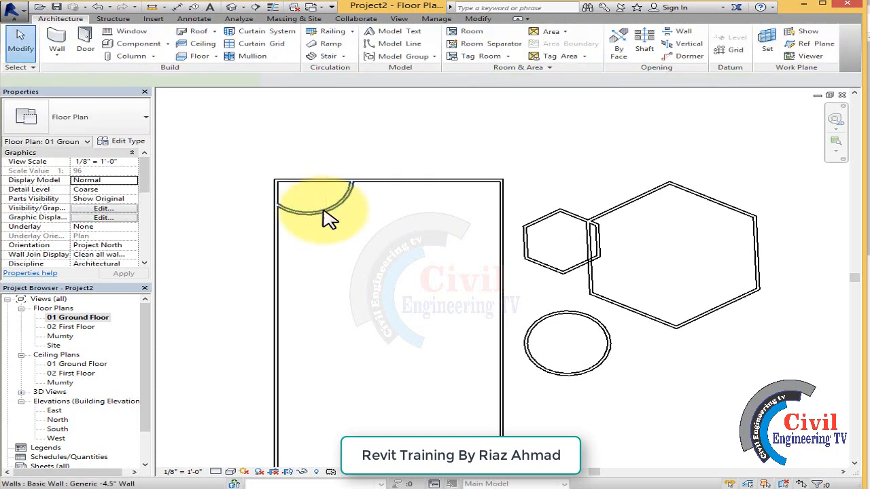
Step: Set the arc wall's radius to 5' in the enclosure's upper-left corner and keep it as a permanent radius dimension
left_click(324, 211)
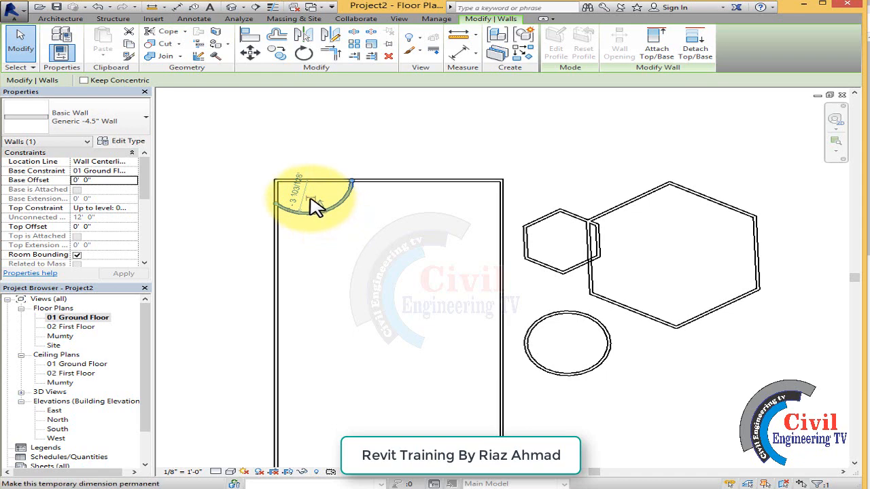
scroll(317, 194, "up", 2)
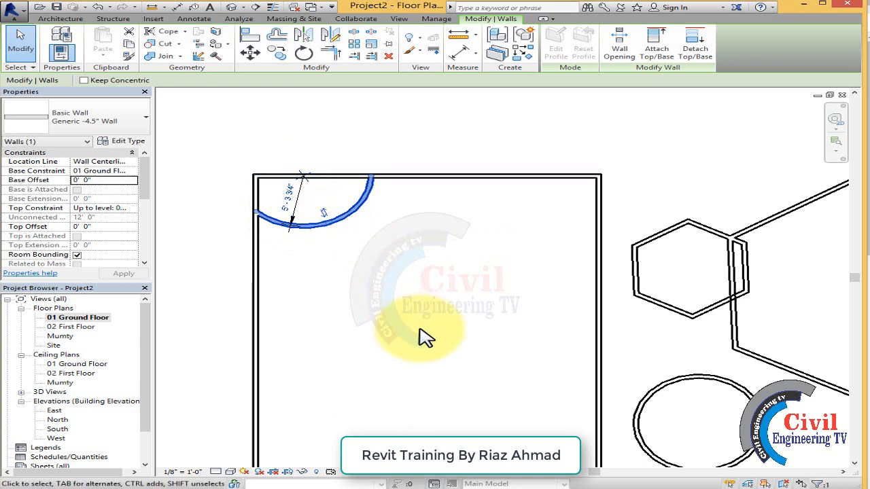
left_click(292, 203)
type("5")
key("Return")
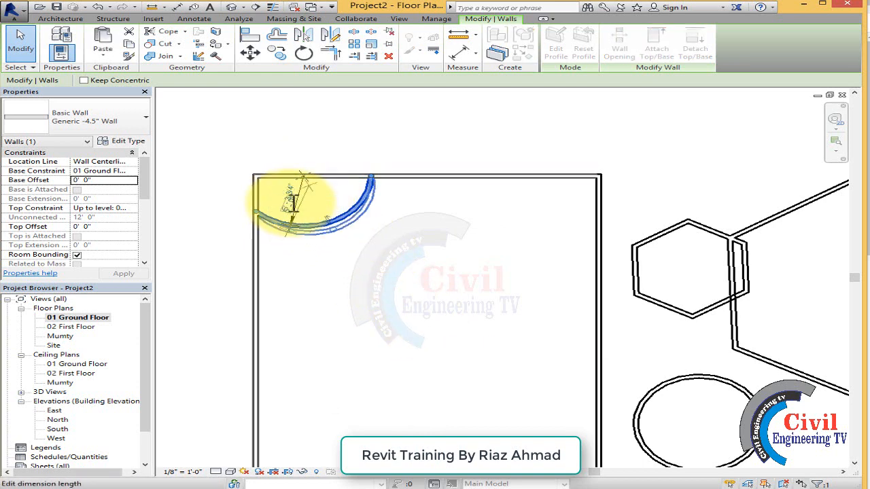
left_click(394, 273)
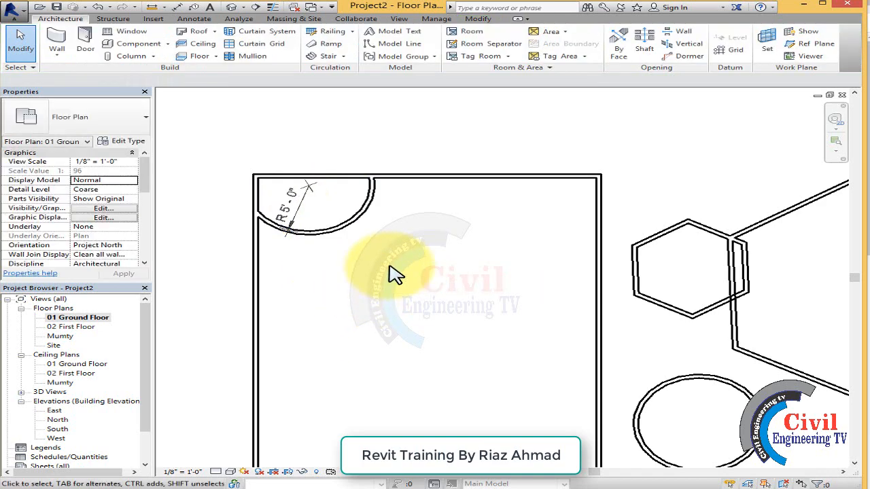
left_click(375, 195)
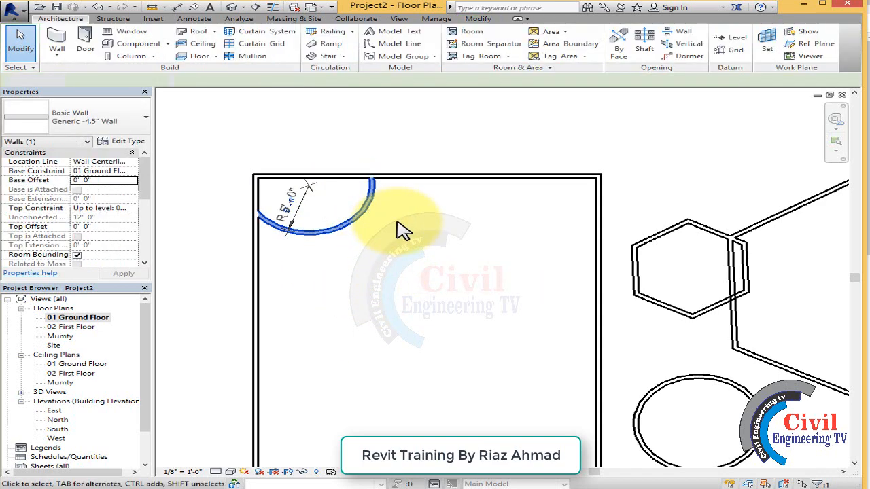
left_click(407, 233)
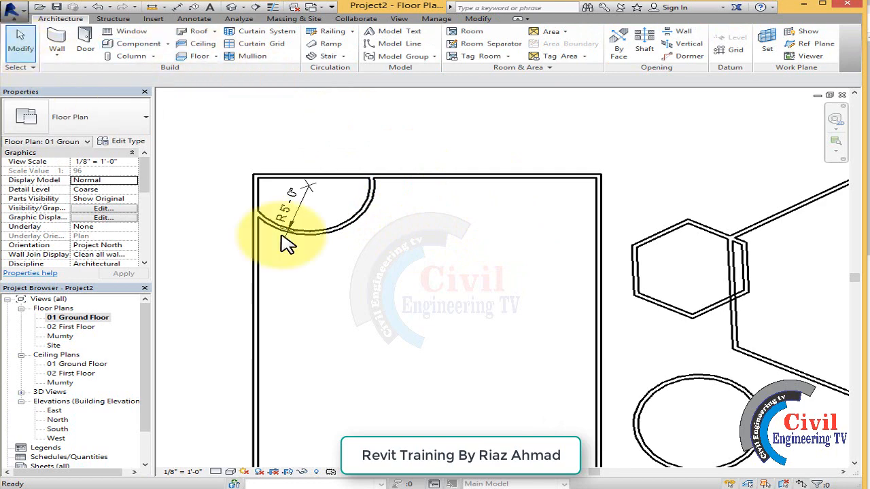
Step: Round the enclosure's upper-right corner with a Fillet Arc wall of 18' radius between the upper and right walls
key("w")
key("a")
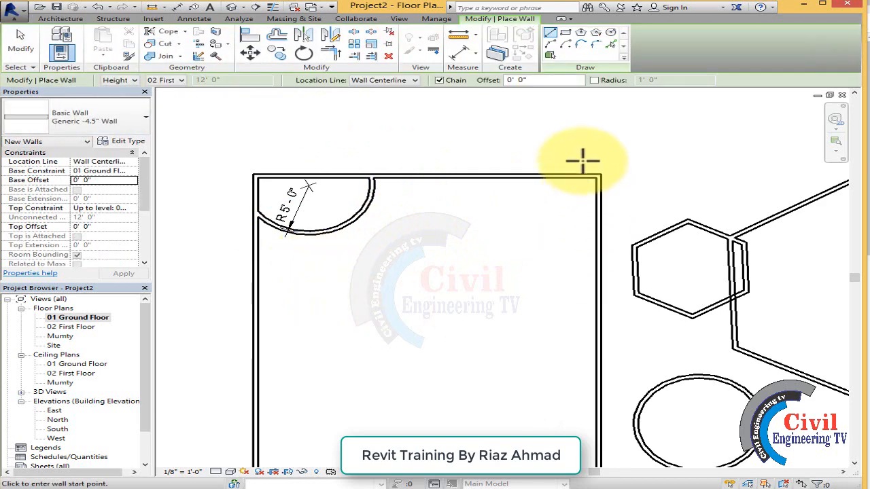
left_click(596, 44)
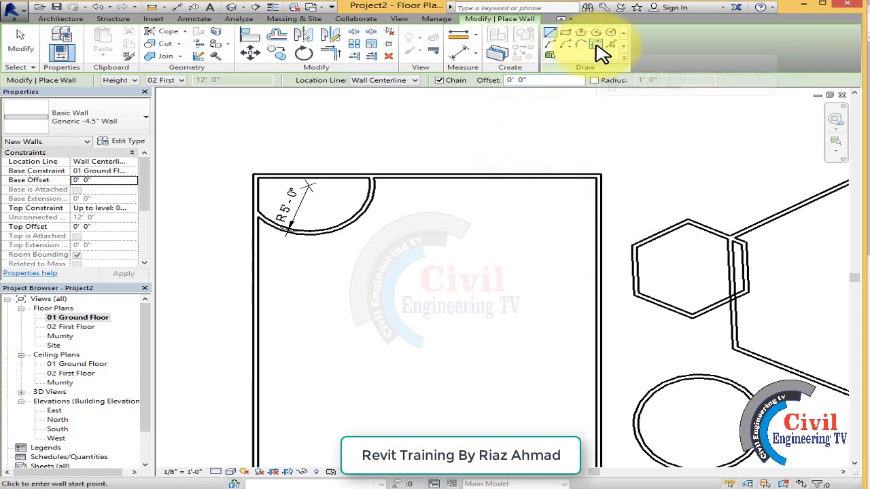
left_click(597, 45)
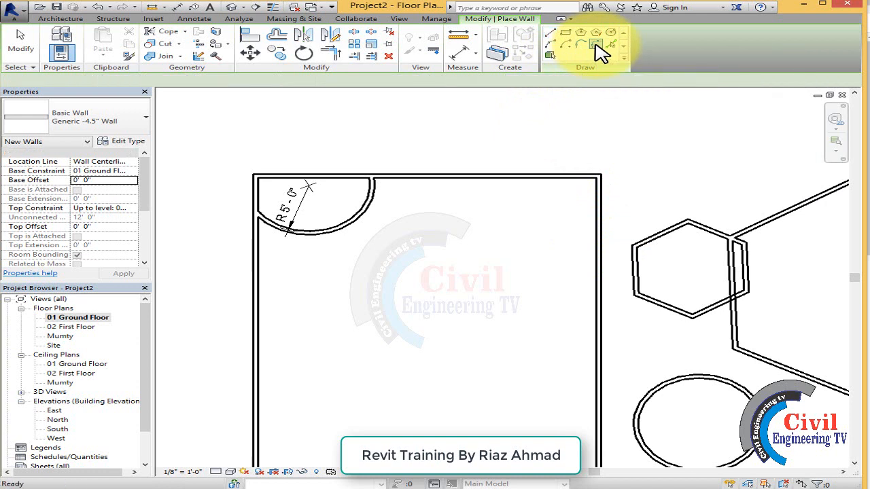
left_click(530, 174)
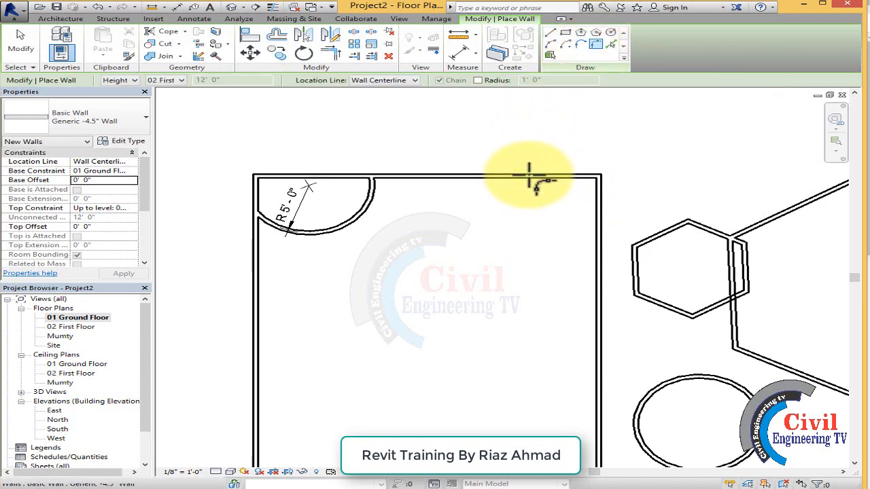
left_click(599, 252)
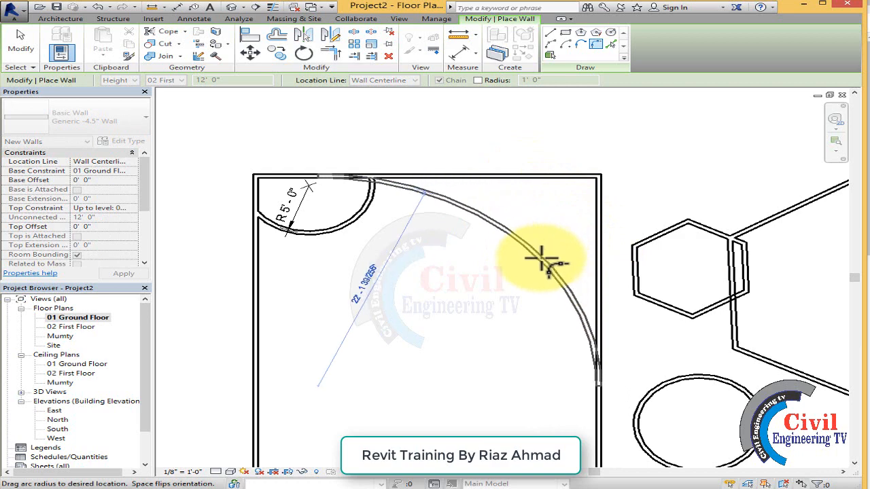
left_click(568, 242)
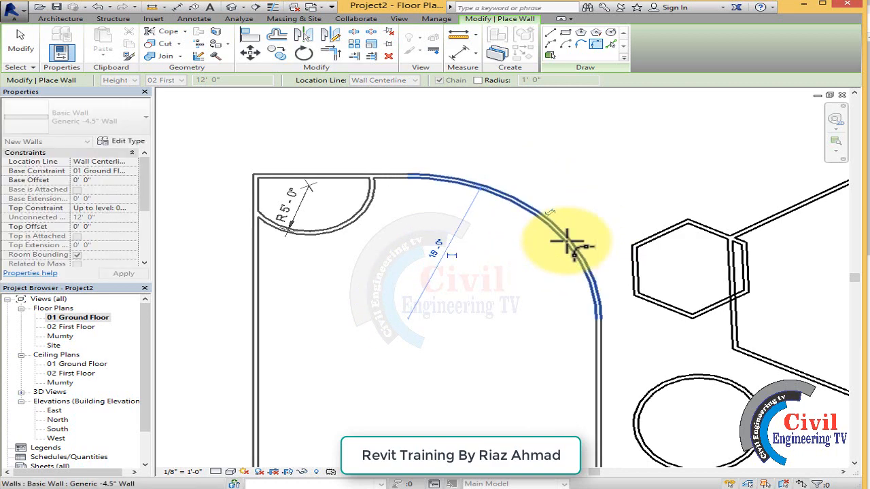
scroll(356, 167, "down", 2)
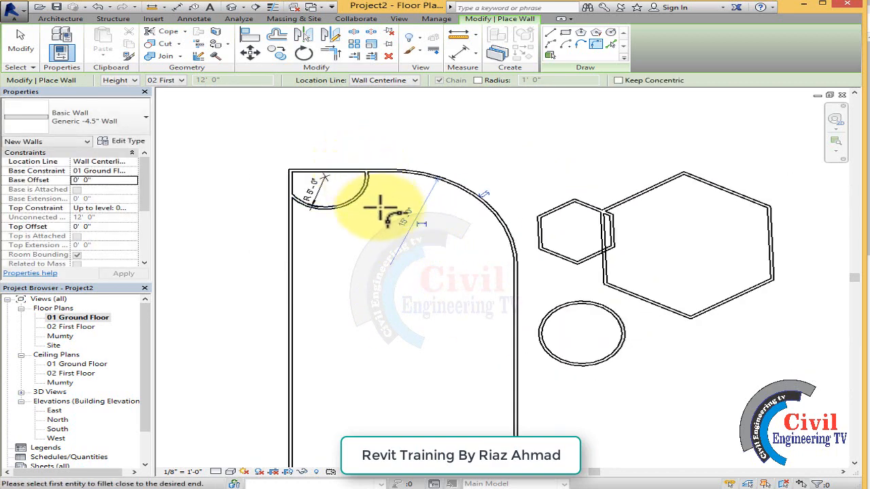
Step: Round the enclosure's lower-right corner with a Fillet Arc wall of about 4' radius between the right and lower walls
scroll(381, 207, "down", 2)
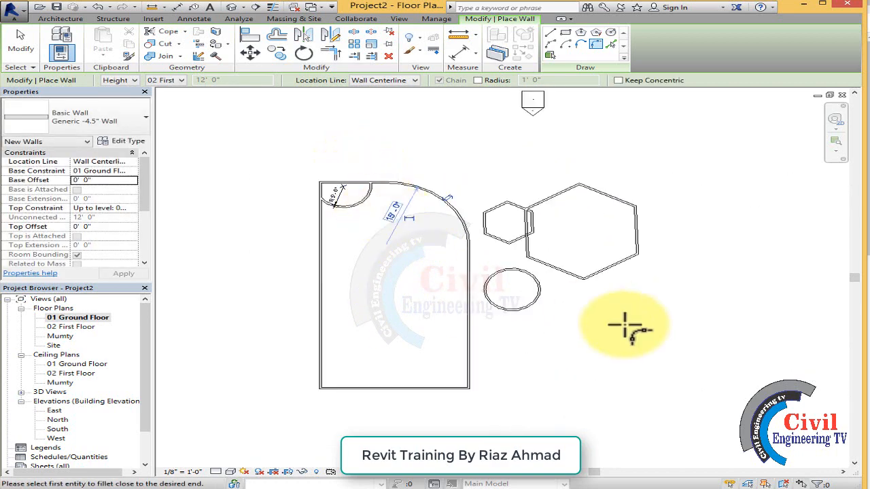
left_click(471, 360)
left_click(416, 389)
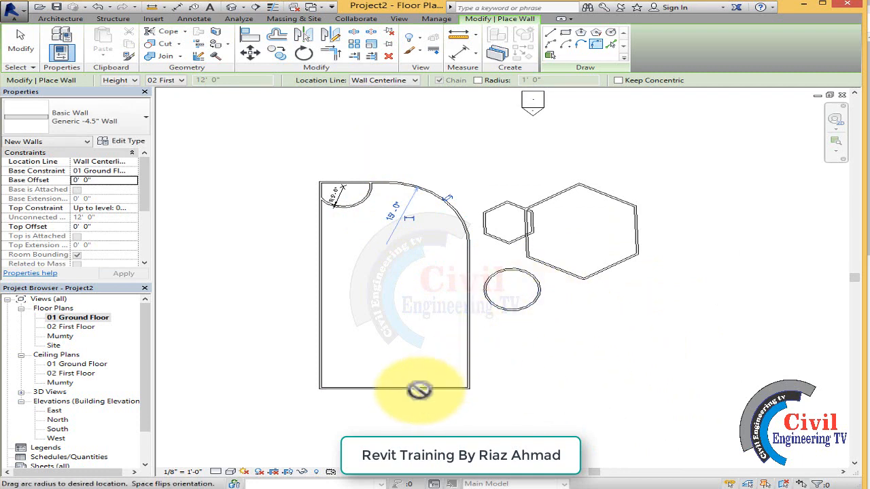
left_click(466, 379)
scroll(466, 381, "up", 2)
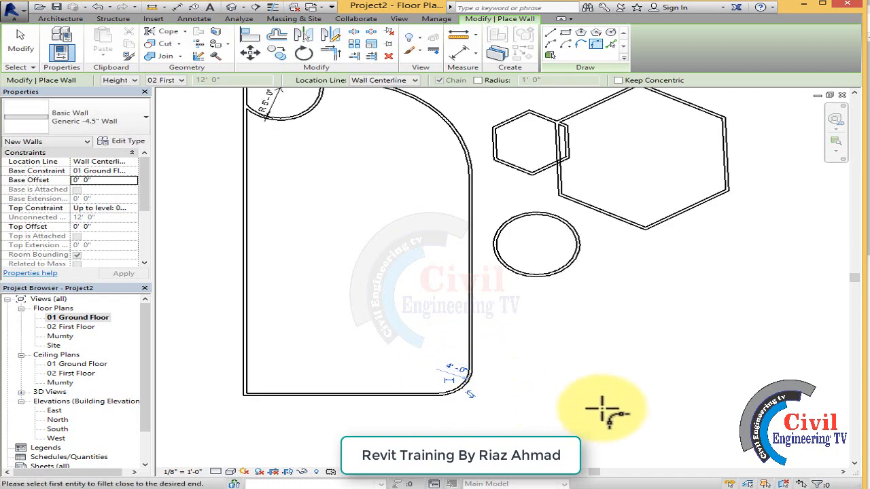
key("Escape")
key("Escape")
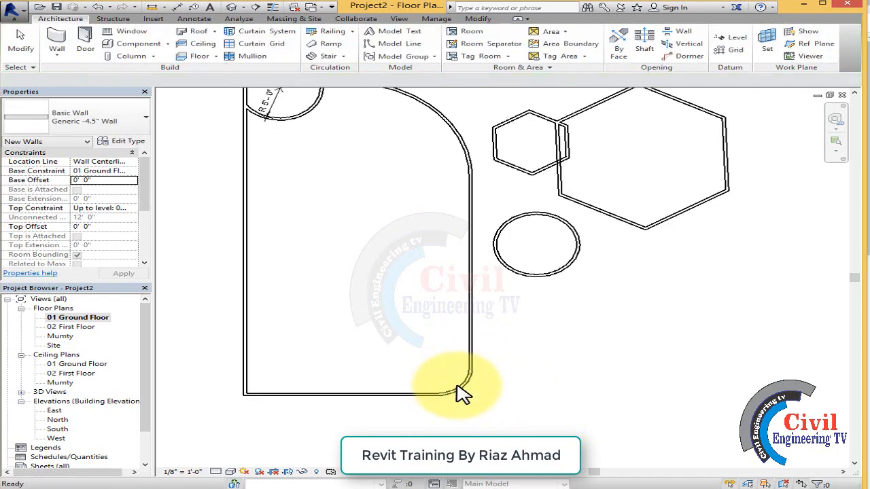
Step: Set the radius of the lower-right fillet wall to 5'
left_click(459, 384)
left_click(455, 372)
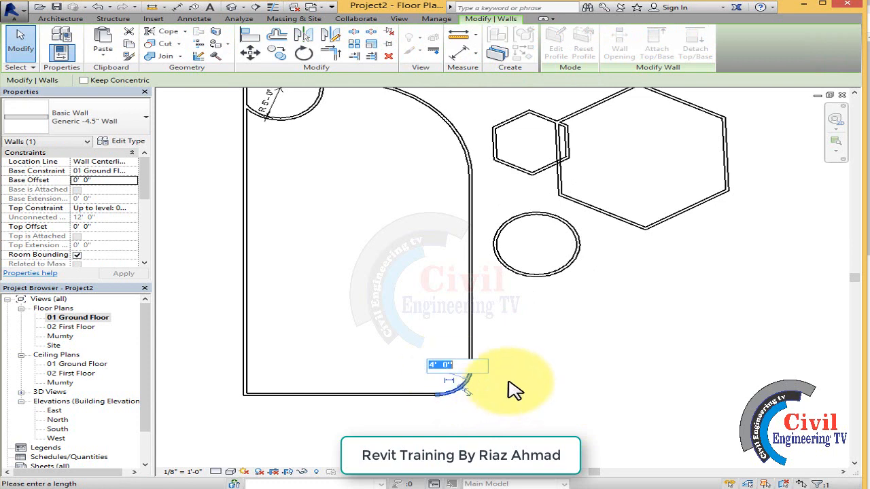
type("5")
key("Return")
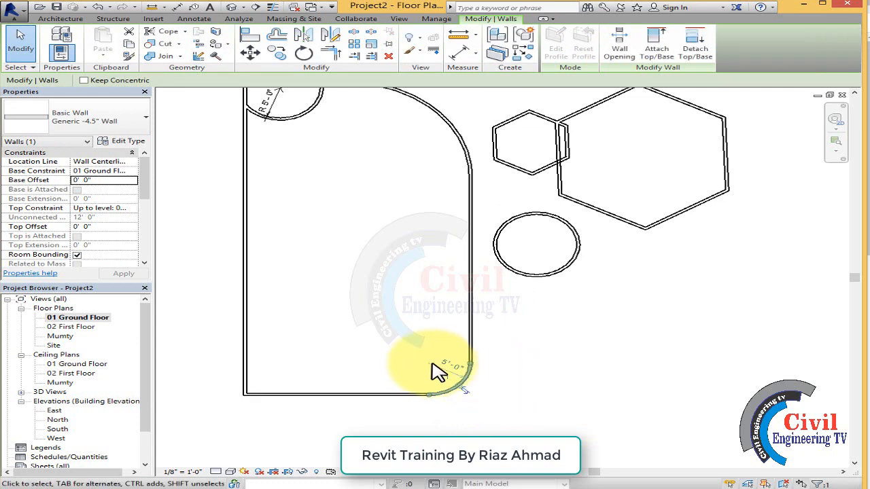
Step: Set the radius of the lower-right fillet wall to 1'
left_click(449, 363)
type("1")
key("Return")
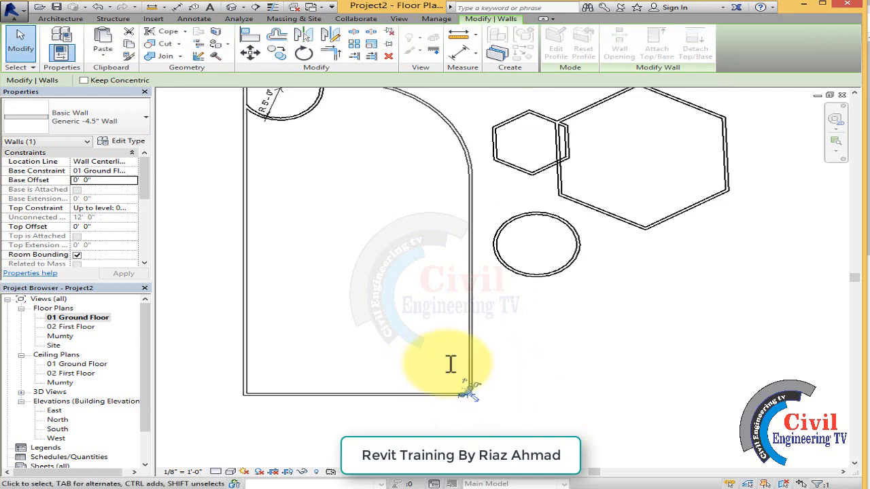
scroll(475, 408, "up", 3)
scroll(494, 416, "down", 4)
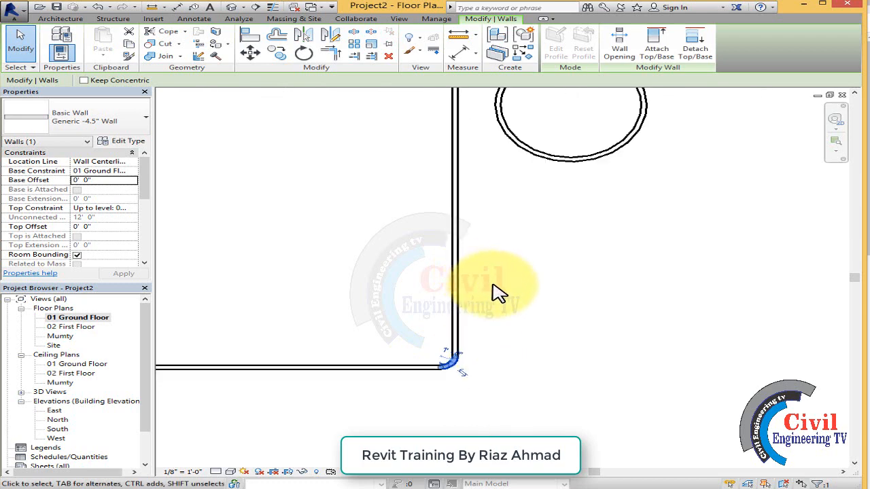
left_click(573, 291)
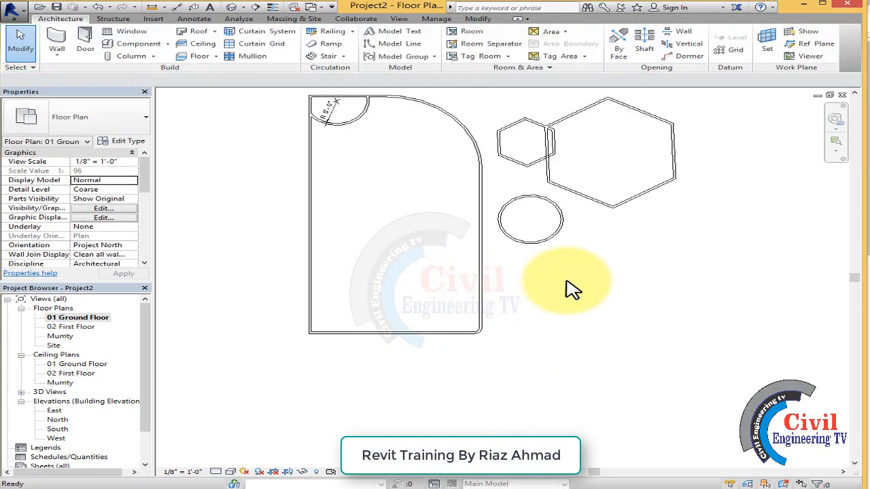
Step: Add two parallel Generic -4.5" walls above the enclosure's lower wall using Pick Lines with a 5' offset
key("w")
key("a")
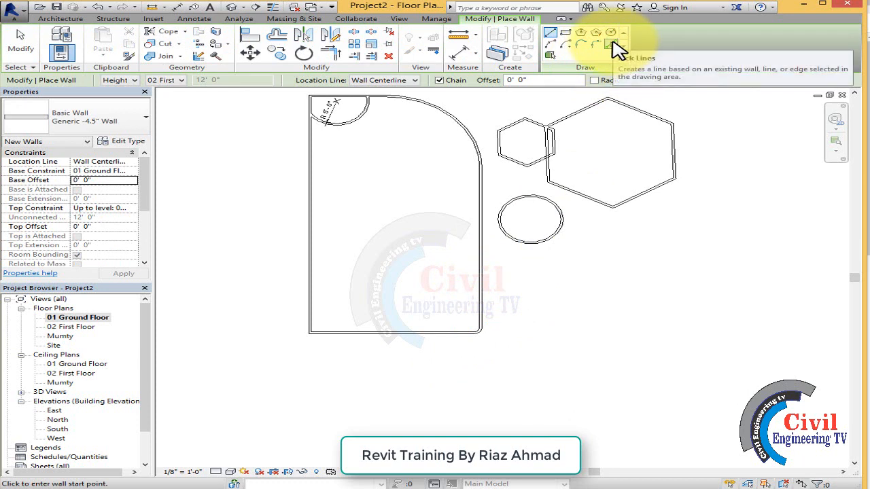
left_click(612, 44)
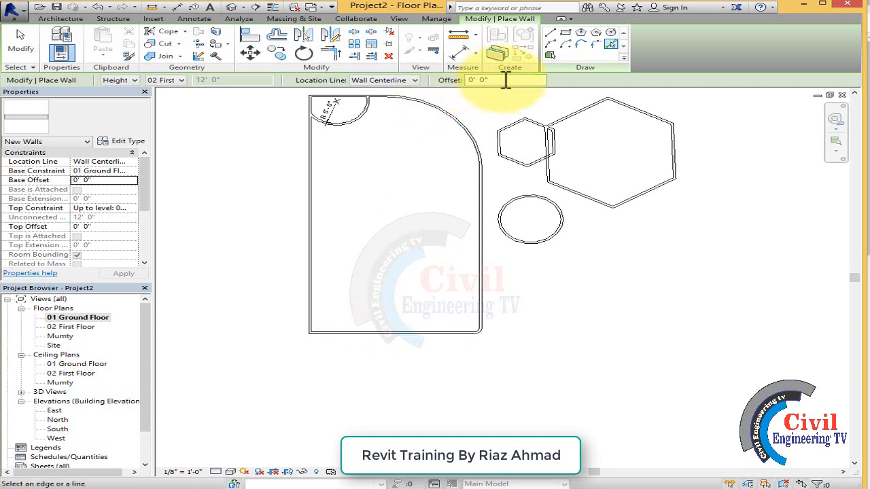
left_click_drag(512, 80, 476, 80)
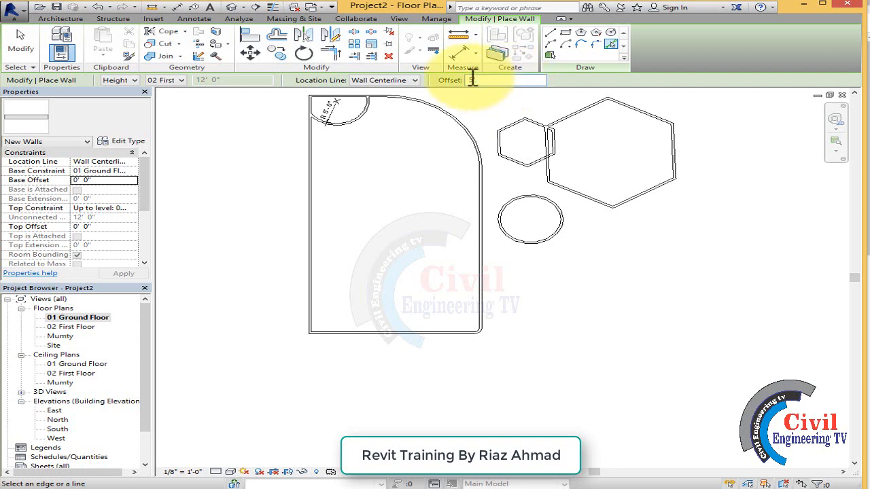
left_click(419, 337)
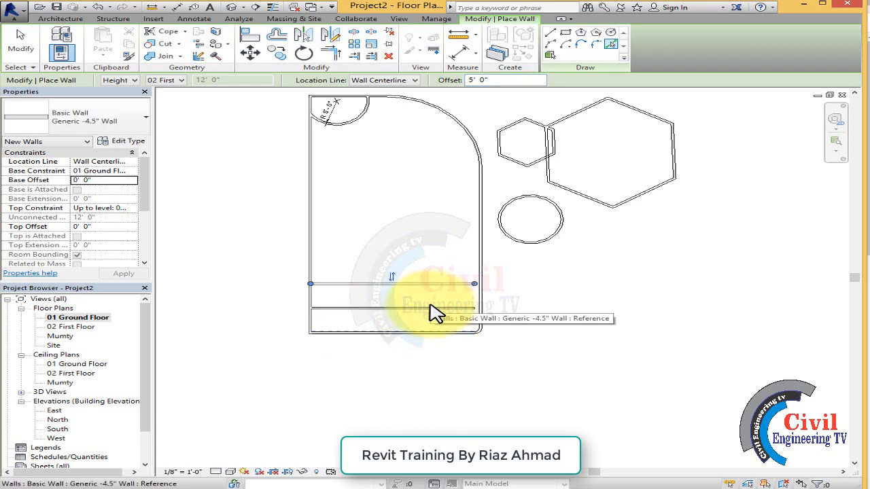
left_click(435, 312)
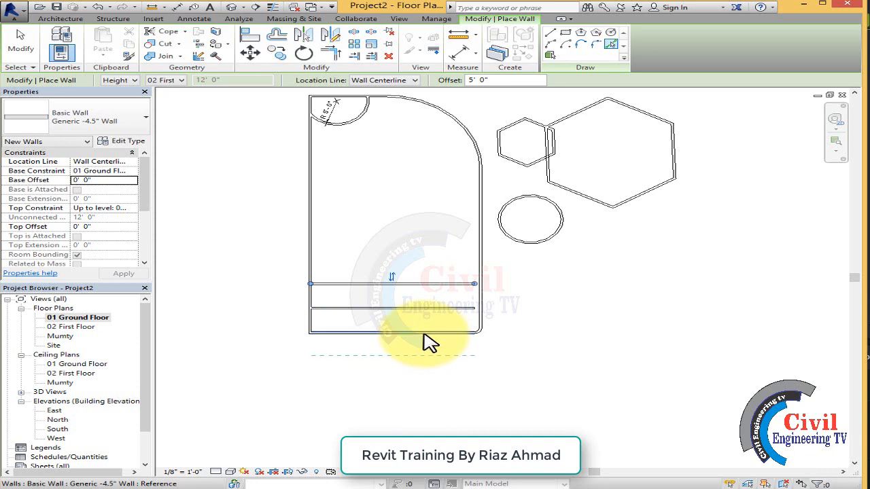
Step: Try adding a wall offset 5' outside the enclosure's lower wall, and undo it
left_click(424, 334)
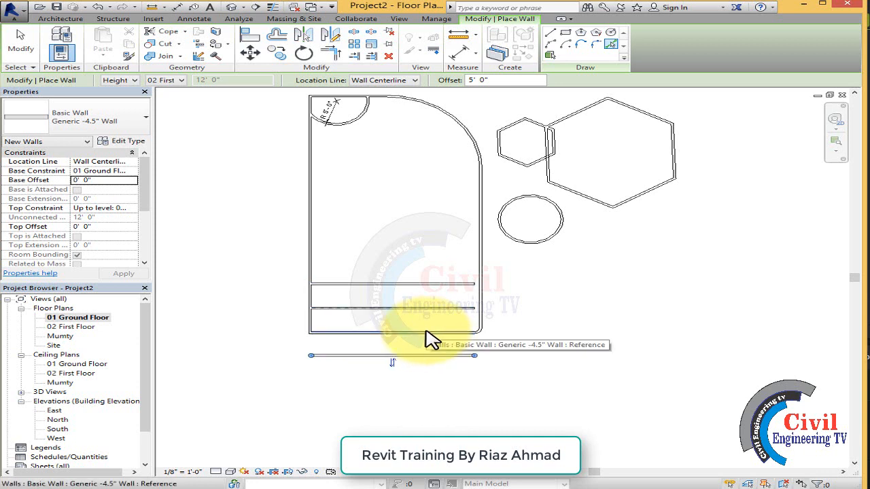
key("Escape")
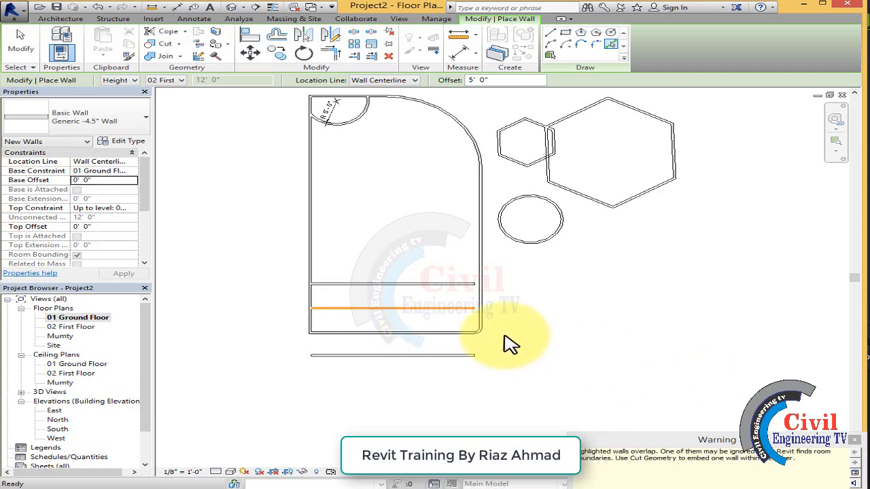
key("Escape")
key("ctrl+z")
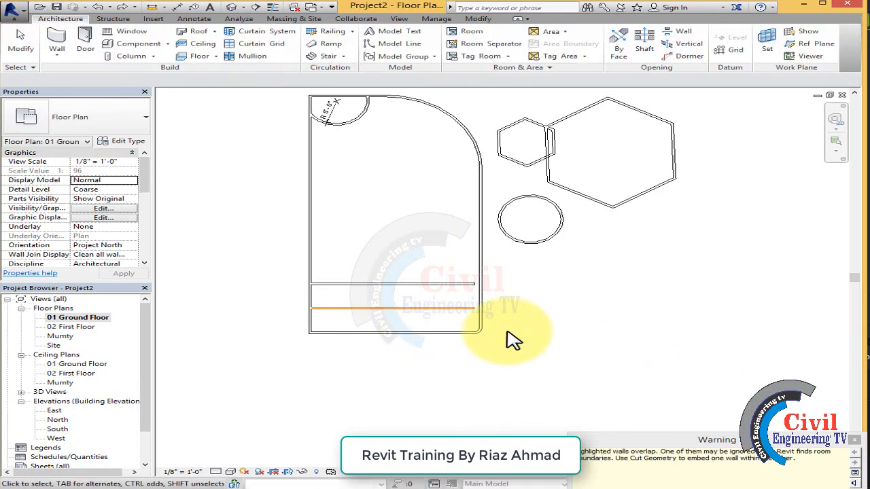
Step: Check the spacing of the lower offset wall from its neighbouring walls and look at the walls' ends near the right wall
left_click(314, 325)
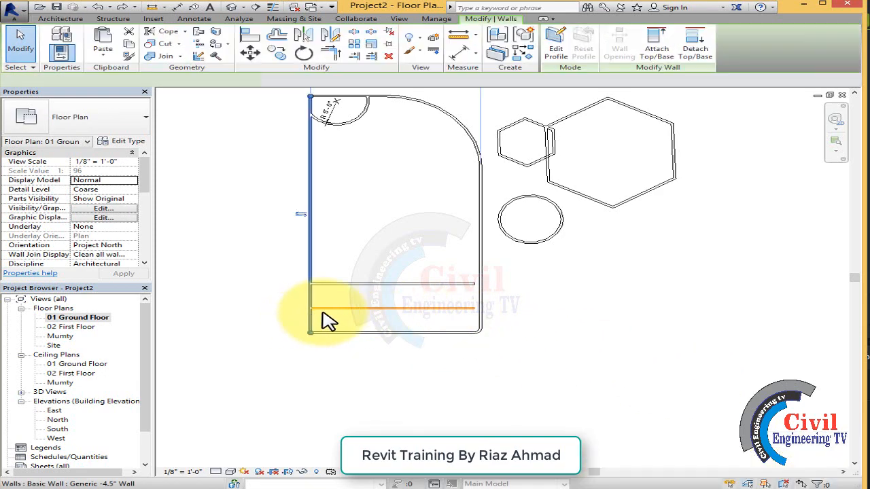
left_click(340, 311)
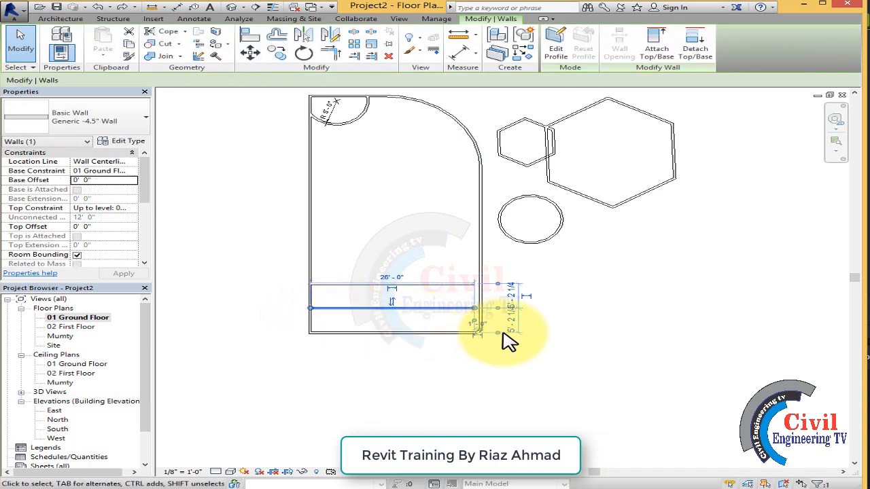
scroll(514, 336, "up", 3)
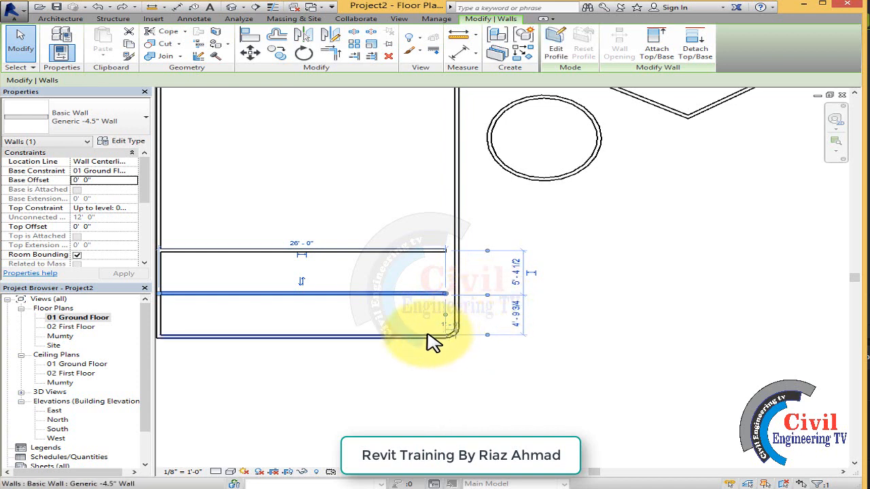
scroll(431, 342, "up", 2)
key("Escape")
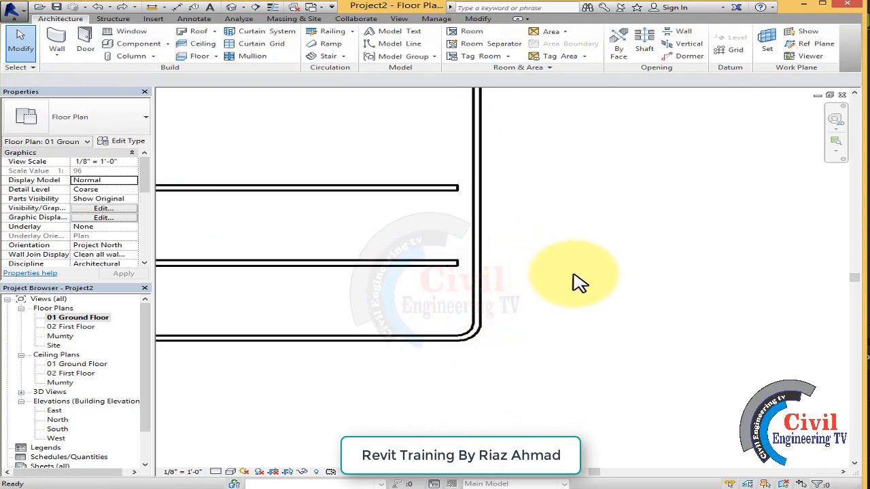
scroll(573, 284, "down", 3)
scroll(385, 311, "down", 2)
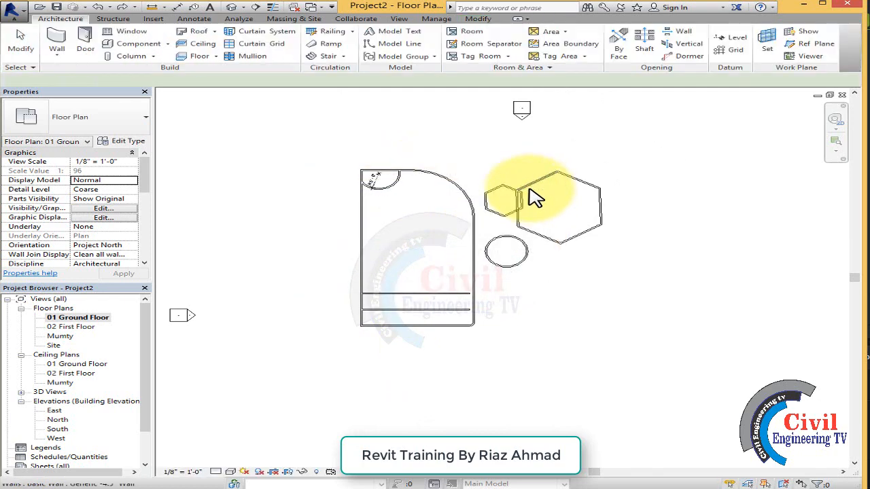
key("w")
key("a")
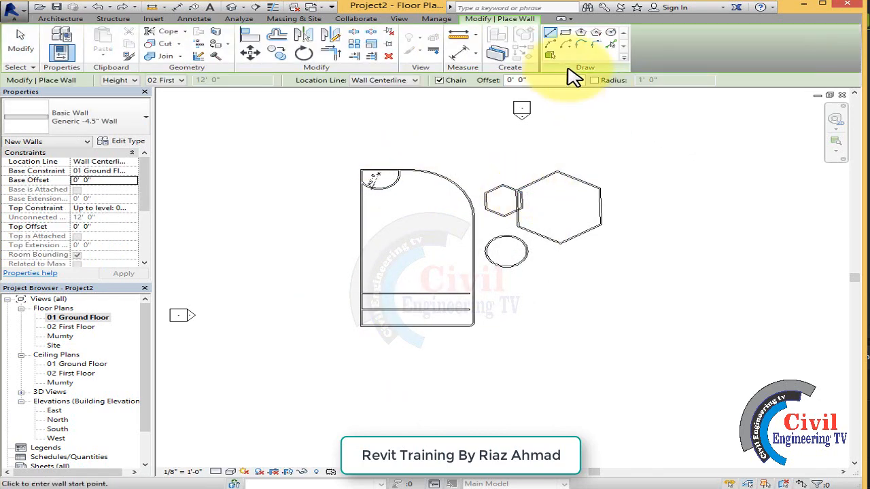
left_click(550, 54)
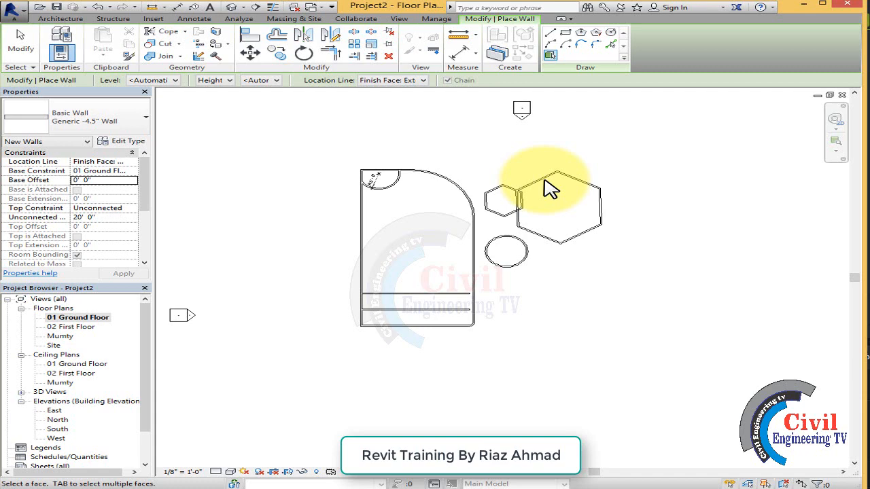
key("Escape")
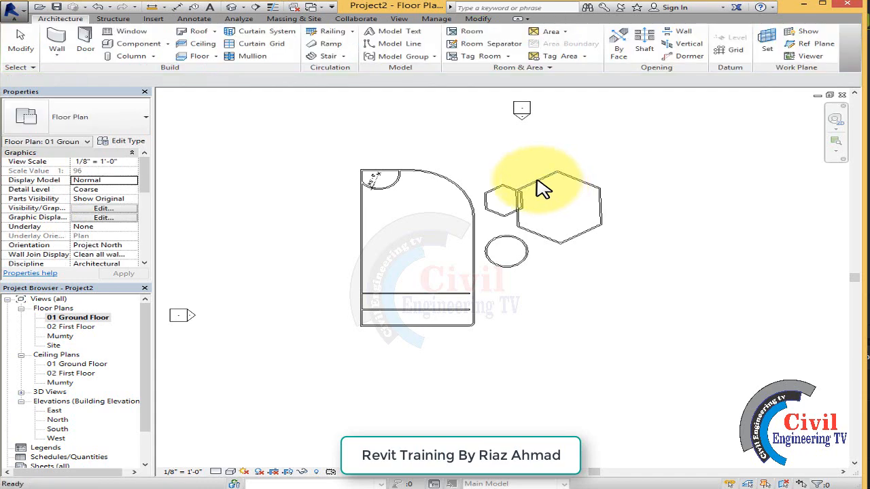
left_click(504, 199)
key("Escape")
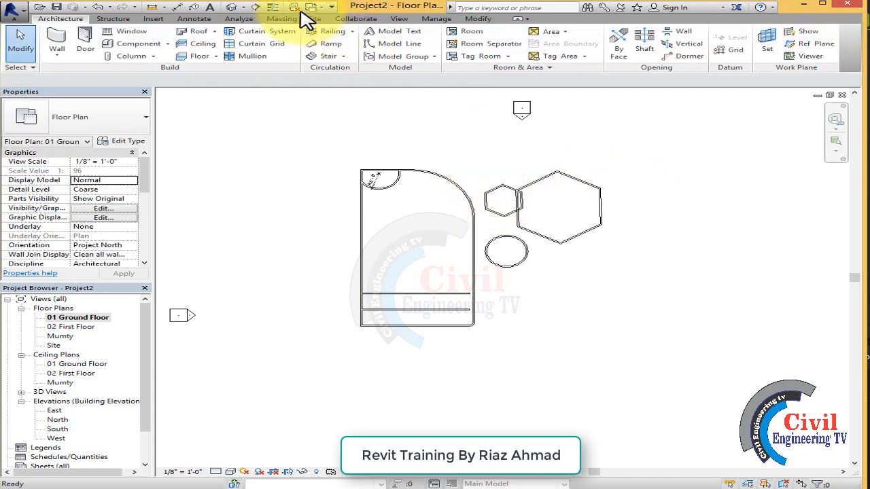
Step: Open the default 3D view and examine the enclosure with its offset walls, the circular wall and the hexagonal walls
left_click(231, 12)
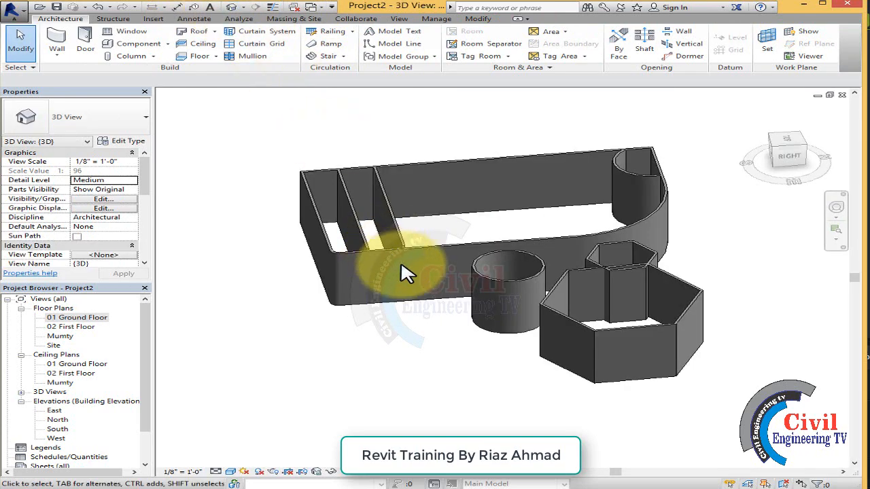
middle_click_drag(360, 274, 462, 310, "shift")
scroll(329, 272, "up", 2)
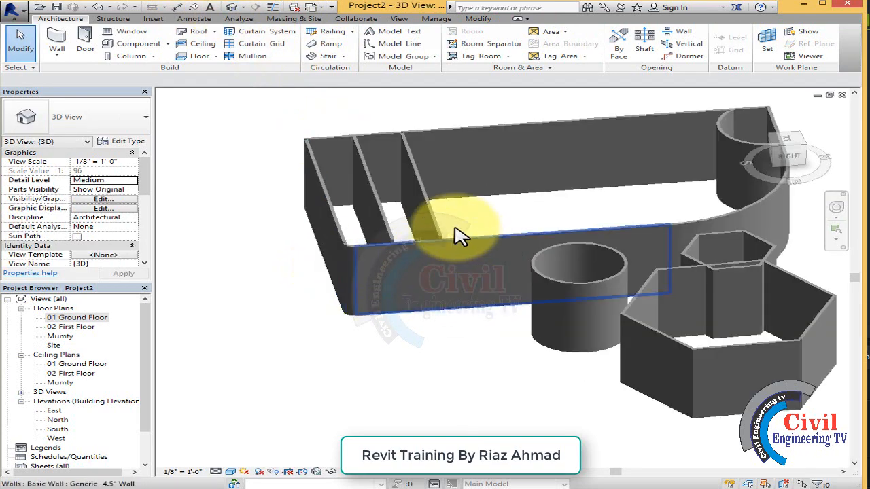
scroll(454, 227, "up", 2)
scroll(323, 244, "down", 4)
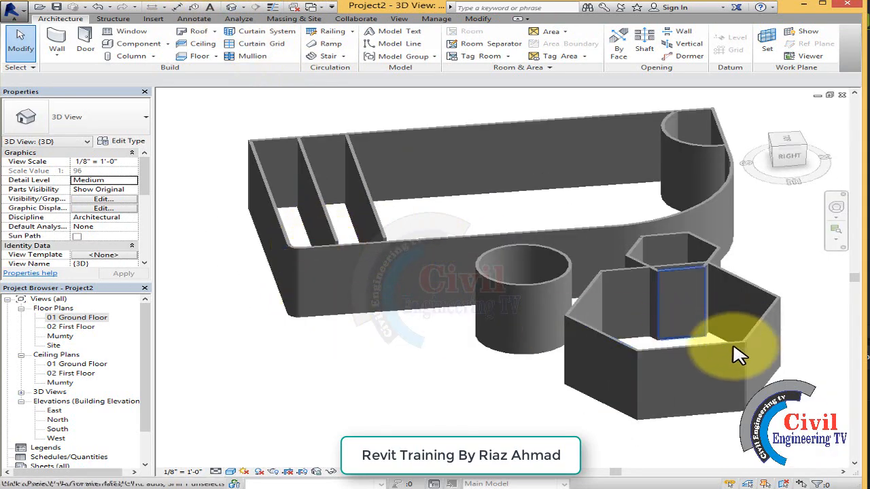
scroll(724, 362, "up", 1)
left_click(667, 352)
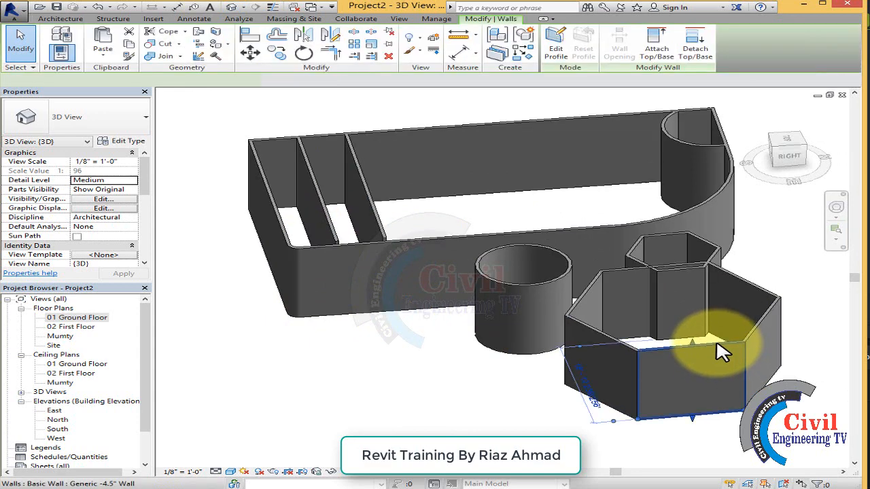
scroll(496, 340, "down", 3)
key("Escape")
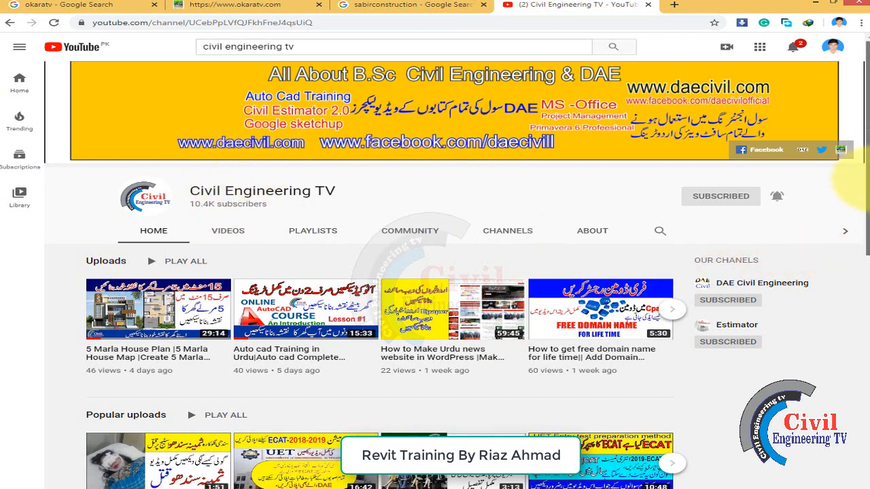
scroll(855, 180, "down", 3)
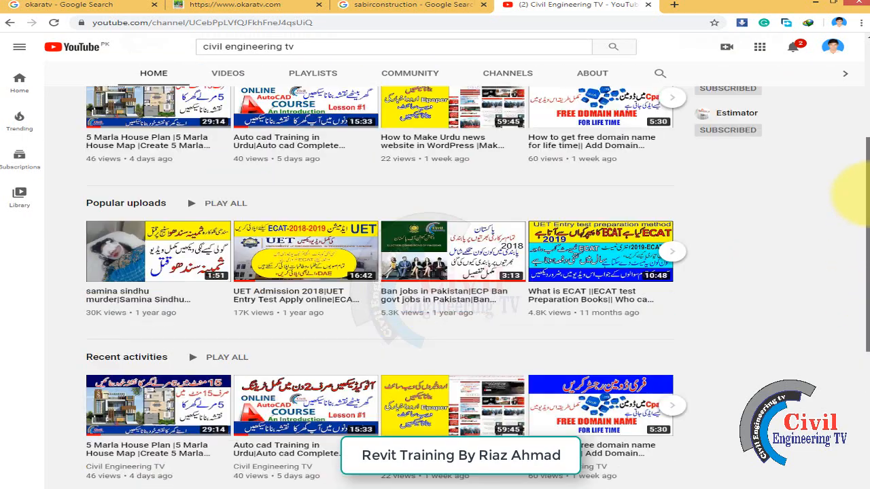
scroll(855, 197, "up", 3)
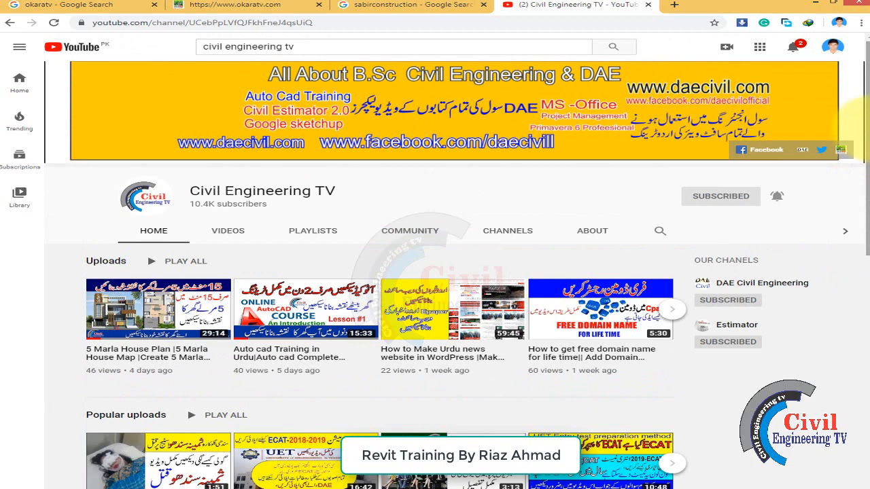